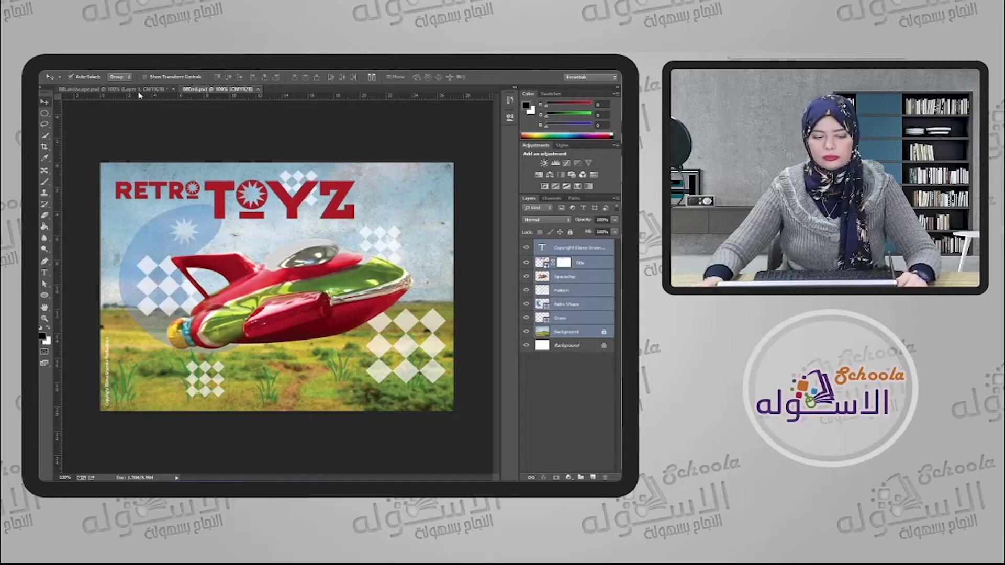
Switch to 08Landscape.psd, show the Retro Shape Guide layer and hide the spaceship's Layer 1.
left_click(151, 89)
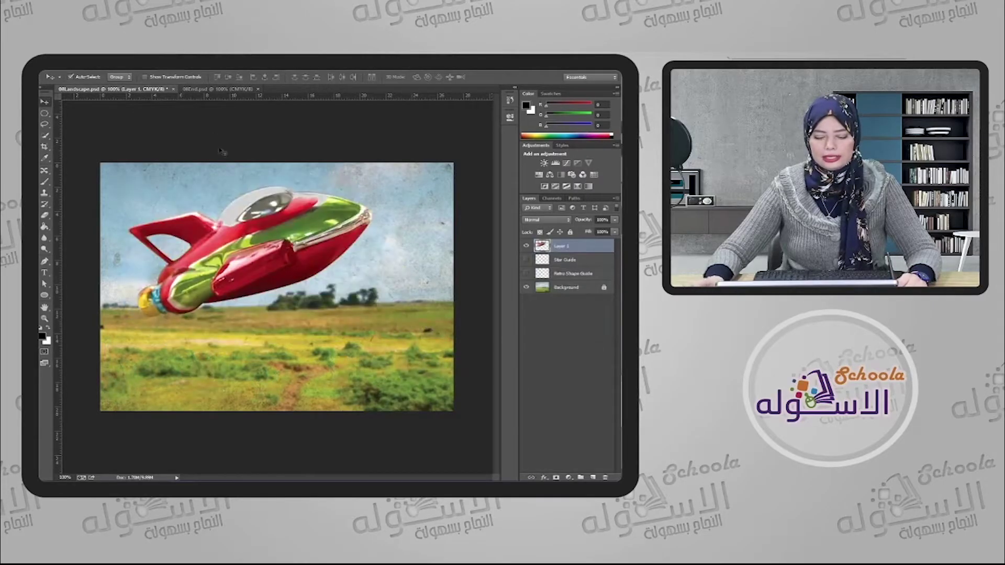
left_click(569, 273)
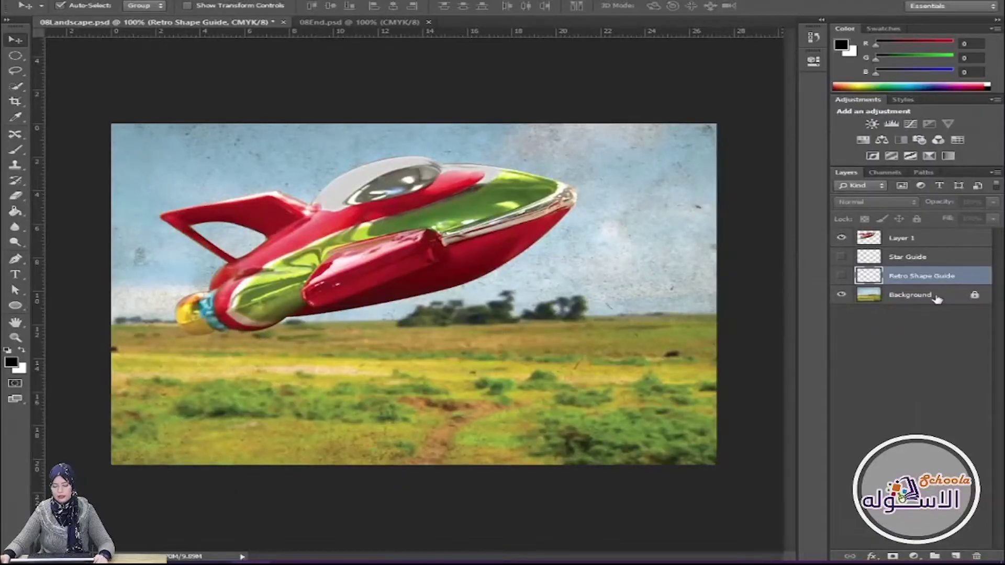
left_click(841, 275)
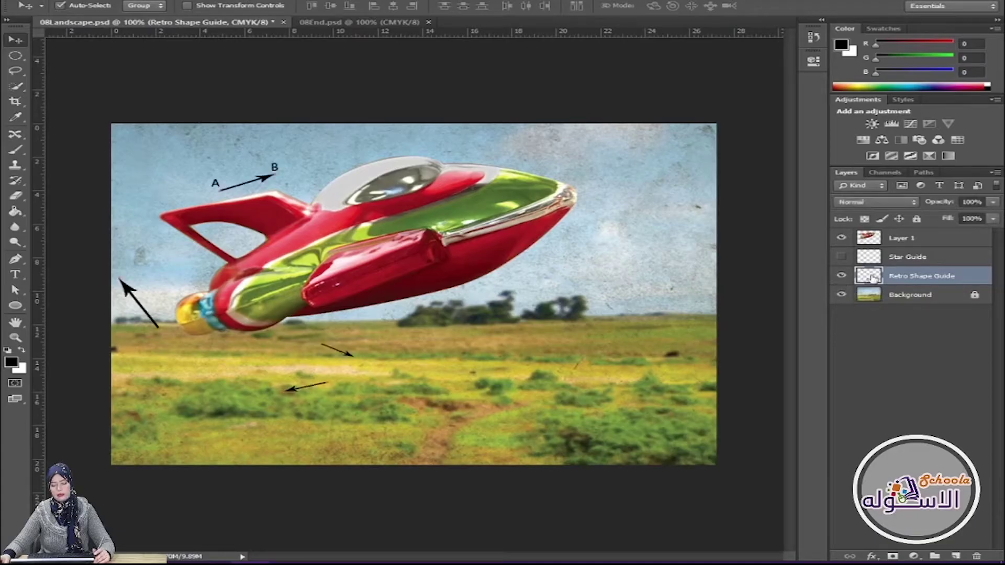
left_click(842, 238)
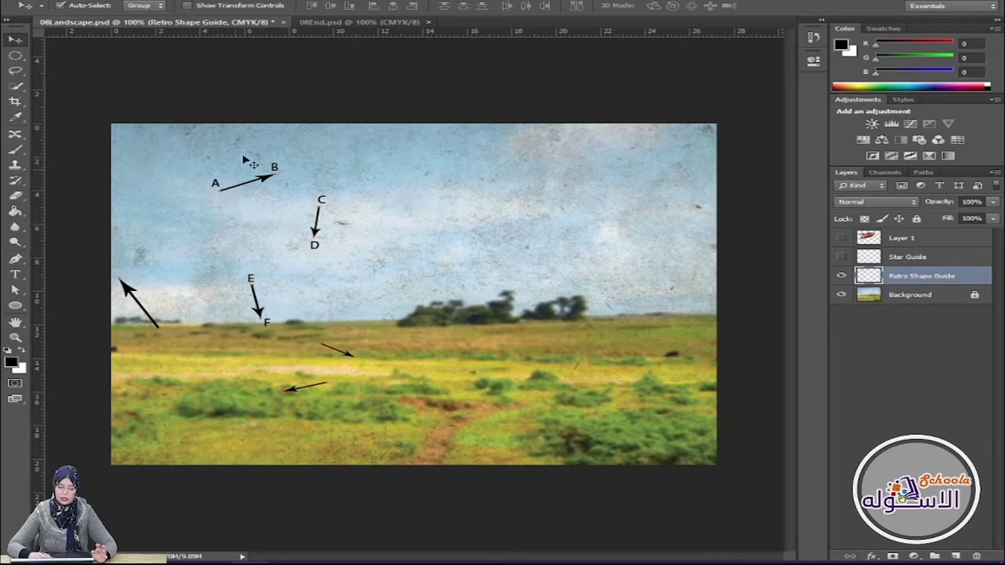
left_click(477, 352)
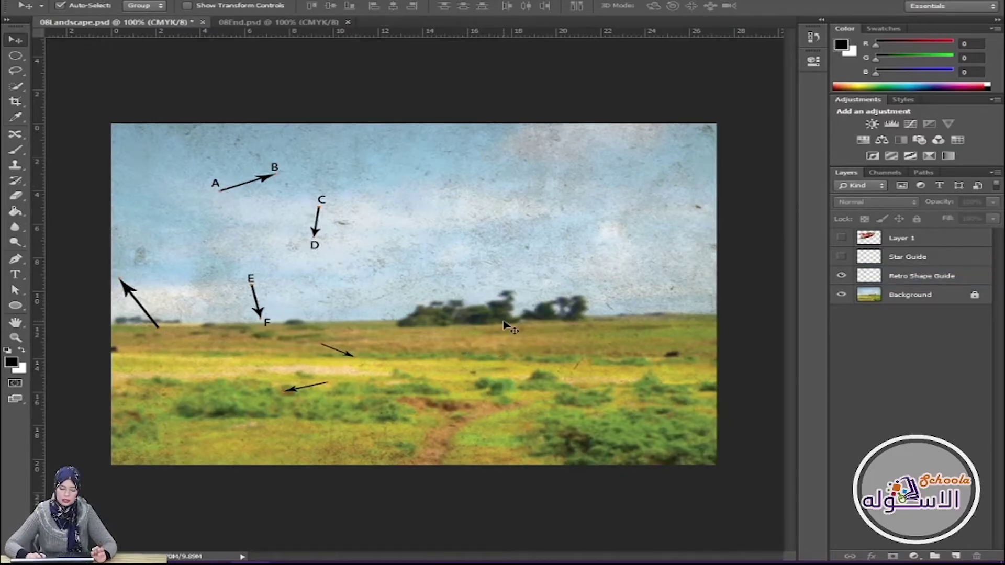
Shift the Retro Shape Guide arrows slightly on the canvas and activate the Pen tool.
left_click_drag(231, 197, 236, 183)
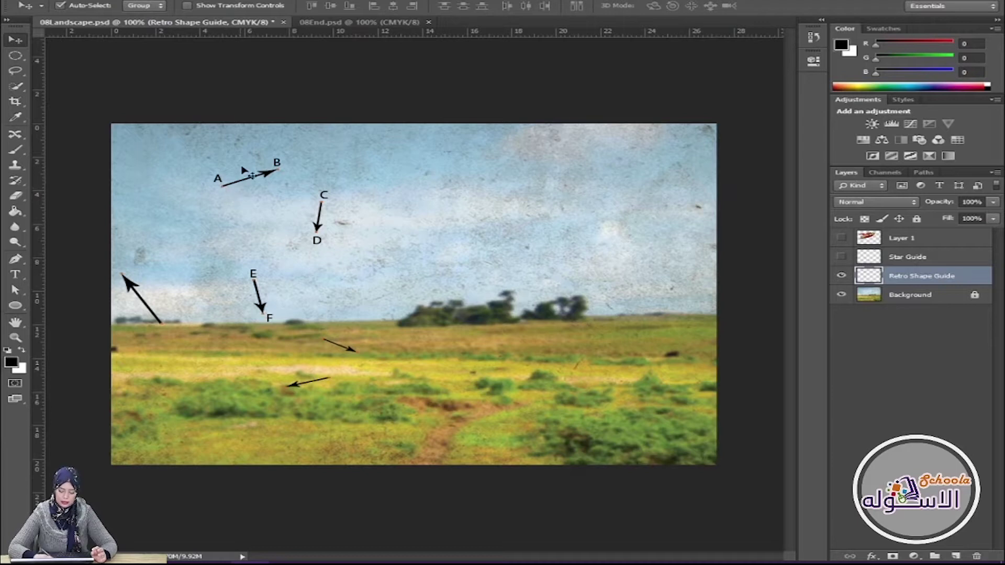
left_click_drag(234, 177, 215, 194)
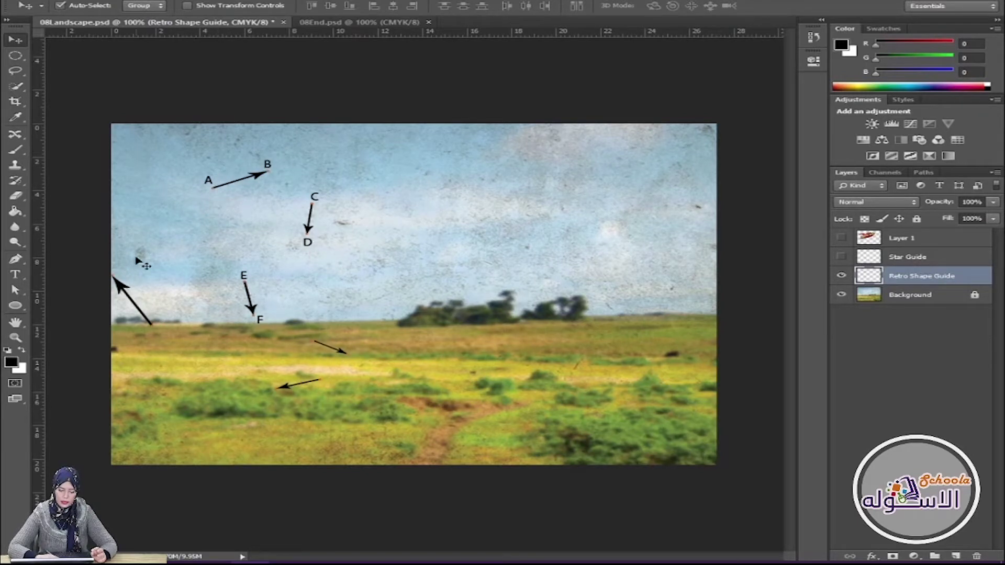
left_click_drag(144, 198, 143, 198)
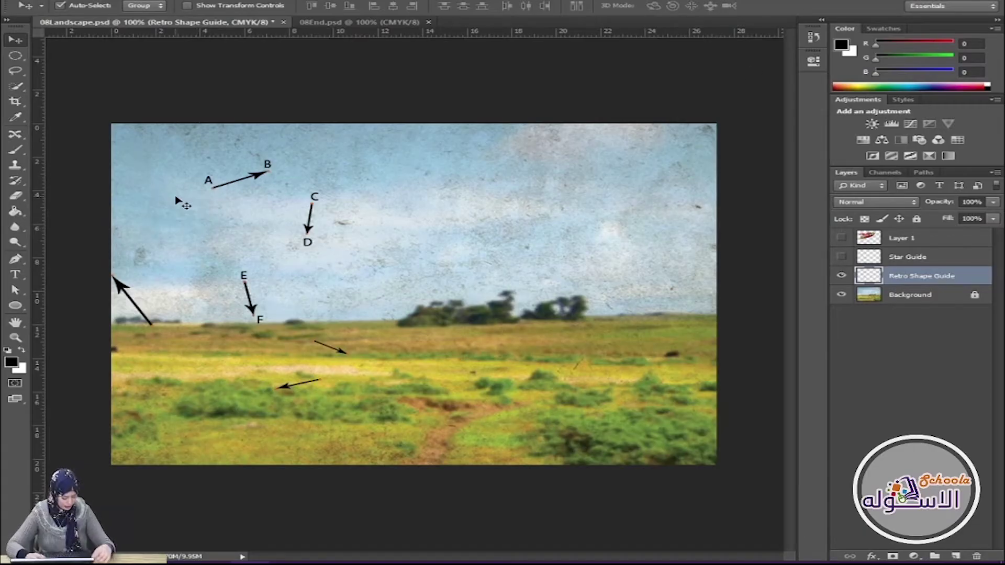
key("p")
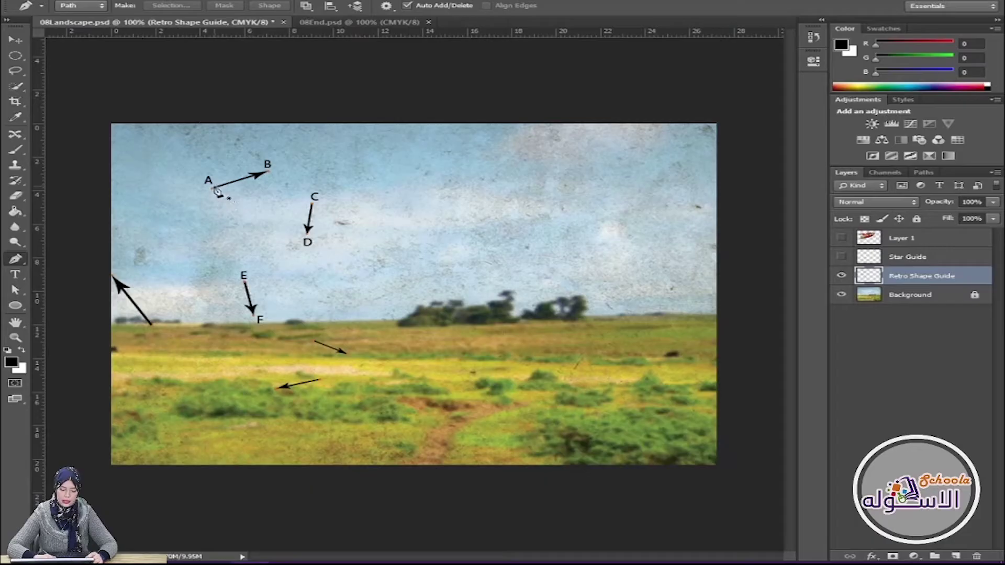
left_click(214, 186)
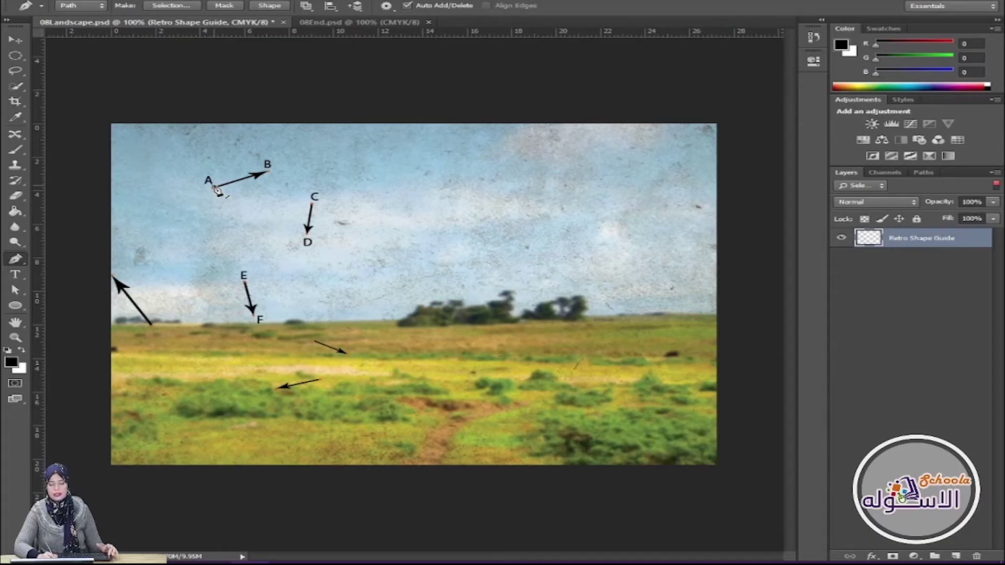
left_click_drag(218, 210, 209, 189)
key("Delete")
key("Delete")
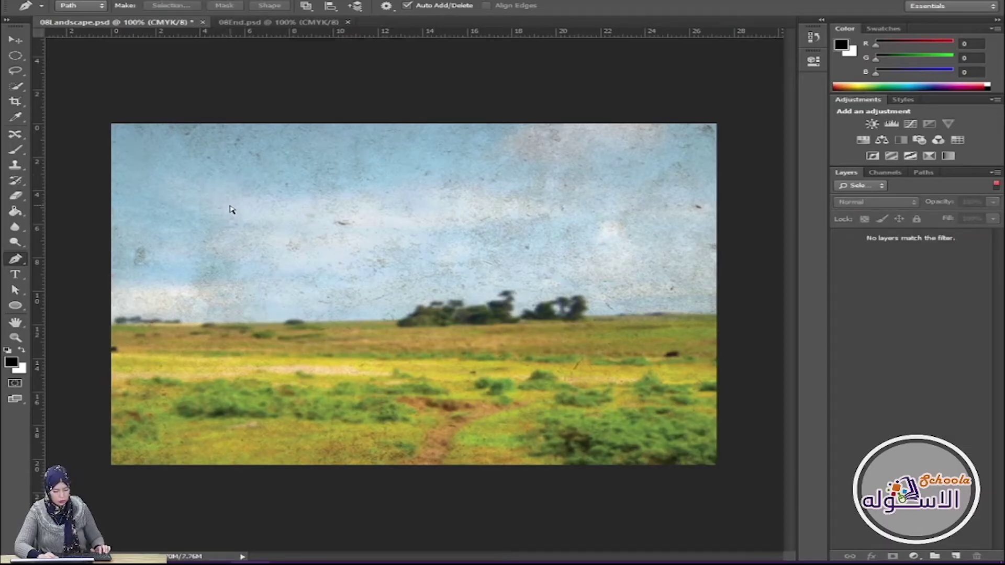
key("ctrl+z")
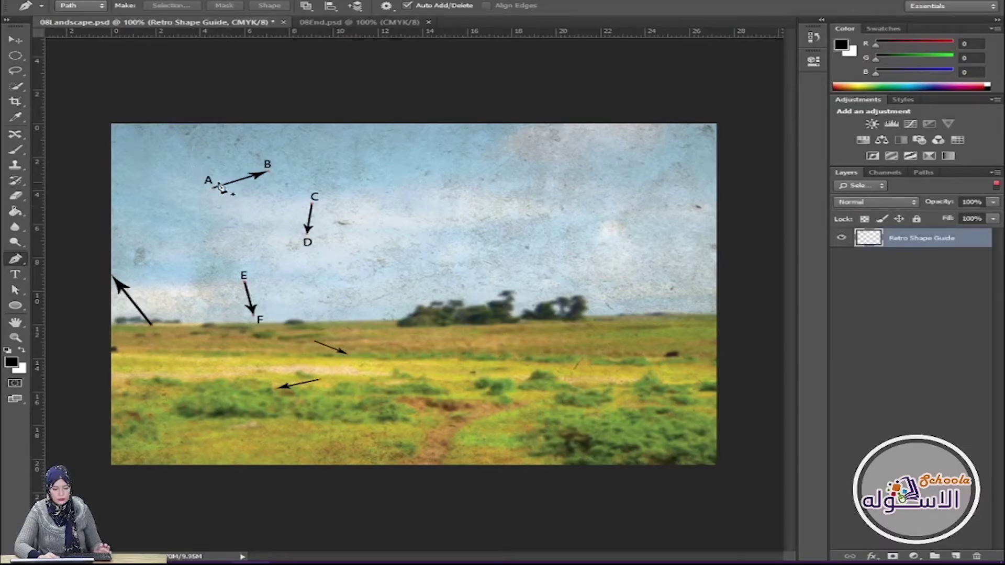
Set the Pen tool to Shape mode and draw smooth anchor points along the guide arrows from A–B through C–D, E–F and the two lower arrows.
left_click(89, 7)
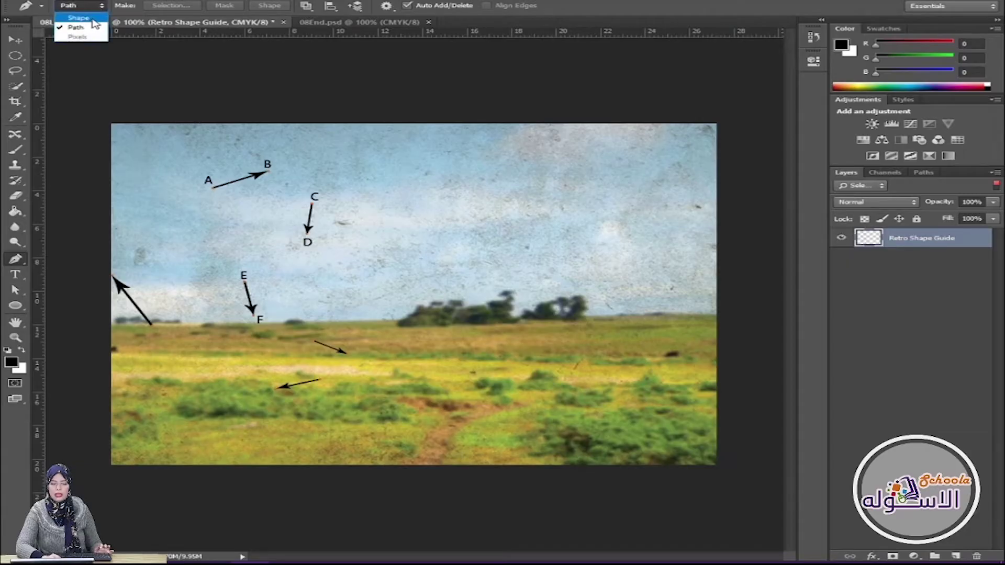
left_click(78, 17)
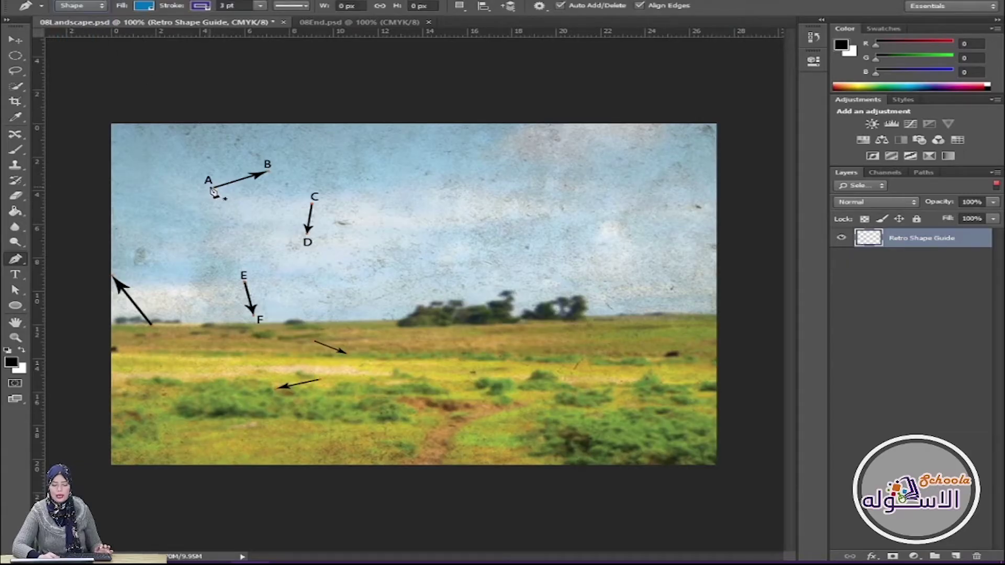
left_click_drag(213, 188, 268, 172)
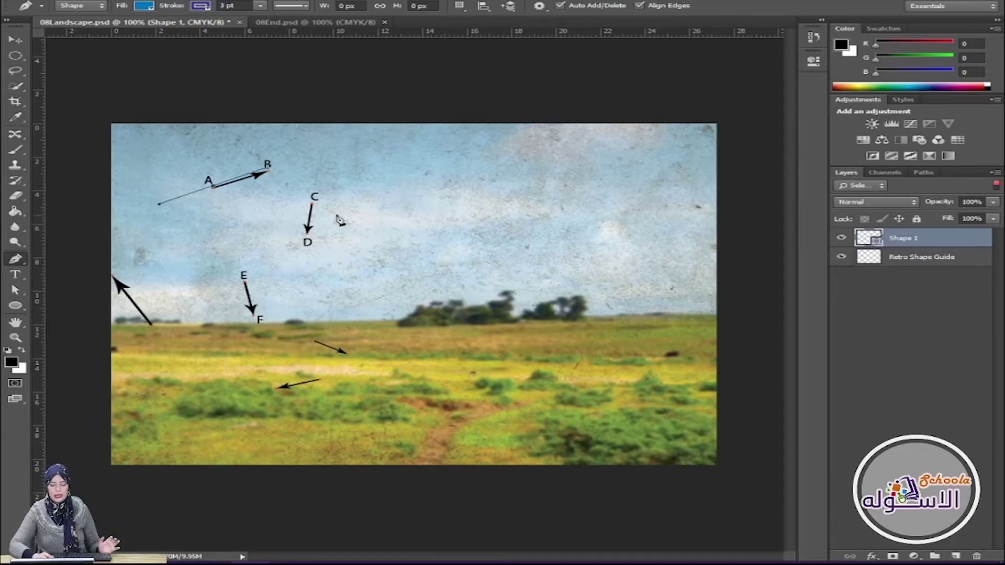
left_click_drag(312, 205, 307, 241)
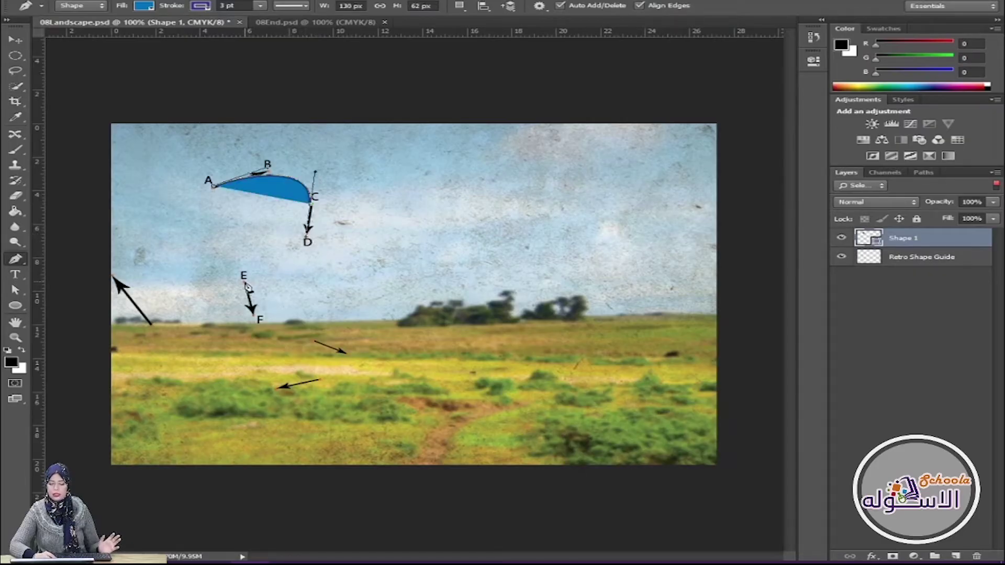
left_click_drag(244, 281, 253, 314)
left_click_drag(313, 341, 346, 353)
left_click_drag(310, 386, 269, 396)
left_click_drag(155, 351, 158, 325)
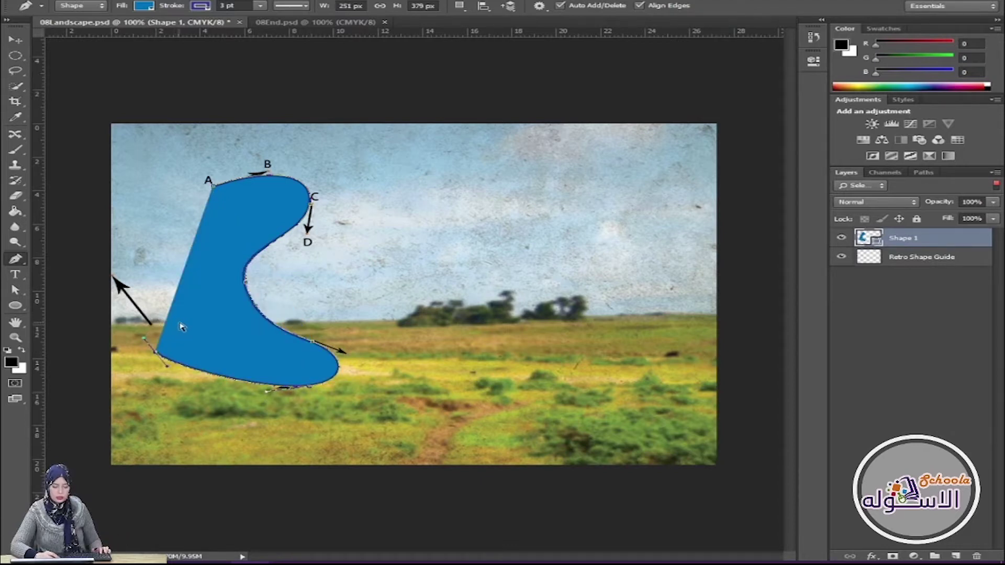
key("ctrl+z")
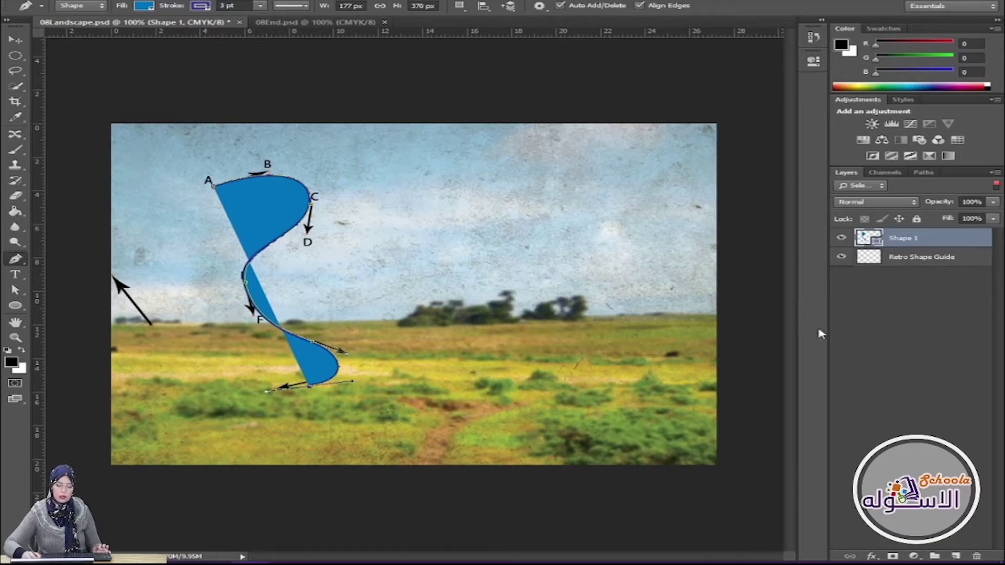
left_click_drag(128, 292, 159, 325)
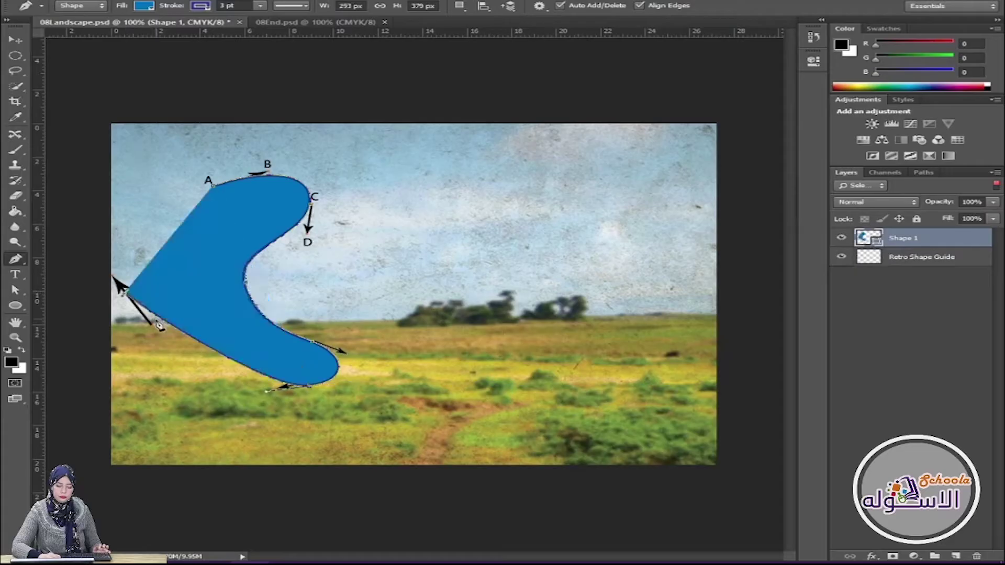
key("ctrl+z")
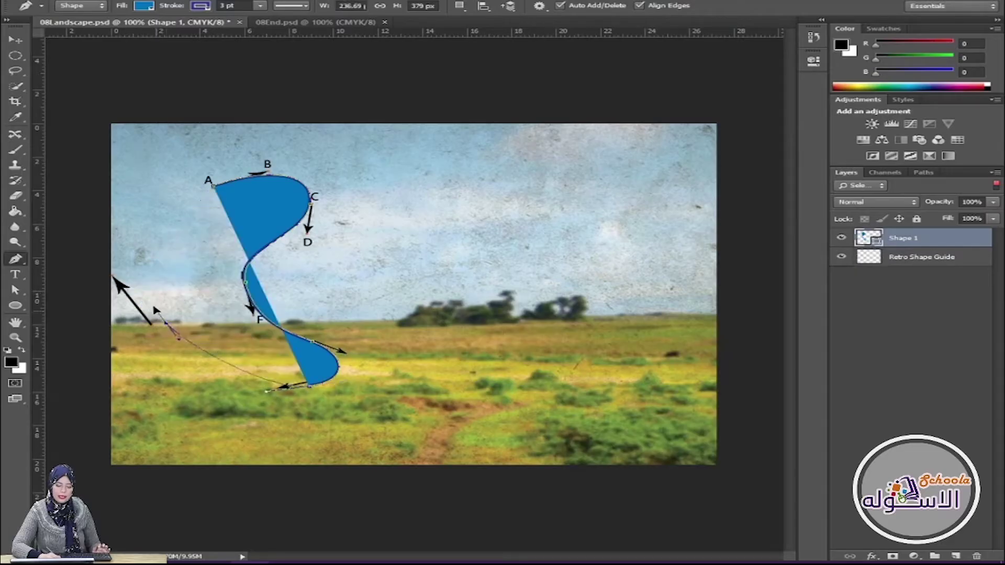
key("ctrl+z")
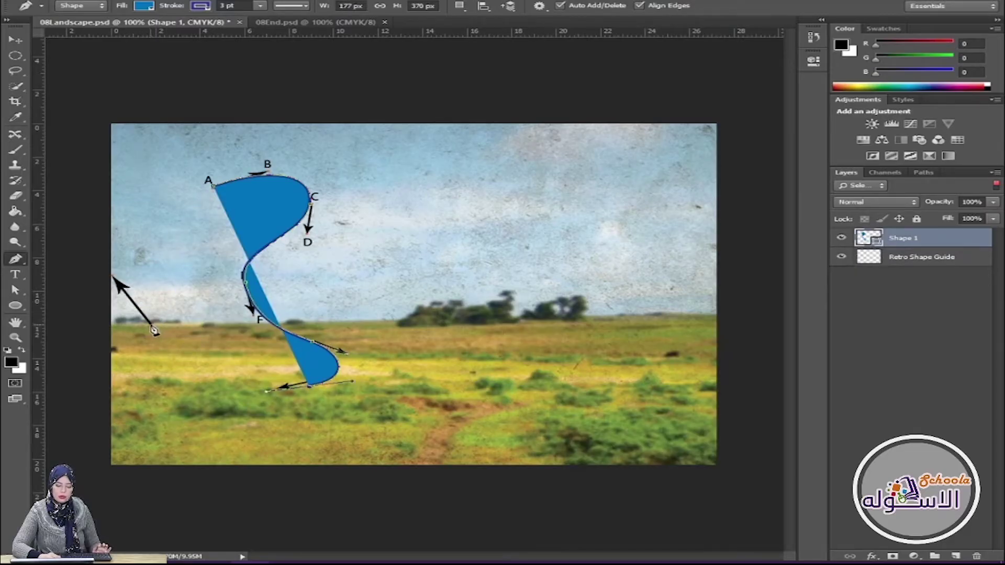
Add a smooth anchor along the long unlabelled arrow and close the shape at point A, about 306 by 377 px.
left_click_drag(154, 331, 116, 266)
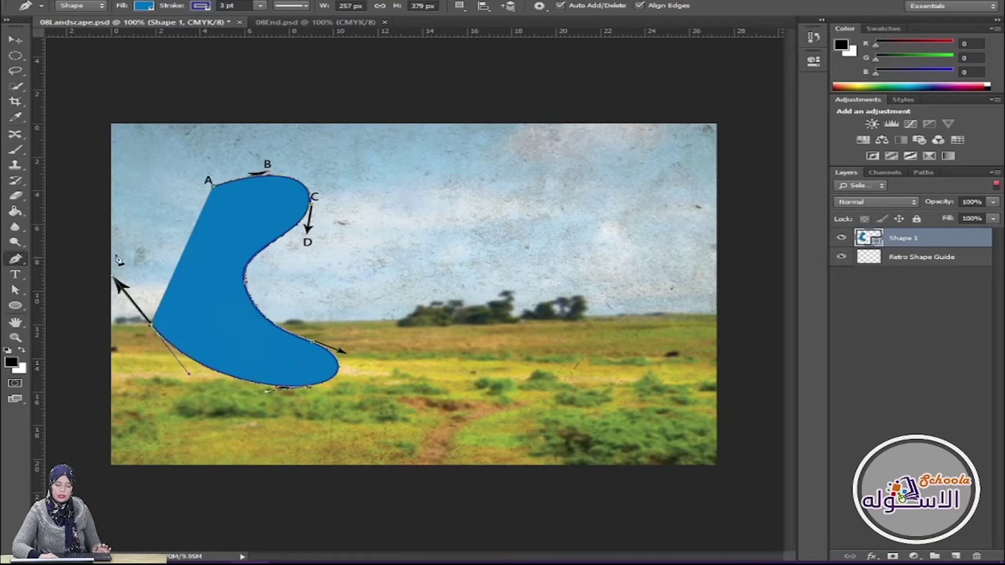
left_click_drag(216, 188, 268, 175)
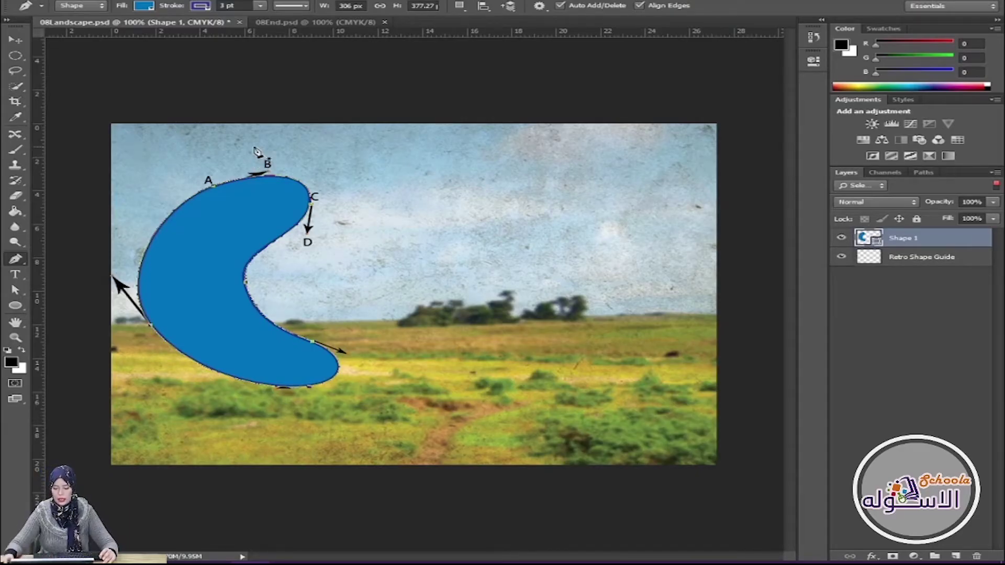
Turn off layer filtering to list all layers and hide the Retro Shape Guide layer.
left_click(996, 184)
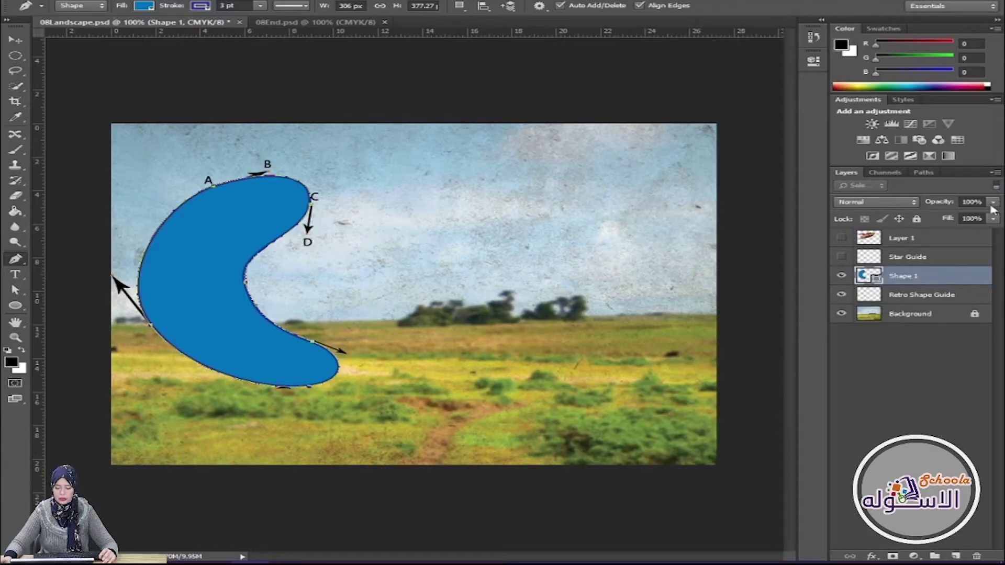
left_click(996, 184)
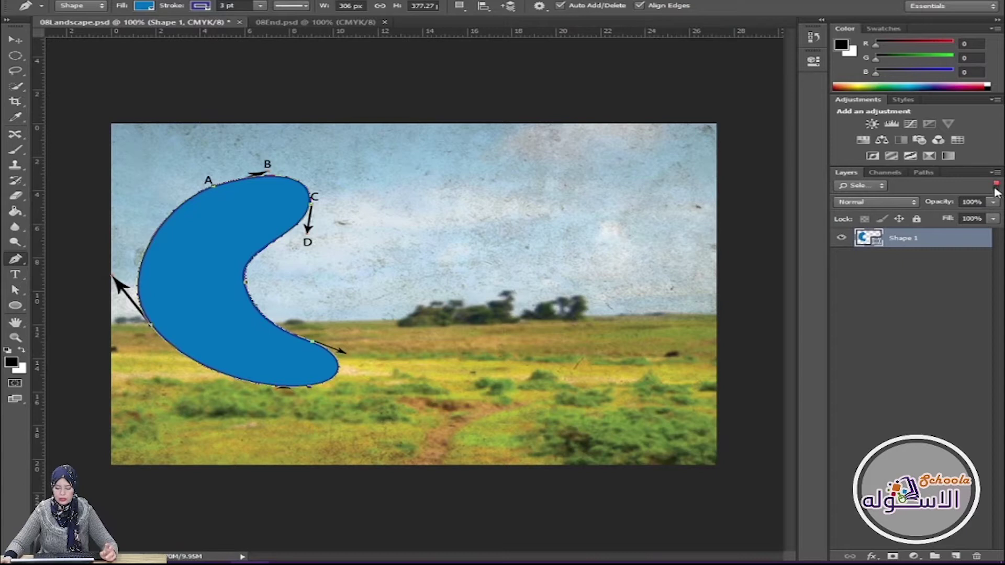
left_click(996, 185)
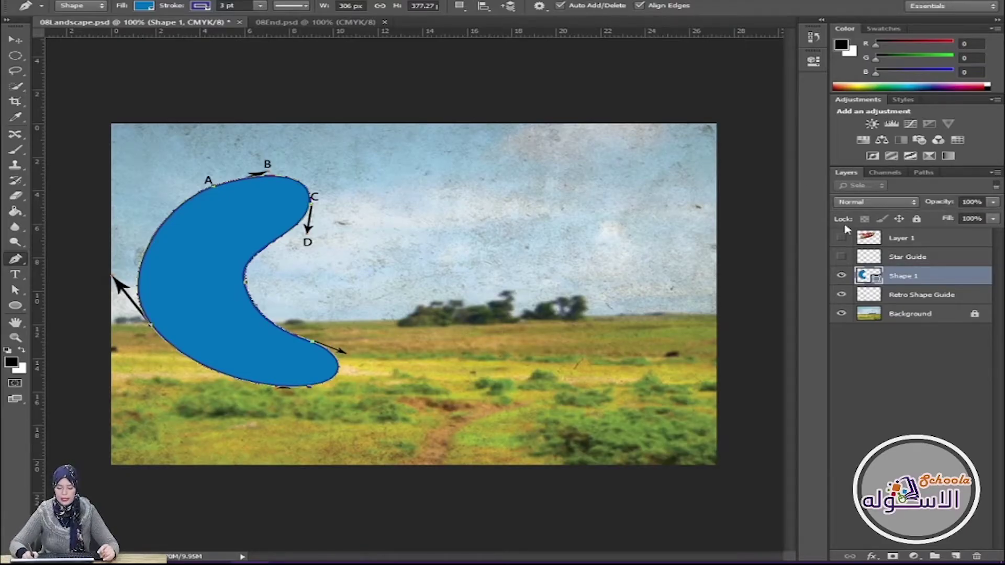
left_click(841, 296)
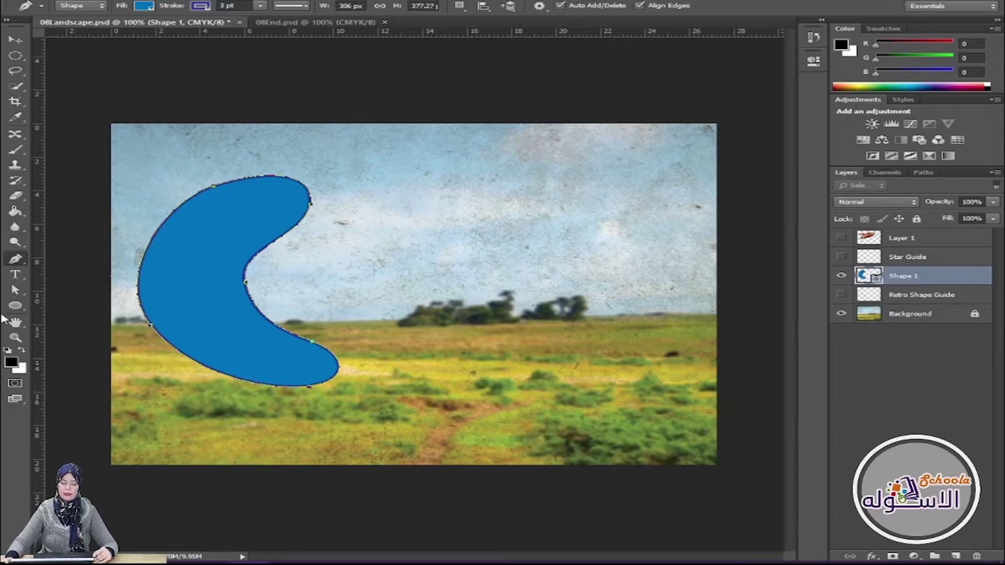
Try to cut a rectangle about 75 by 63 px out of the blue shape's upper part, using the Rectangle tool with Subtract Front Shape.
left_click(16, 306)
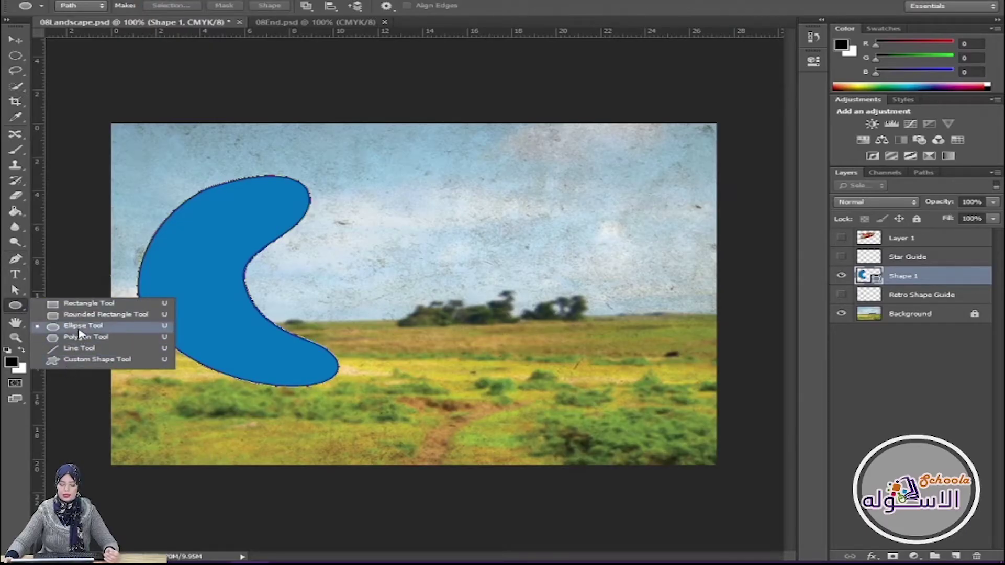
left_click(78, 303)
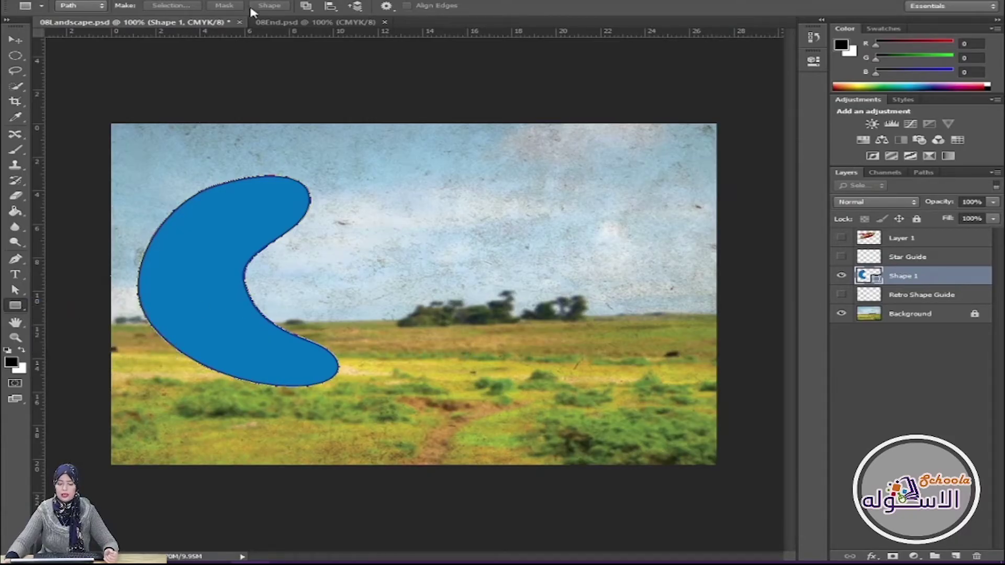
left_click(307, 7)
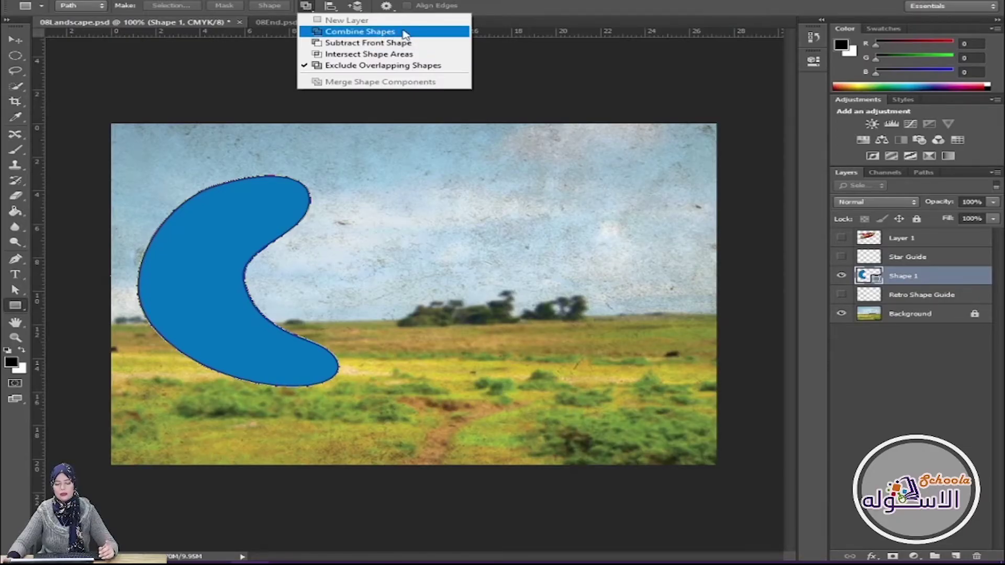
left_click(354, 44)
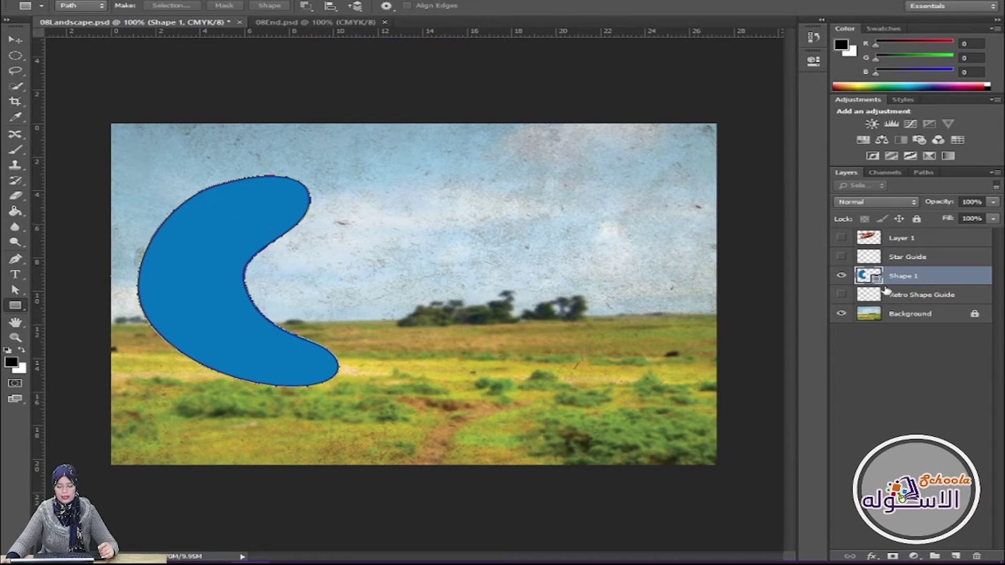
left_click_drag(203, 218, 264, 255)
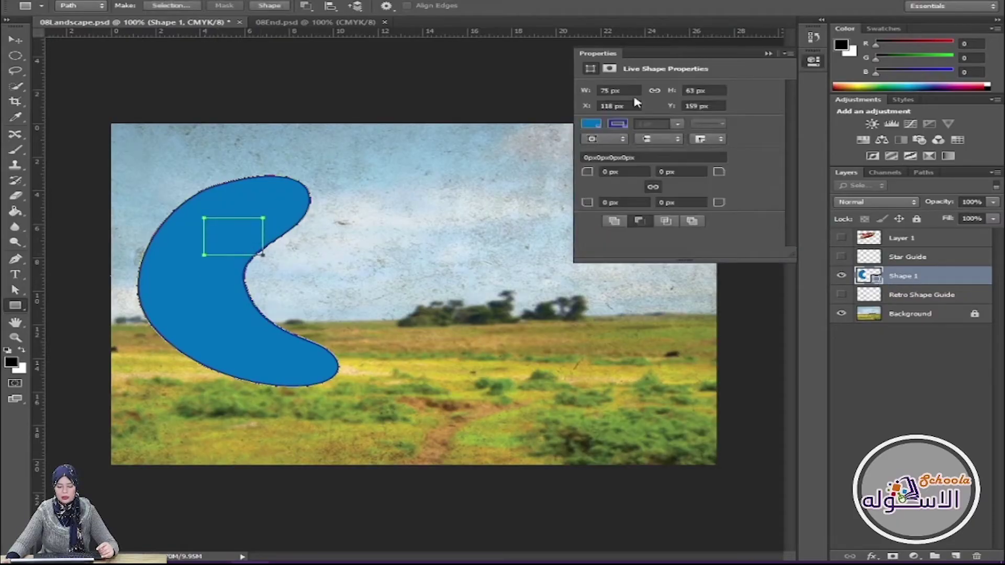
left_click(768, 54)
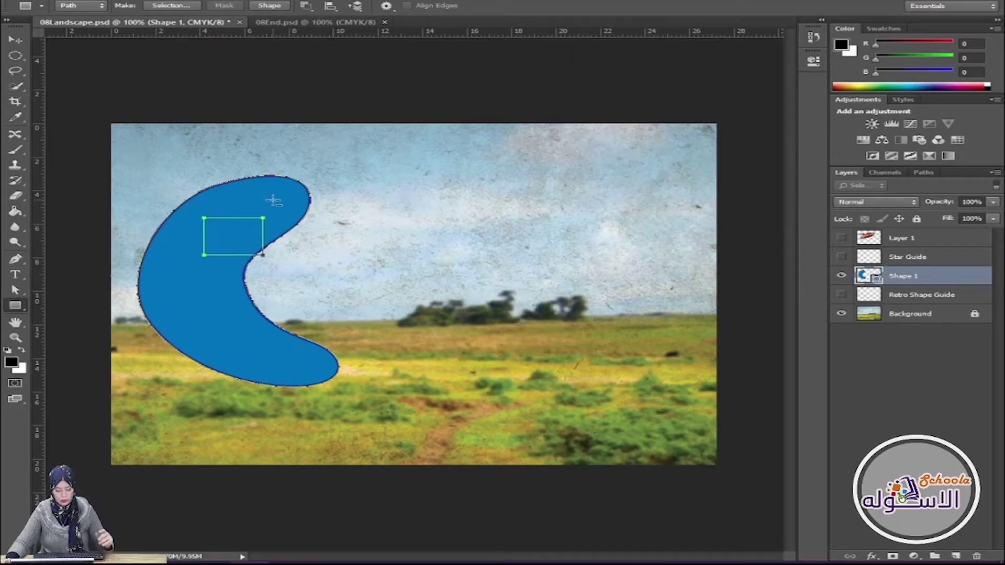
key("Return")
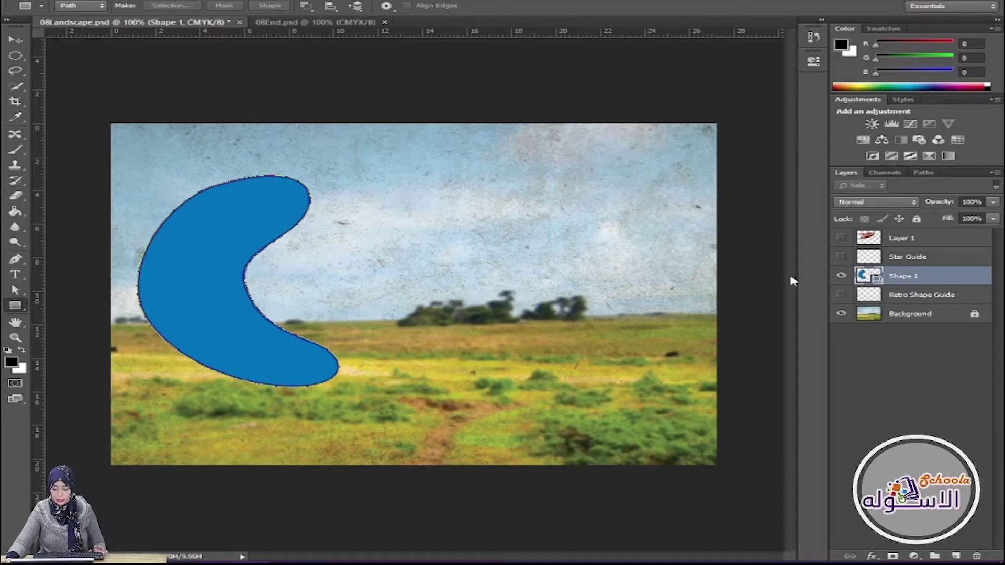
Try to cut a rectangle out of the blue shape's middle in Path mode with Subtract Front Shape.
left_click(305, 6)
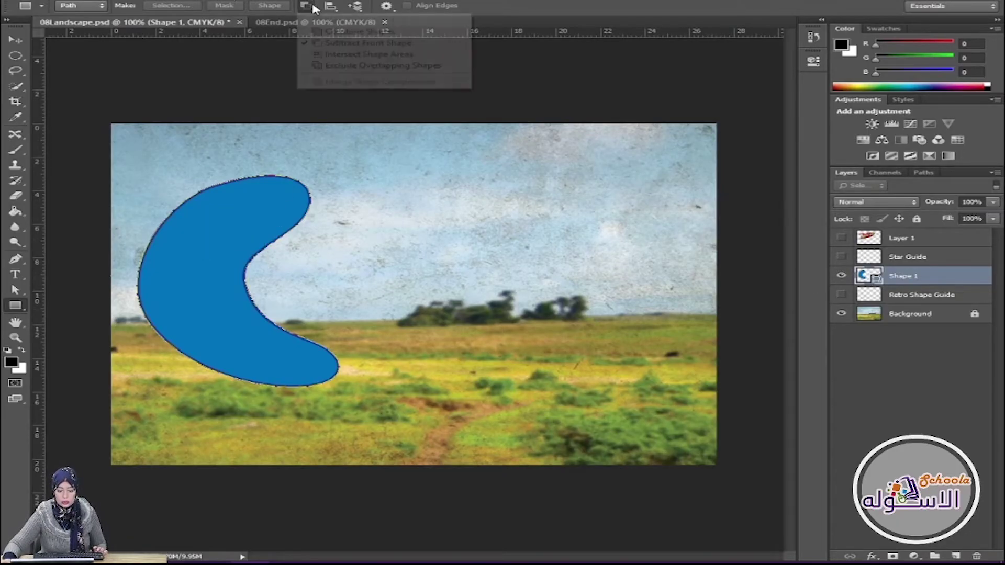
left_click(330, 46)
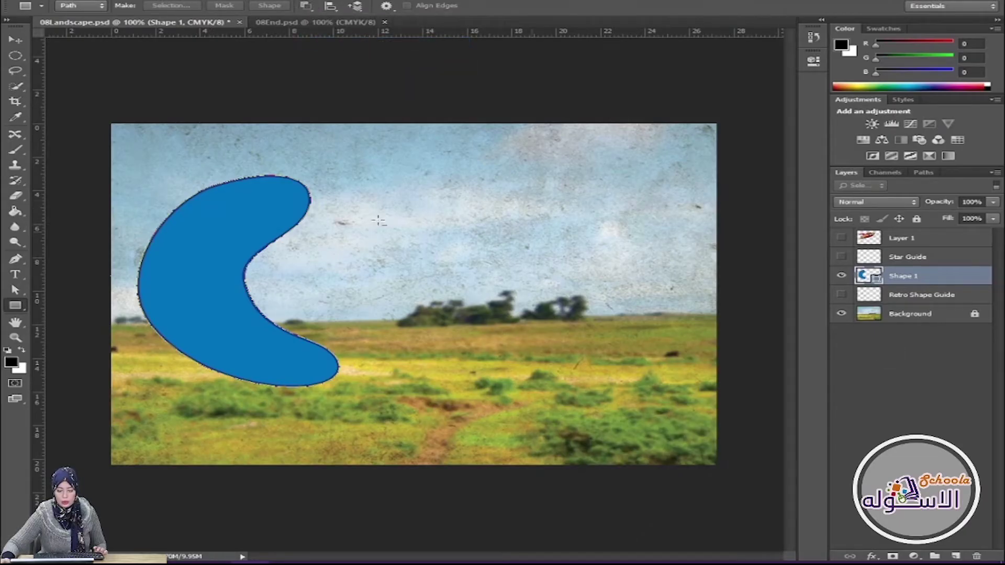
key("v")
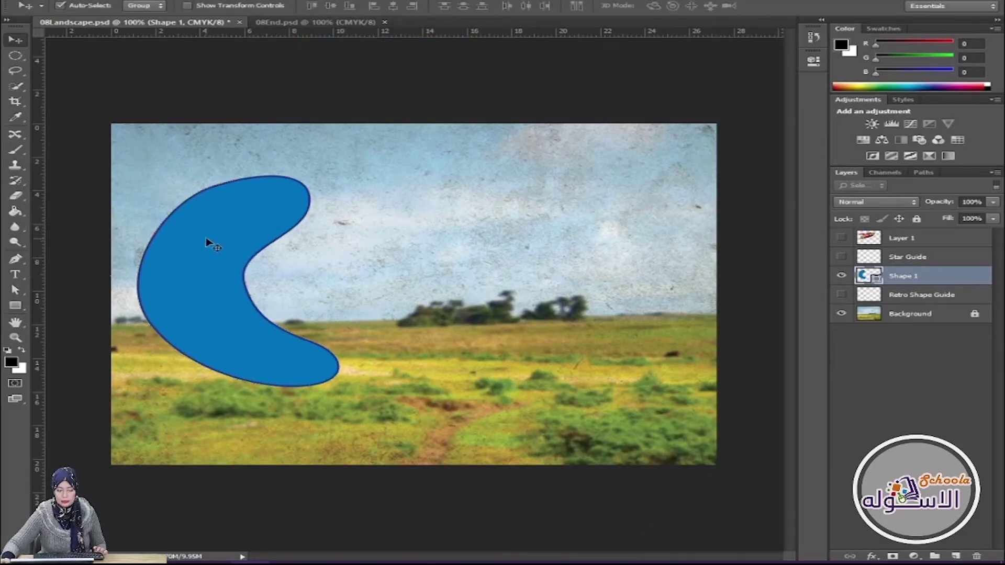
left_click(22, 310)
left_click_drag(172, 250, 239, 299)
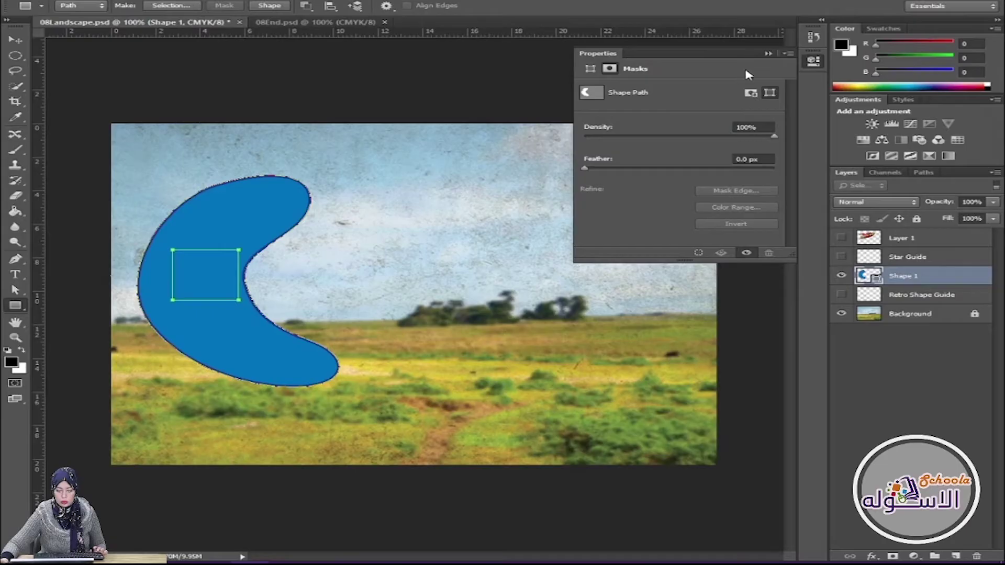
left_click(787, 53)
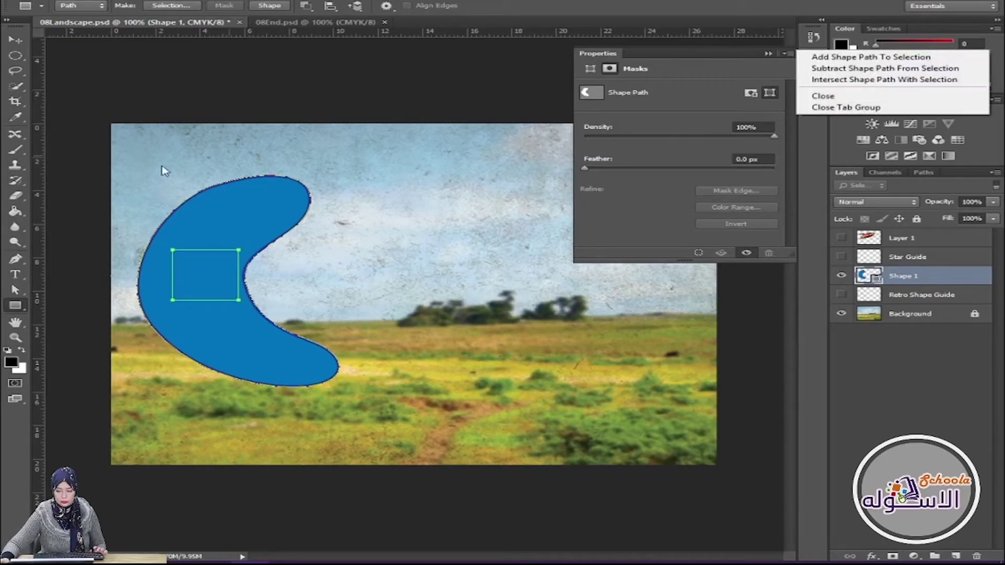
left_click(791, 232)
left_click(768, 54)
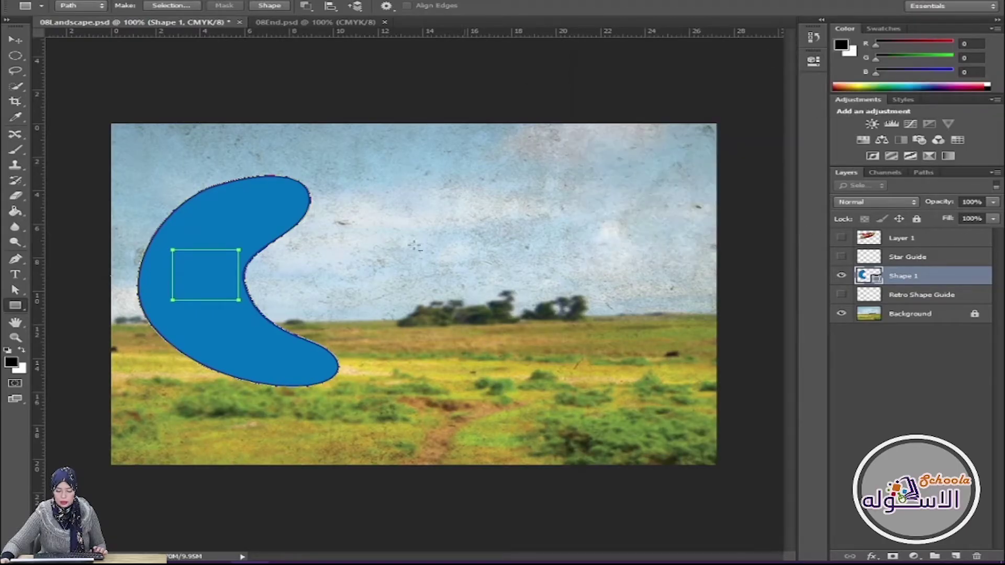
key("Escape")
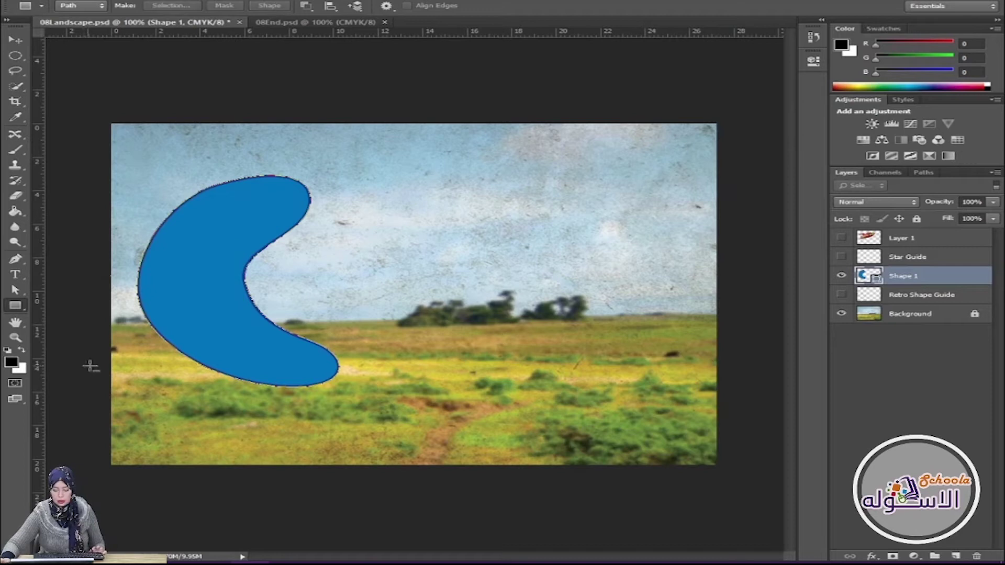
Try to cut a small custom shape out of the blue shape's middle in Path mode.
right_click(15, 305)
left_click(85, 368)
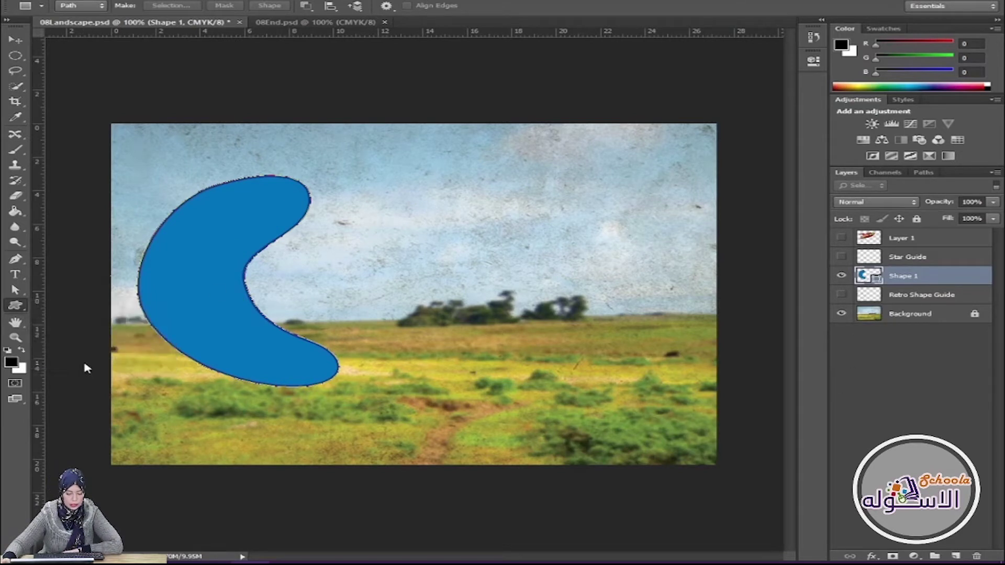
left_click_drag(221, 284, 224, 285)
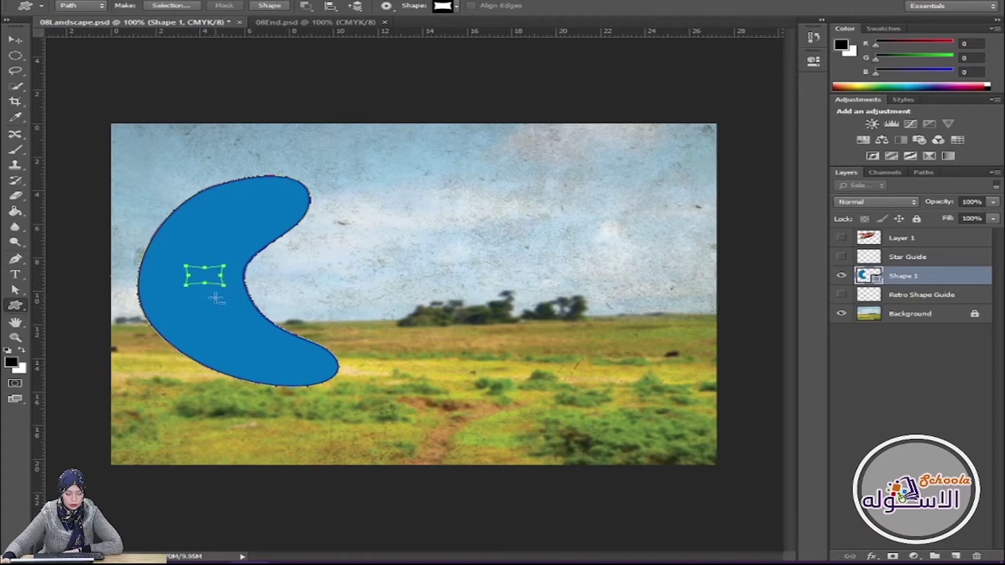
left_click(26, 39)
left_click(161, 268)
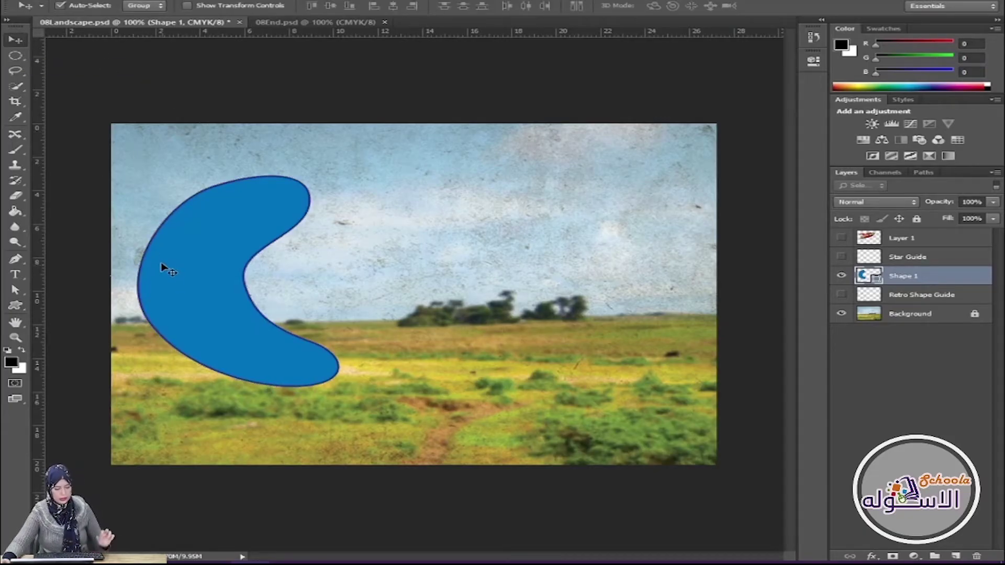
left_click(20, 307)
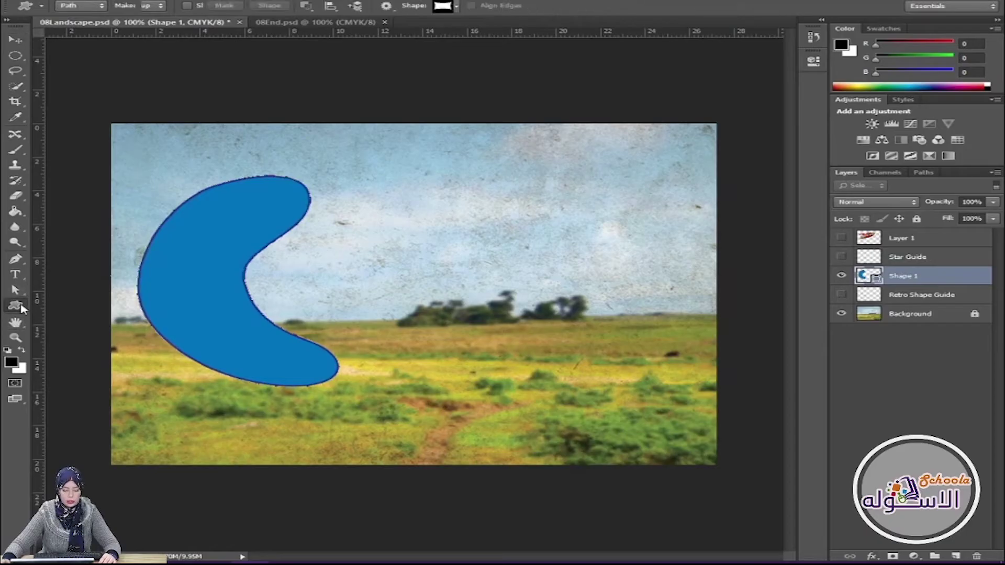
Set the Rectangle tool to Shape mode with the Subtract Front Shape path operation.
right_click(21, 308)
left_click(68, 304)
left_click(89, 5)
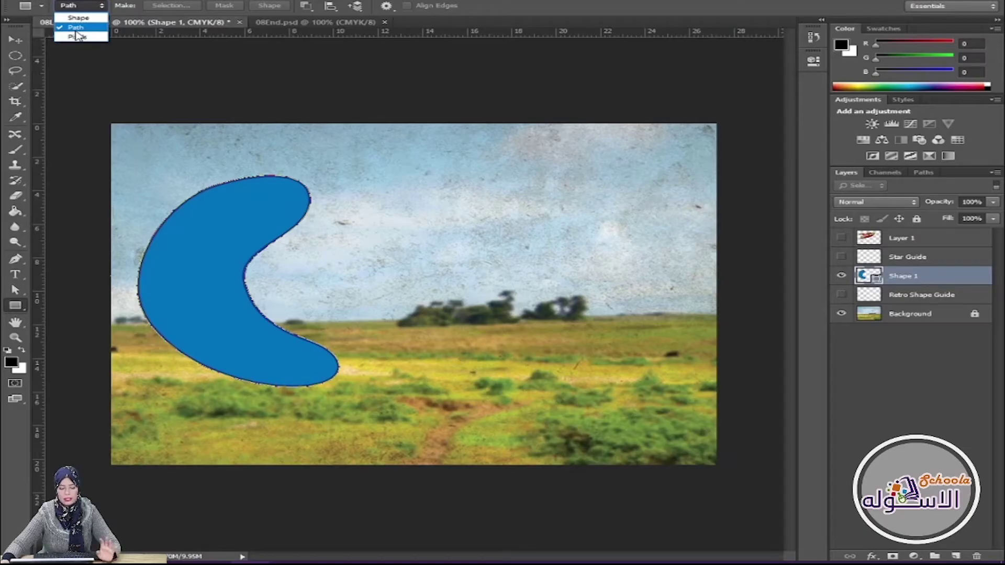
left_click(79, 17)
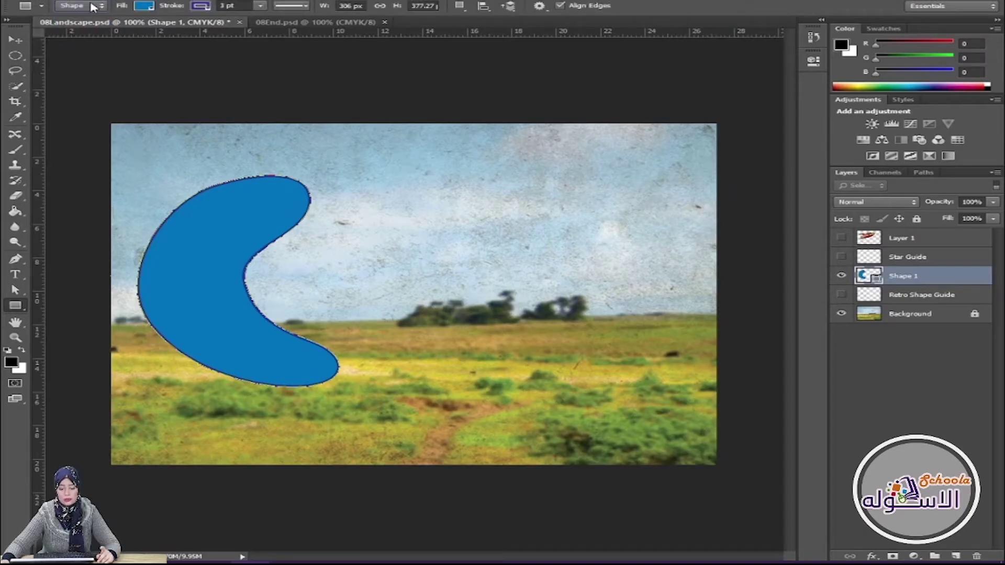
left_click(459, 5)
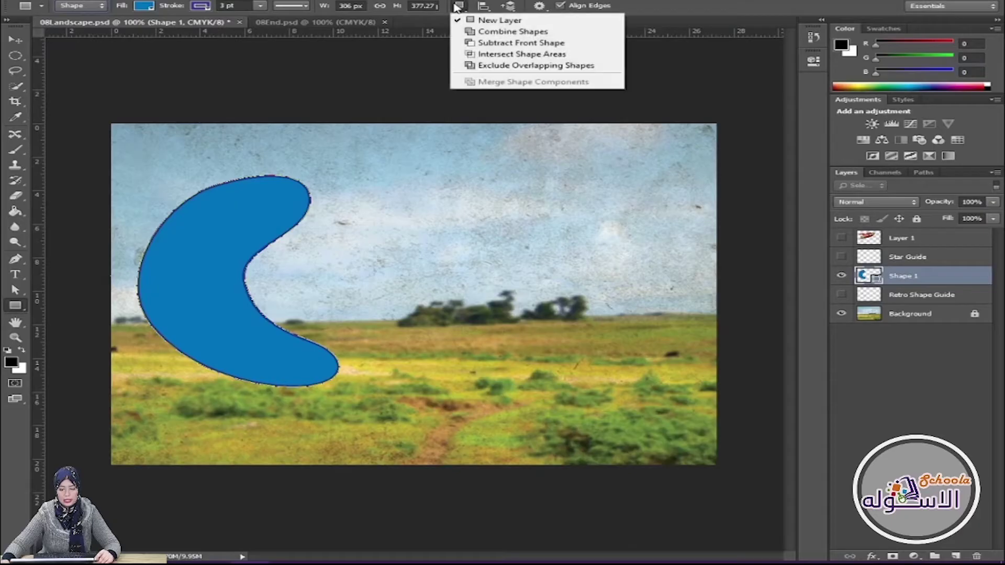
left_click(518, 45)
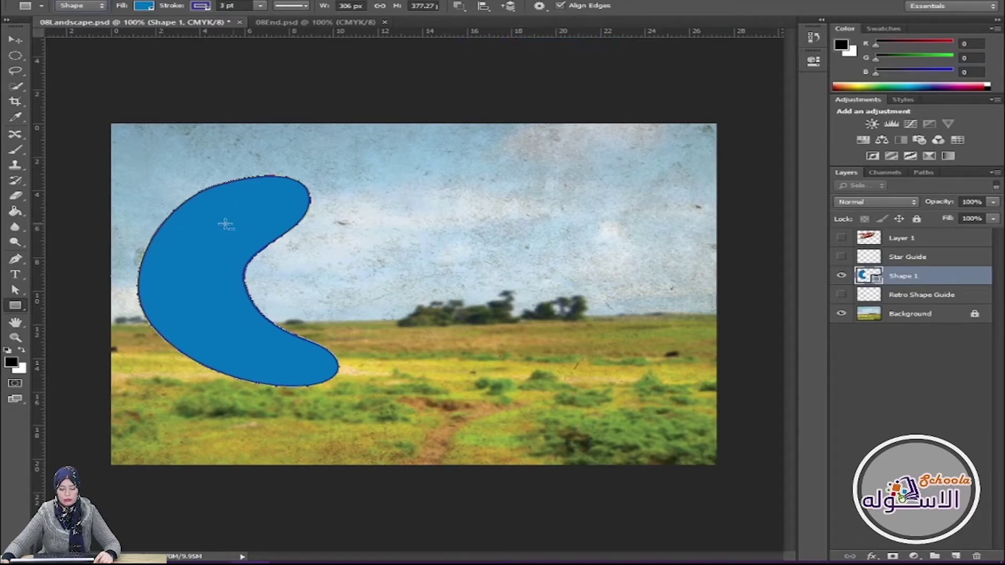
Try cutting a small rectangle out of the upper inner part of the blue shape, then remove that cutout.
left_click_drag(210, 220, 254, 257)
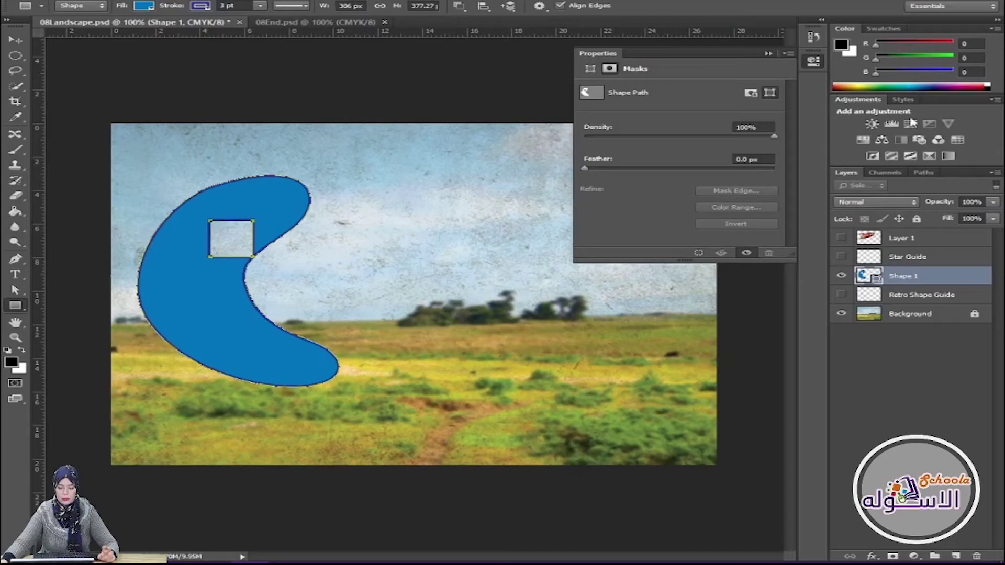
left_click(767, 53)
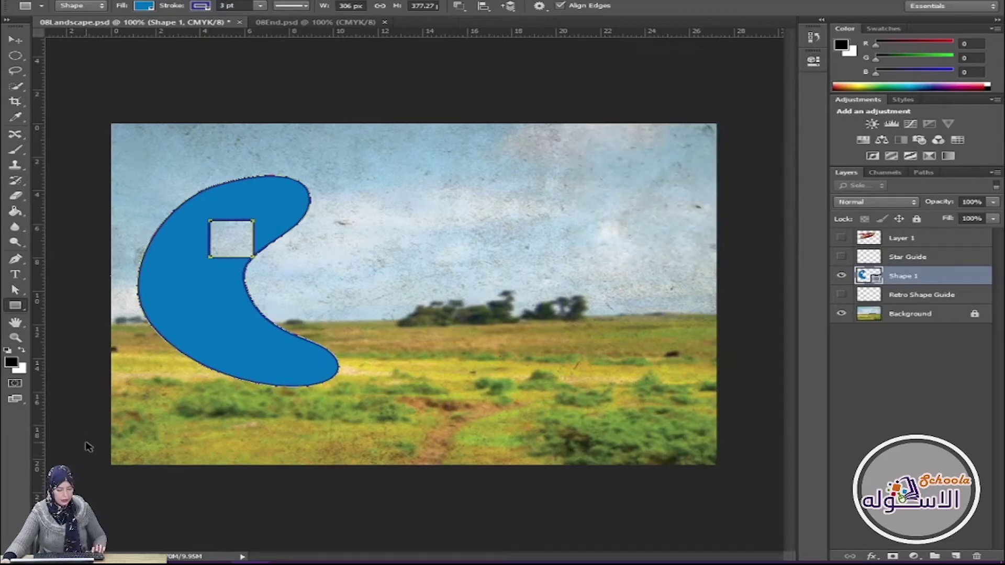
key("Delete")
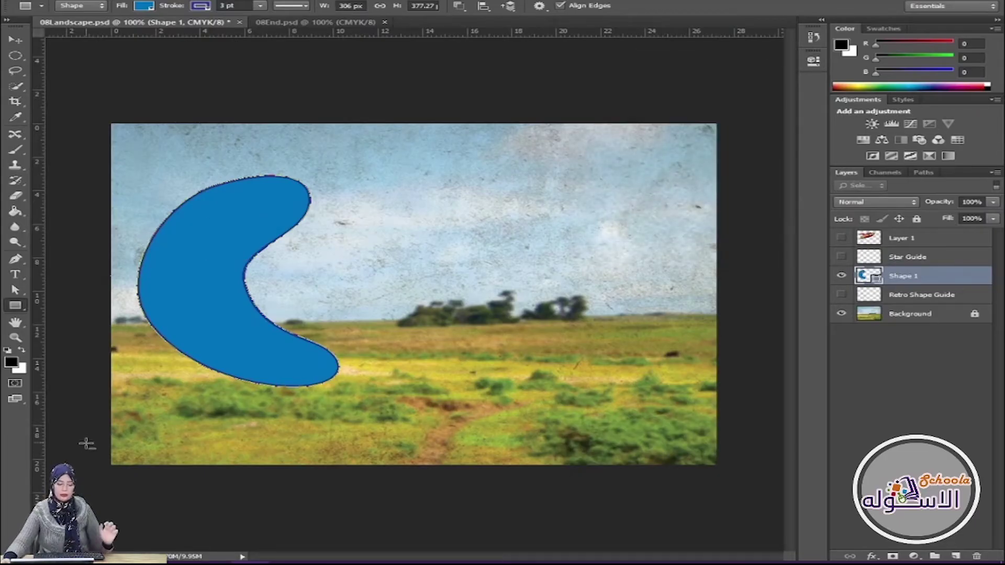
Browse the preset shapes available for the Custom Shape tool.
left_click(13, 308)
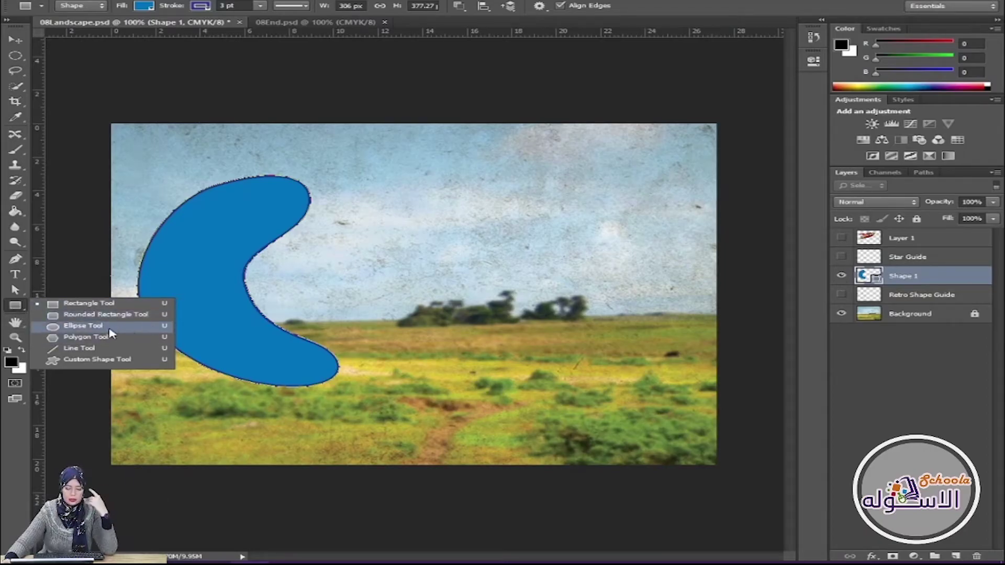
left_click(94, 363)
left_click(611, 7)
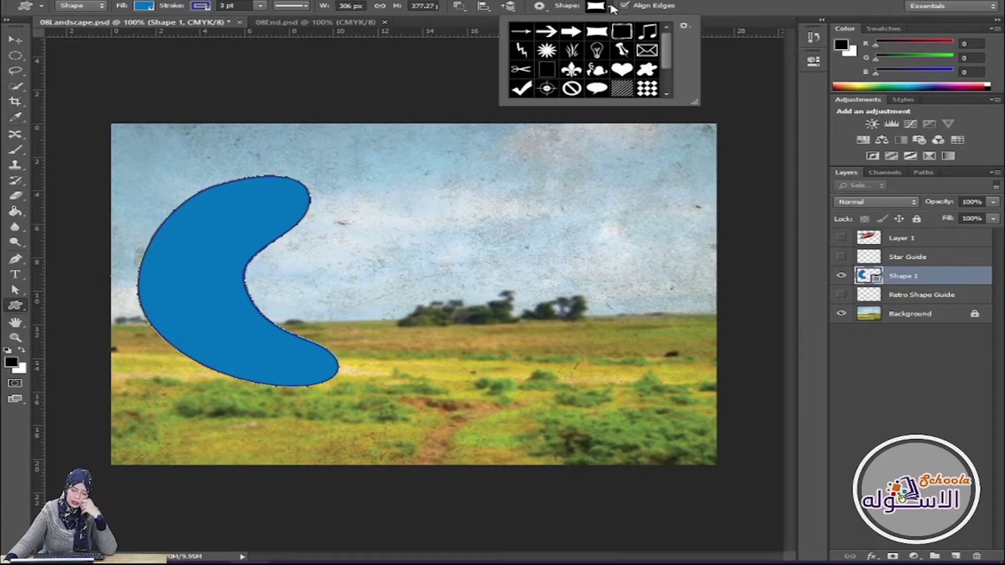
mouse_move(670, 58)
left_mouse_down()
mouse_move(671, 78)
mouse_move(667, 38)
left_mouse_up()
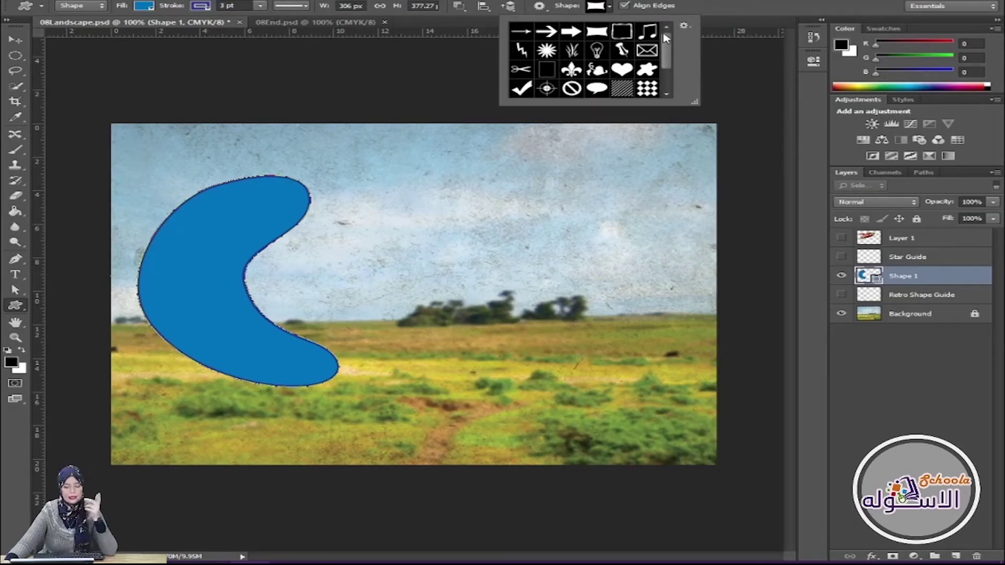
Cut an 11-pointed star out of the blue shape's left part, using the Polygon tool with Star enabled and 11 sides.
left_click(16, 305)
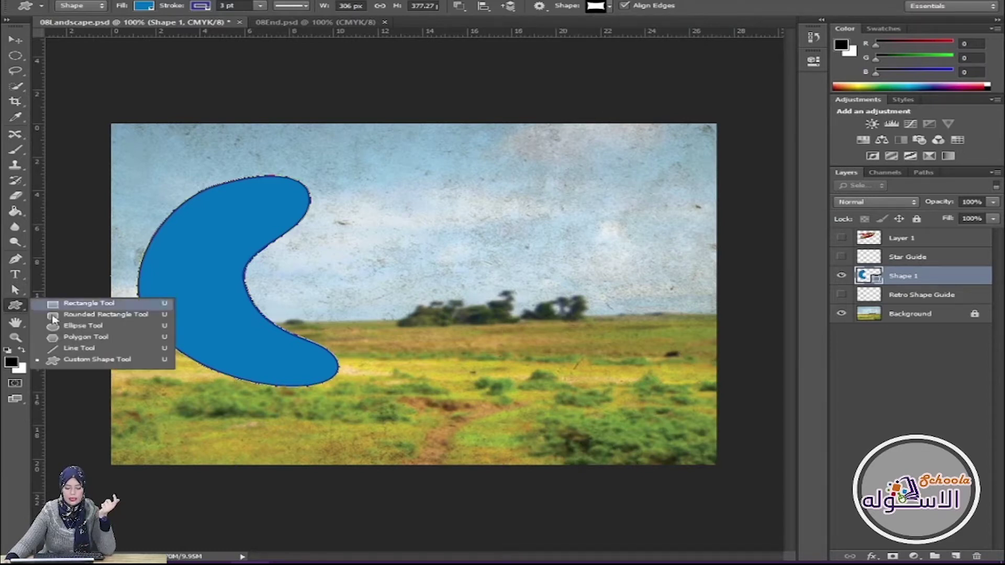
left_click(77, 341)
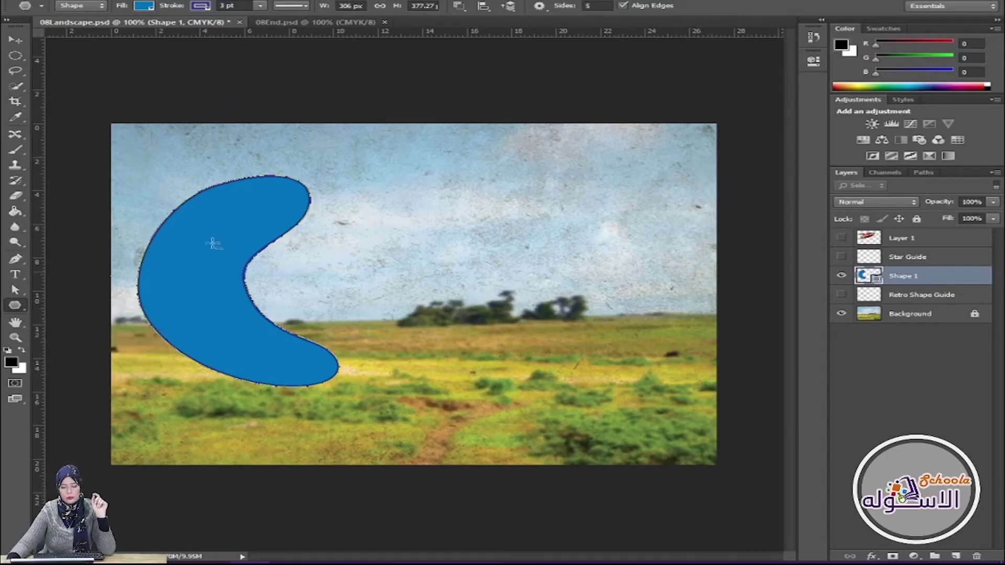
left_click(539, 6)
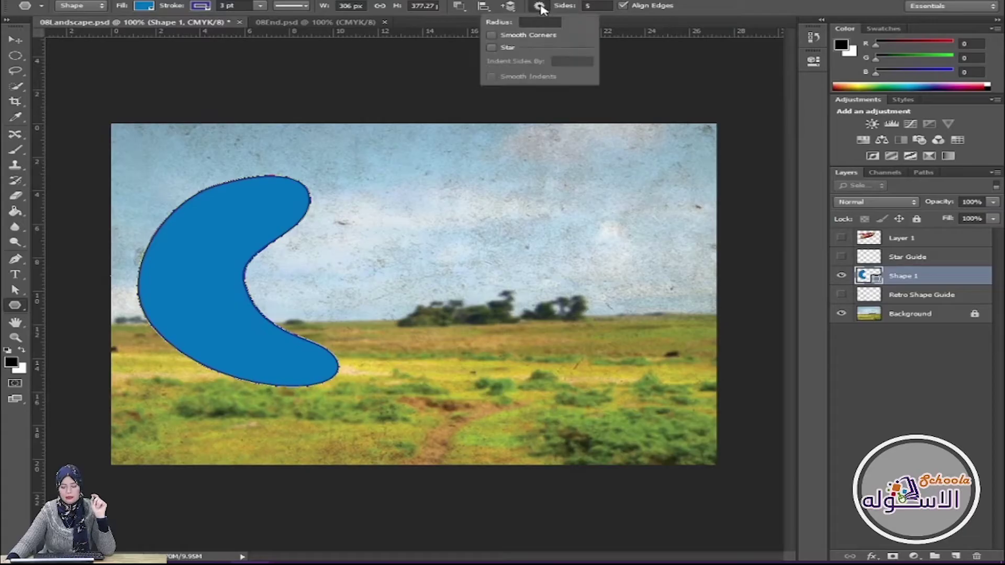
left_click(492, 49)
left_click(595, 5)
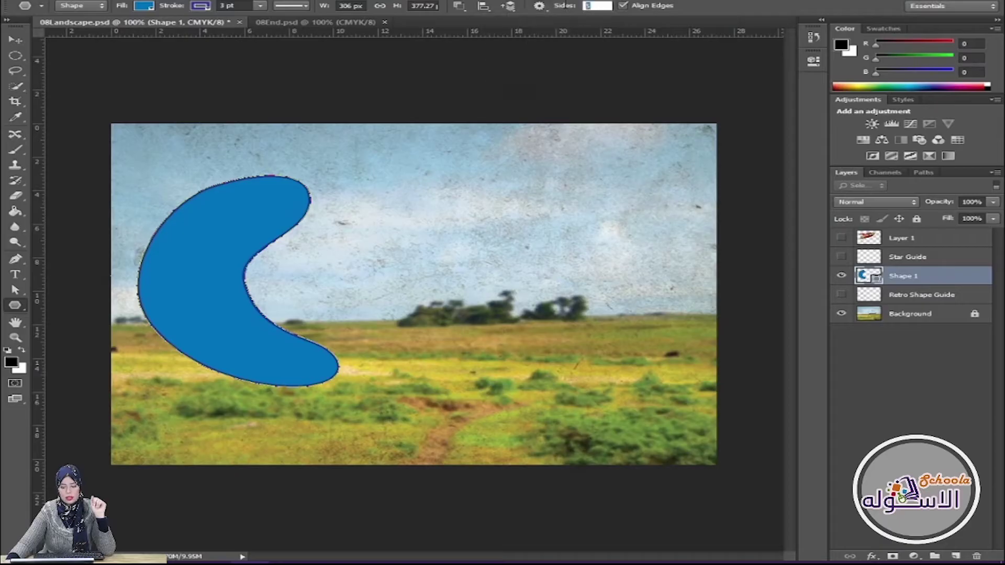
type("11")
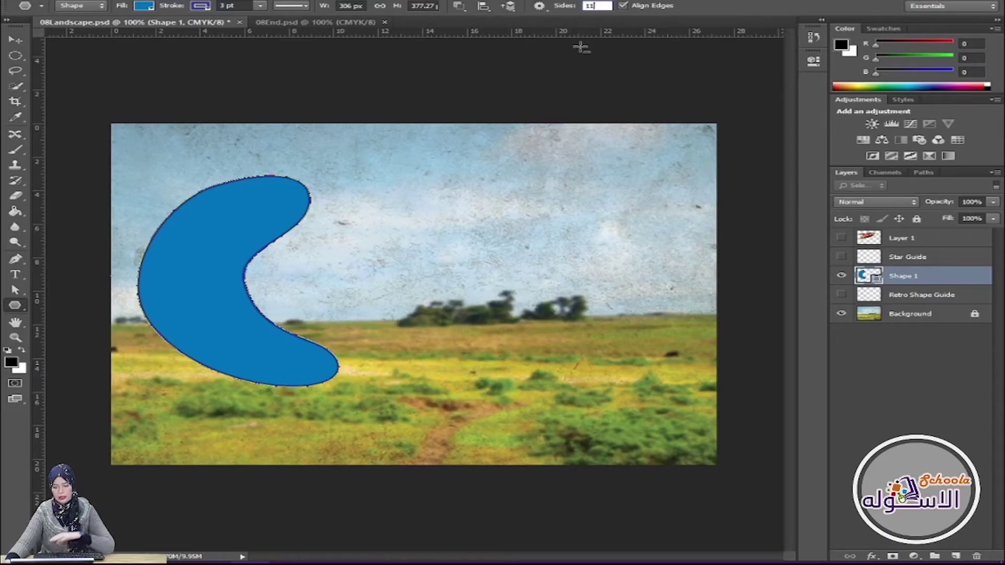
left_click_drag(184, 258, 212, 271)
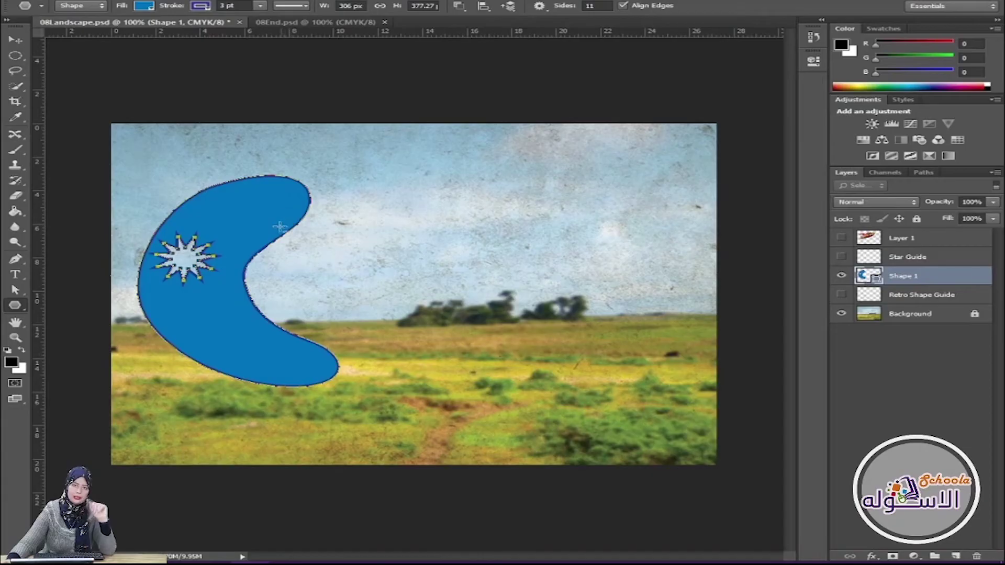
left_click(16, 40)
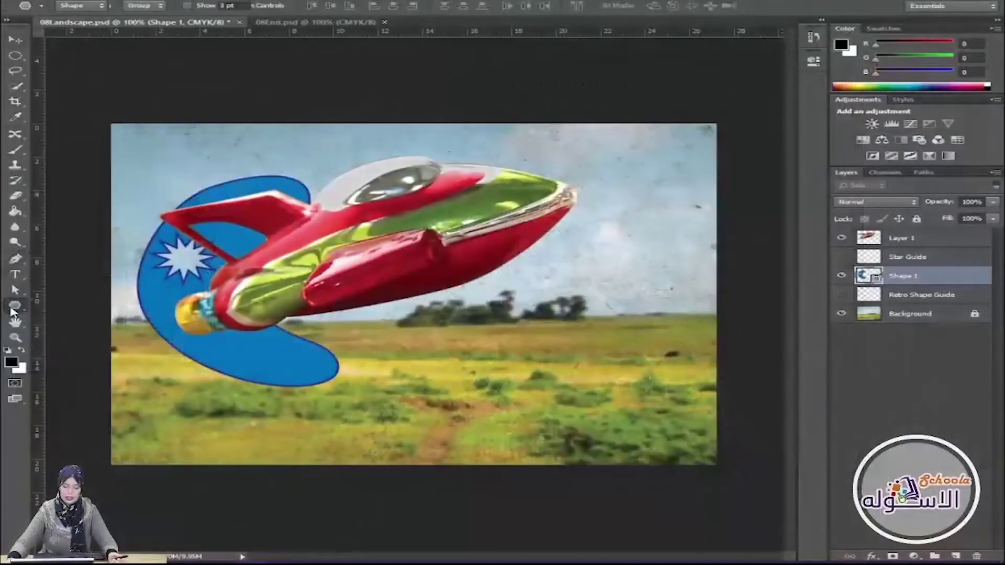
Set the Custom Shape tool to the grass preset shape.
right_click(14, 306)
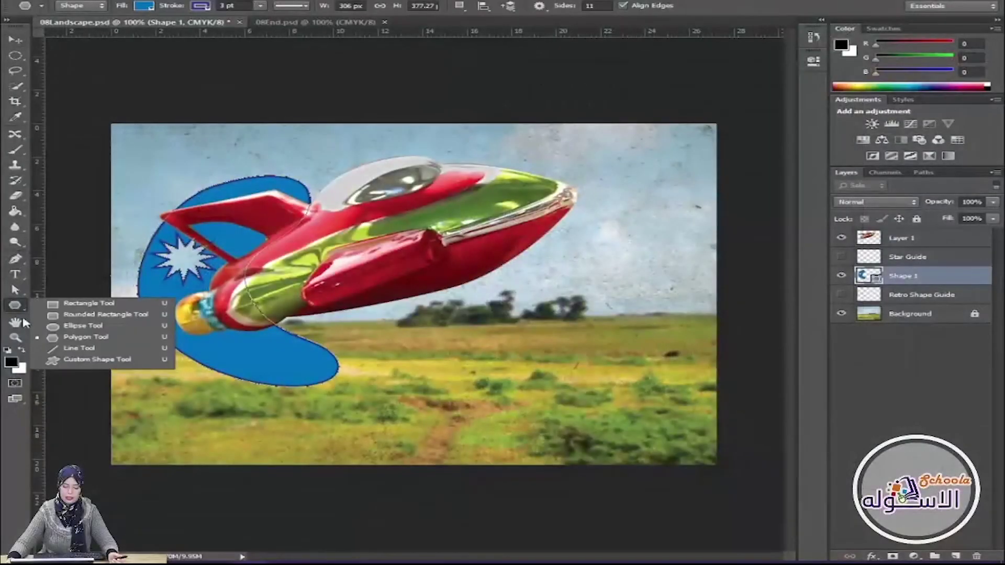
left_click(83, 361)
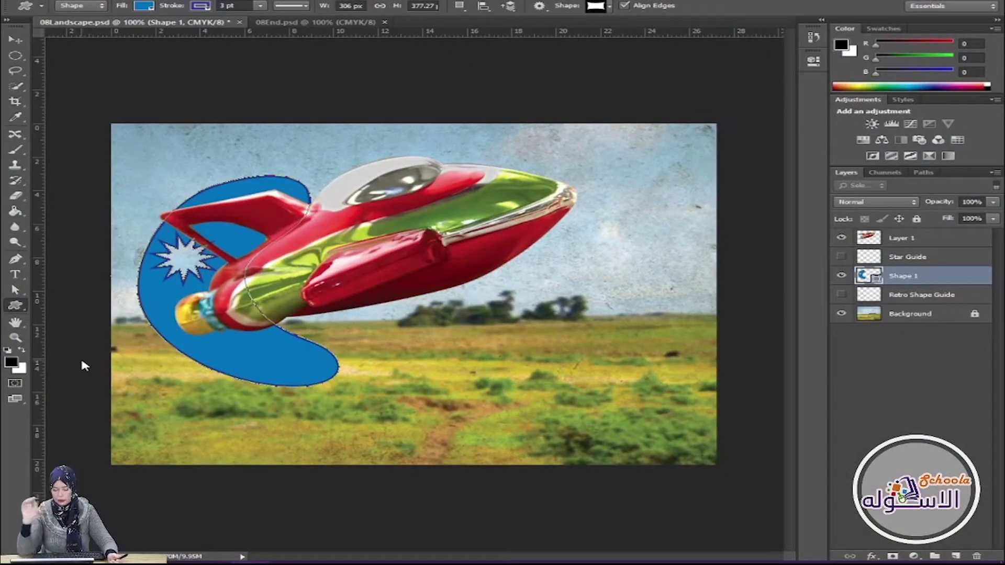
right_click(15, 306)
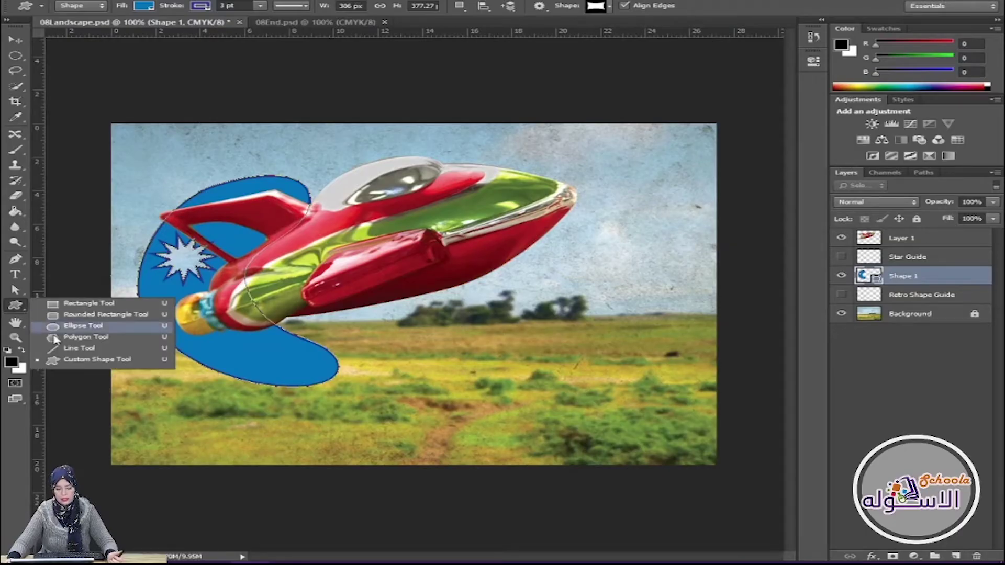
left_click(84, 361)
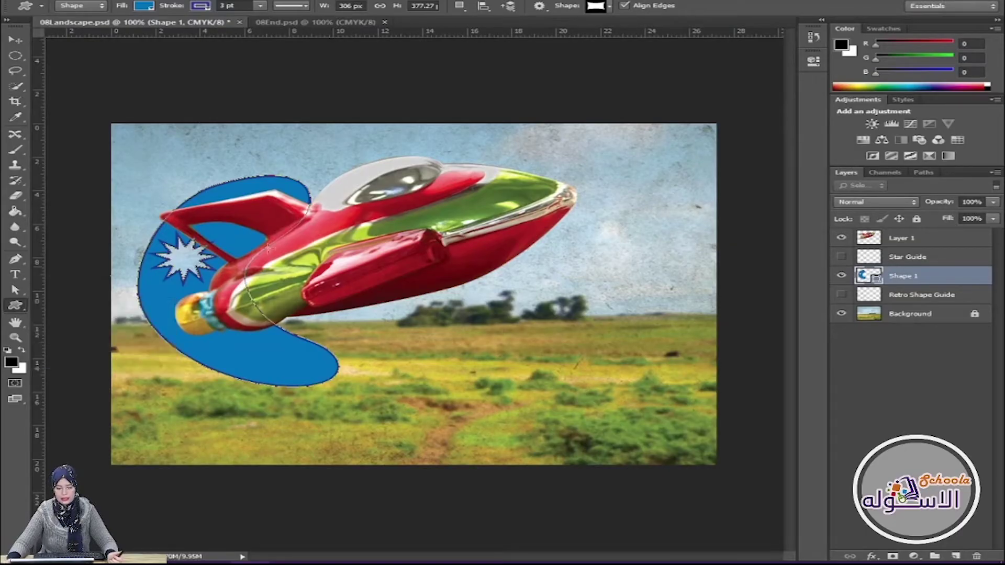
left_click(610, 7)
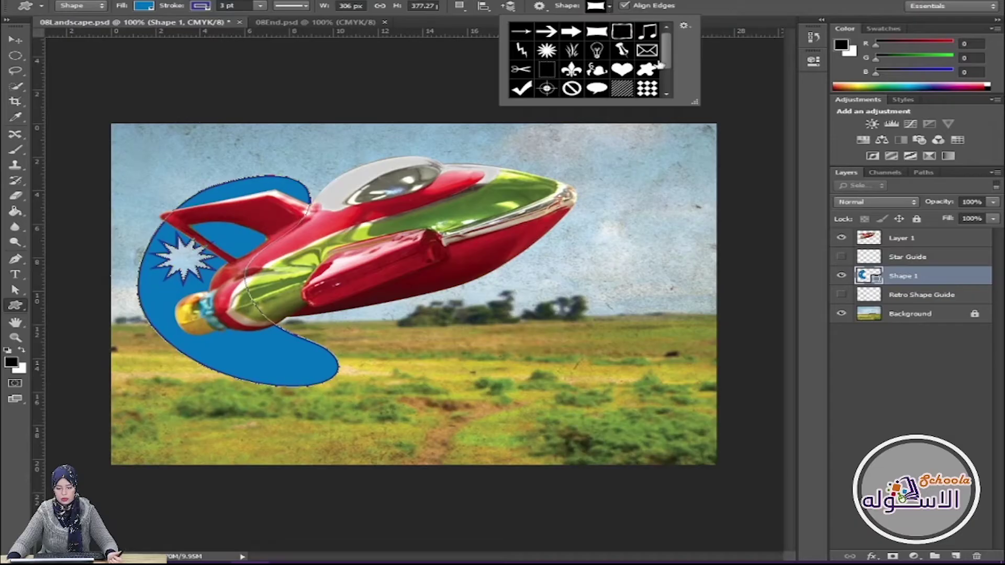
scroll(671, 66, "down", 2)
scroll(671, 67, "up", 2)
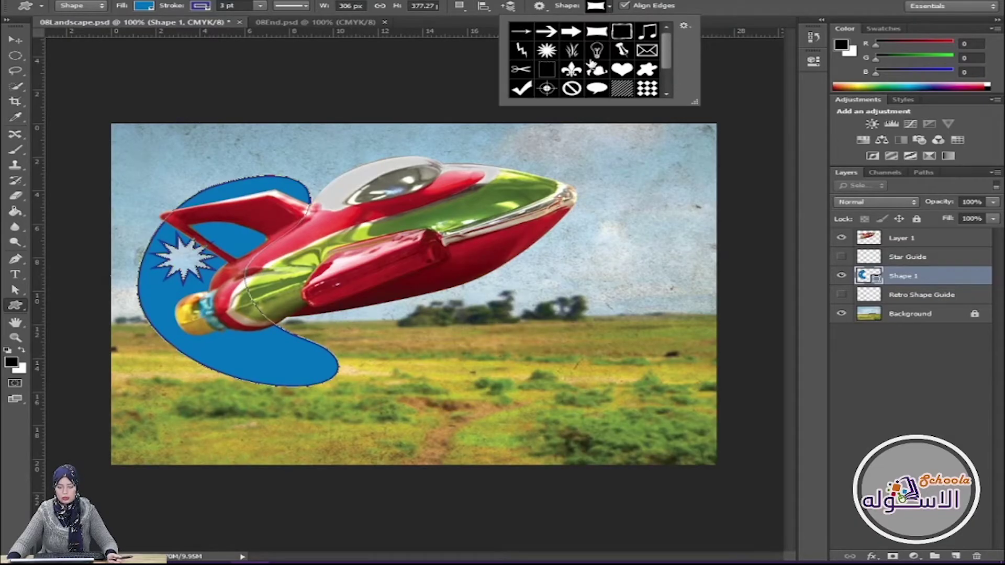
left_click(571, 51)
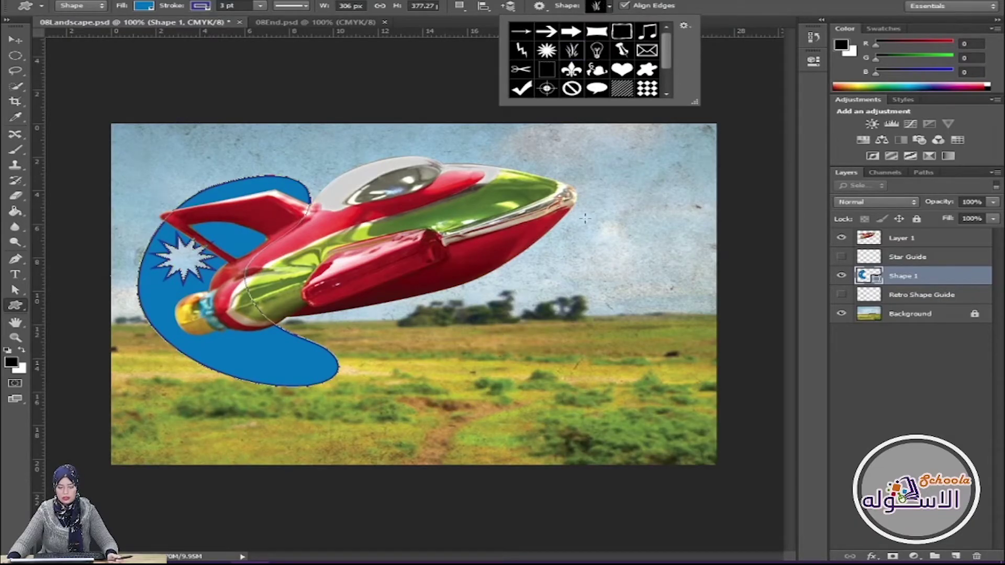
Try a green fill and yellow stroke on the curved blue shape, then undo both colour changes.
left_click(144, 6)
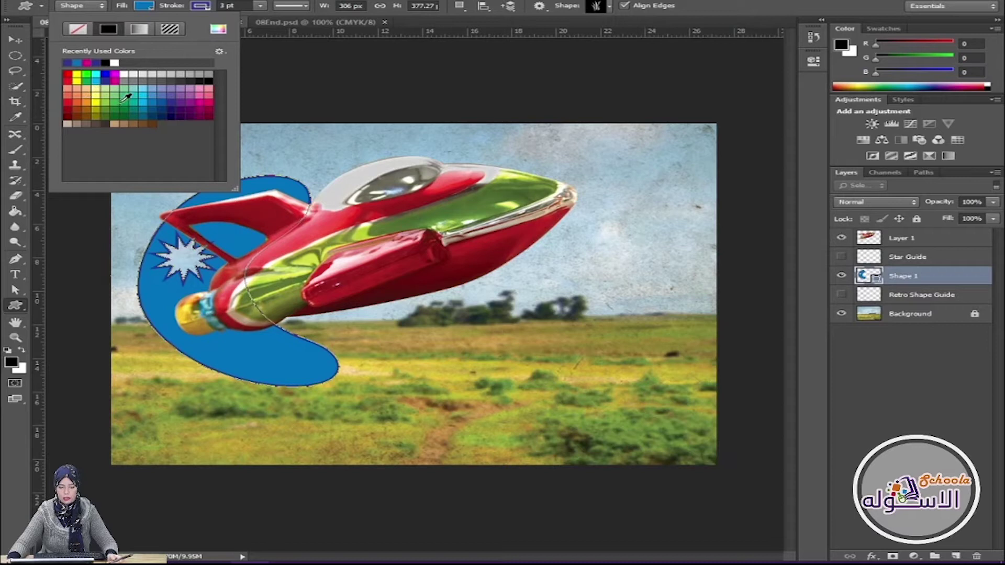
left_click(127, 97)
left_click(201, 7)
left_click(201, 6)
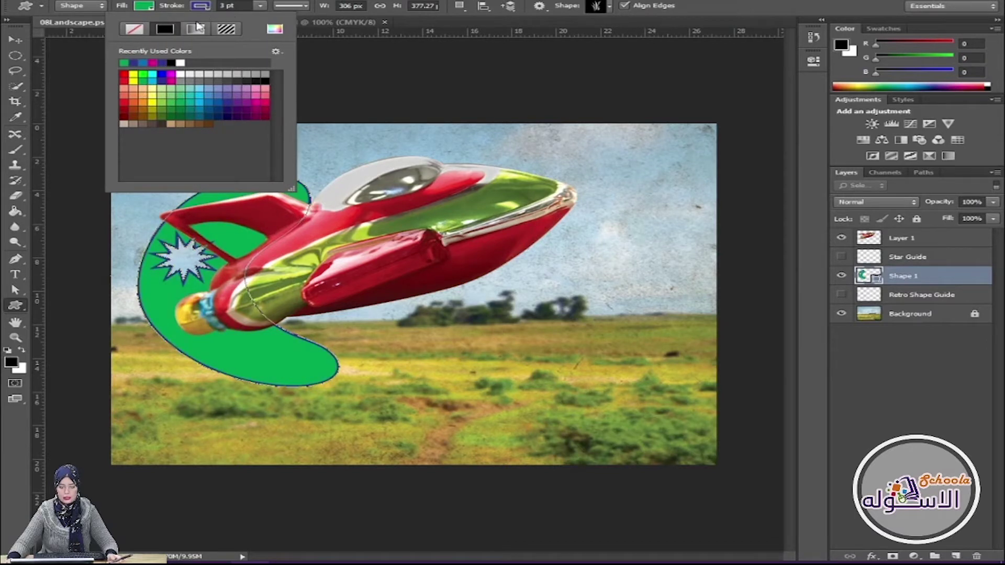
left_click(153, 96)
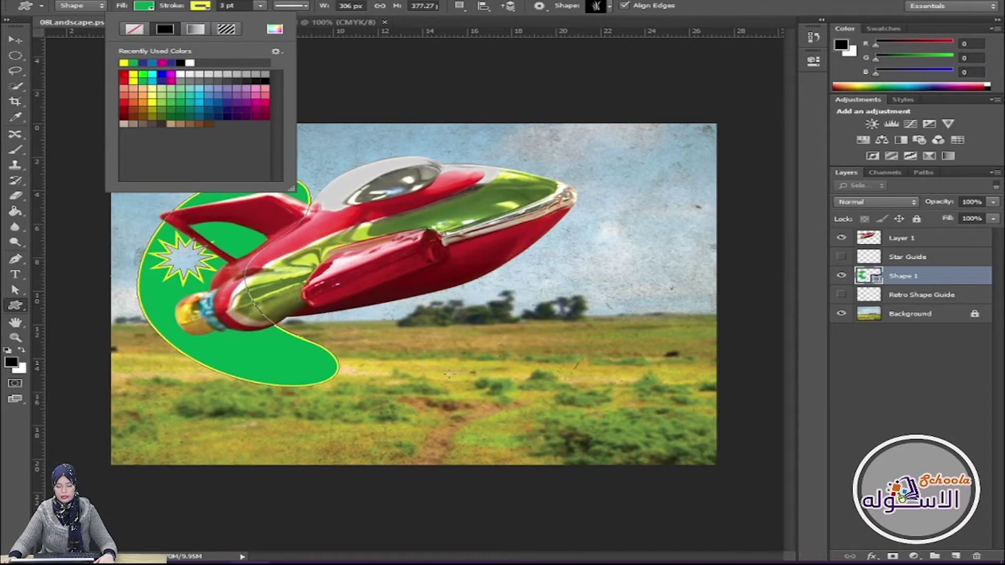
left_click(15, 39)
left_click(88, 95)
key("ctrl+z")
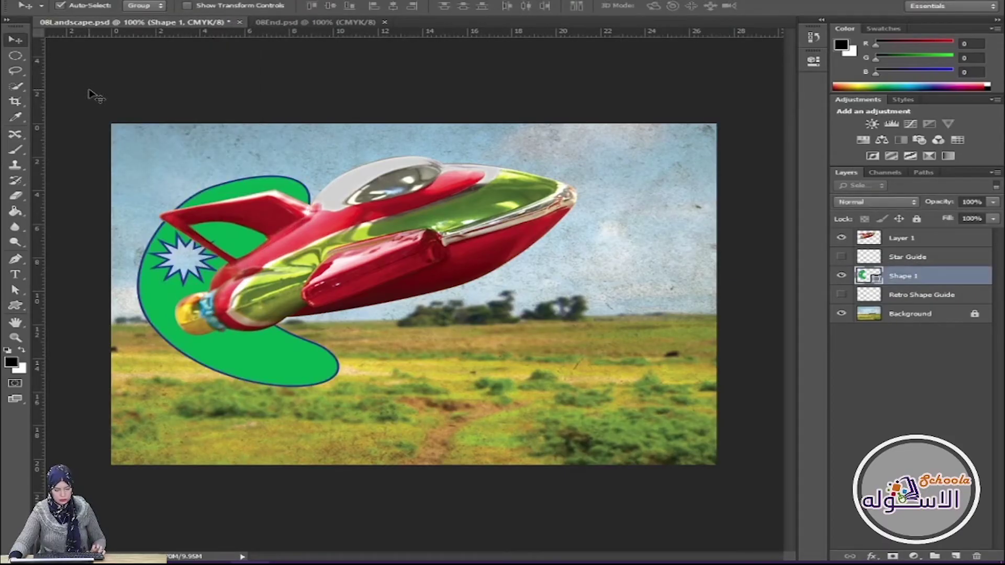
key("ctrl+alt+z")
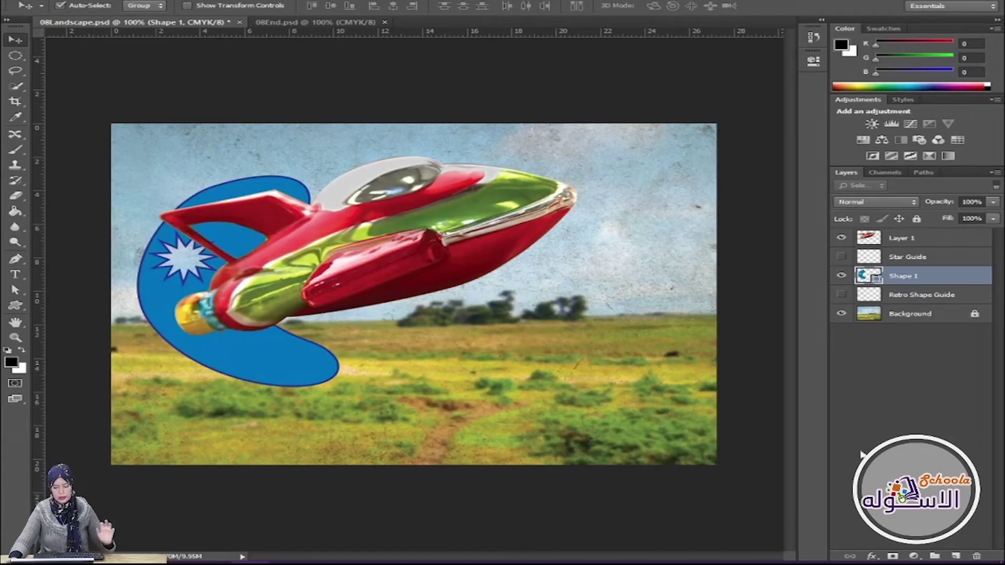
With the Background layer selected, set the Custom Shape tool to a green fill and a yellow stroke.
left_click(891, 315)
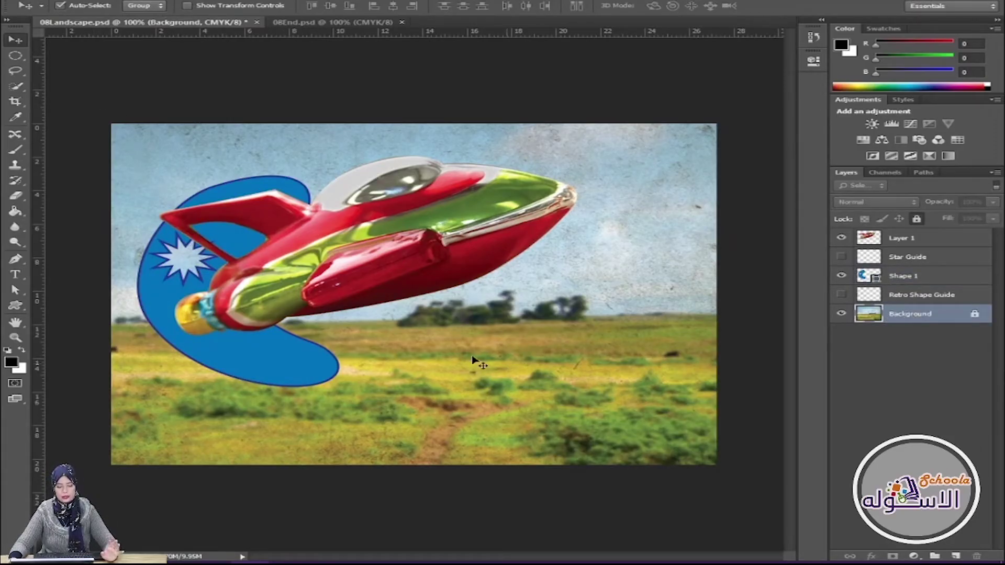
left_click(15, 306)
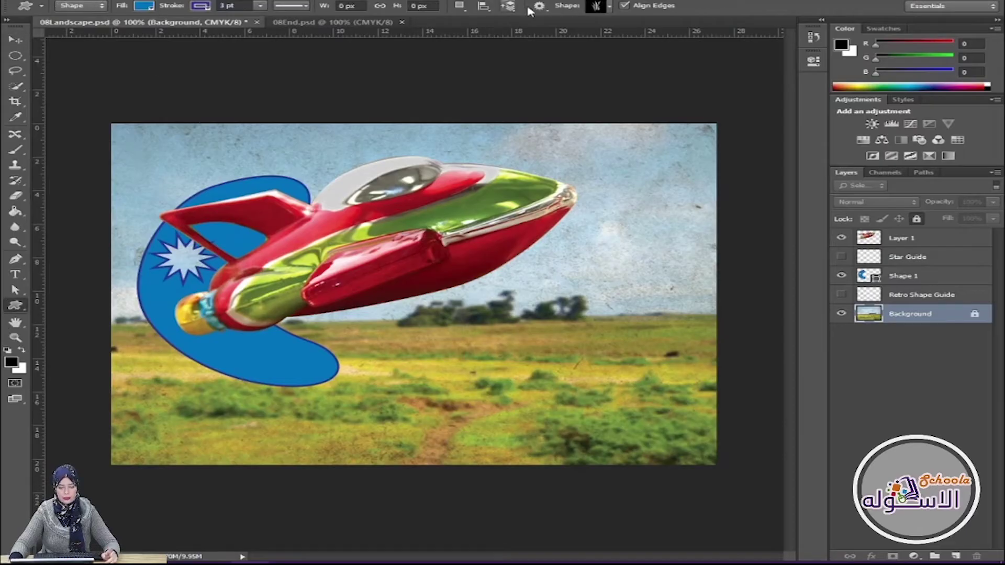
left_click(149, 7)
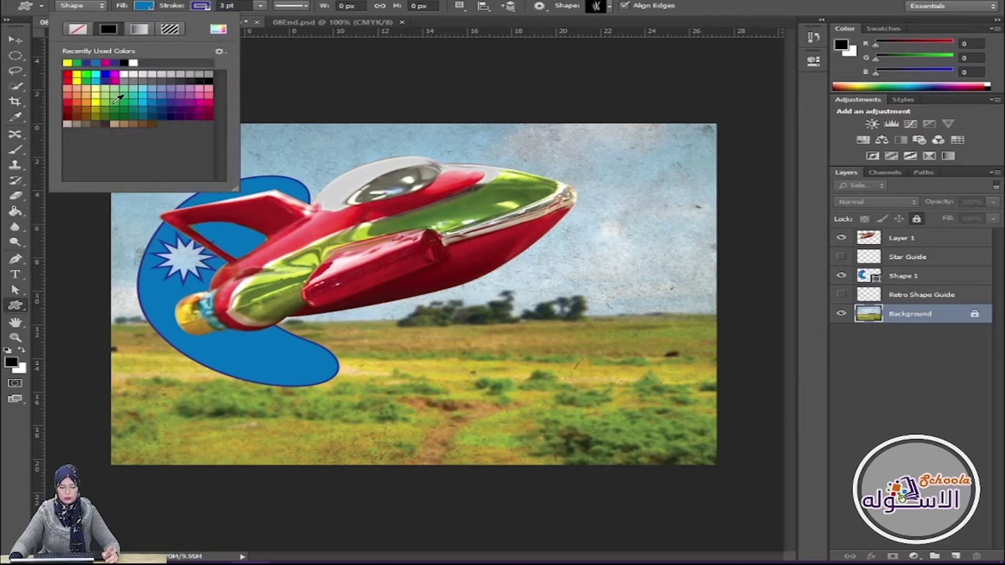
left_click(118, 97)
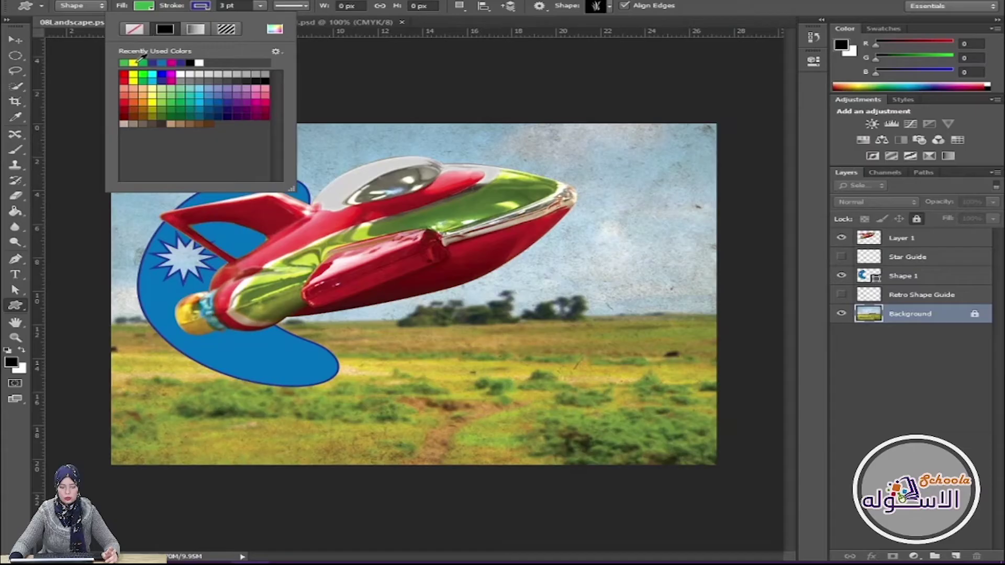
left_click(133, 63)
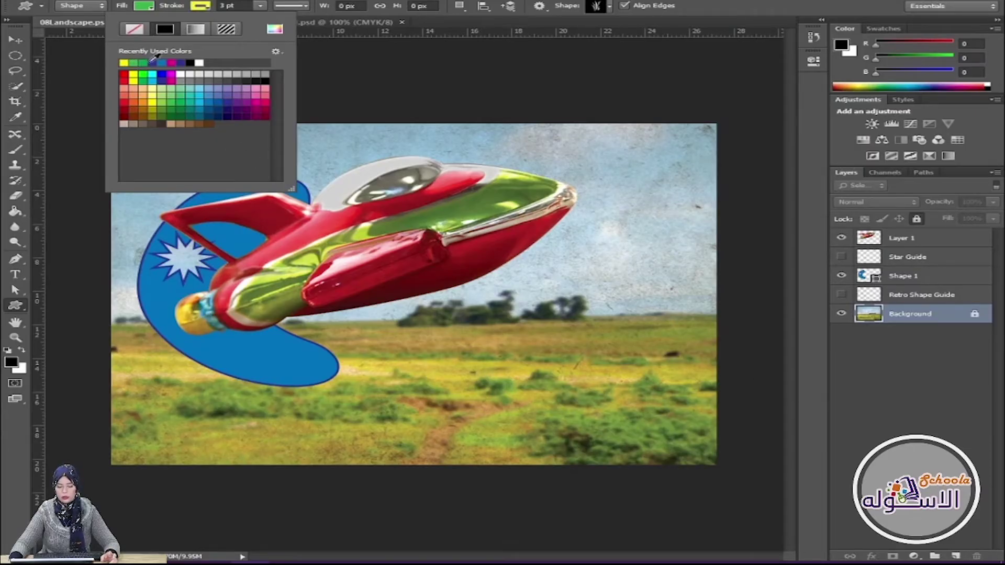
left_click(554, 349)
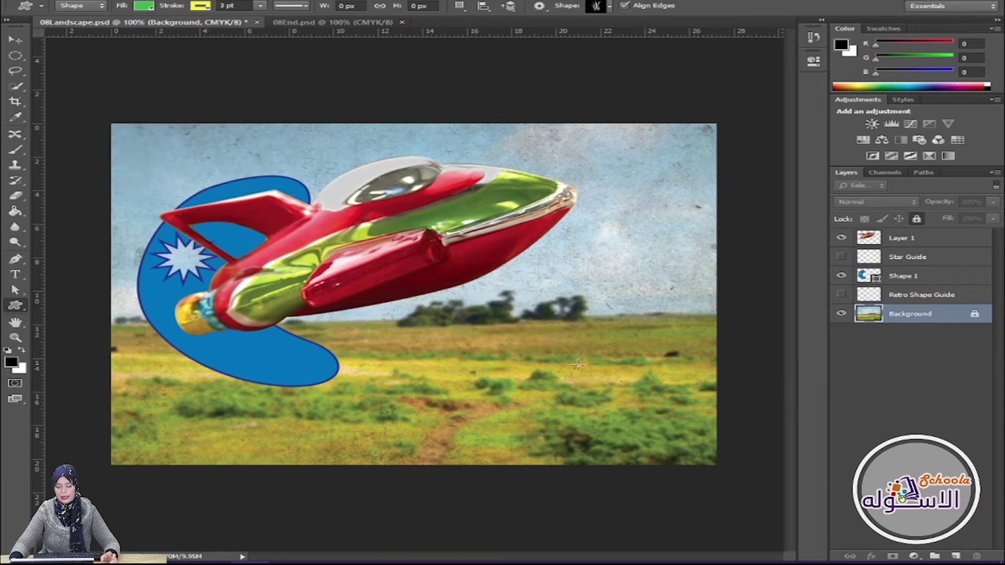
Draw six small grass tufts across the field, each on its own shape layer.
left_click_drag(576, 361, 555, 330)
left_click_drag(511, 438, 471, 390)
left_click_drag(662, 453, 617, 422)
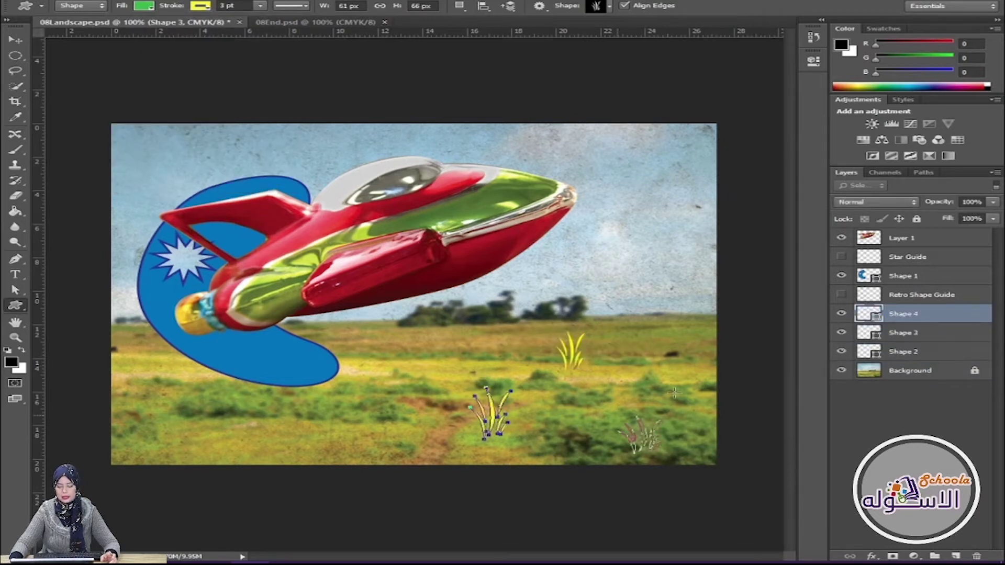
left_click_drag(677, 347, 652, 319)
left_click_drag(442, 369, 425, 348)
left_click_drag(384, 411, 411, 448)
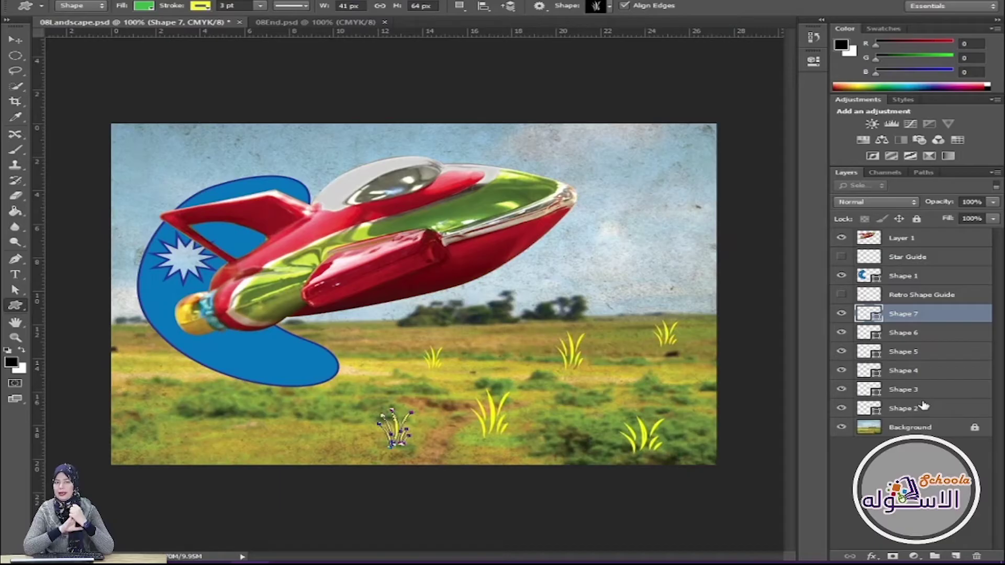
Undo the six separate grass shapes drawn on the field.
key("ctrl+z")
key("ctrl+alt+z")
key("ctrl+alt+z")
key("ctrl+alt+z")
key("ctrl+alt+z")
key("ctrl+alt+z")
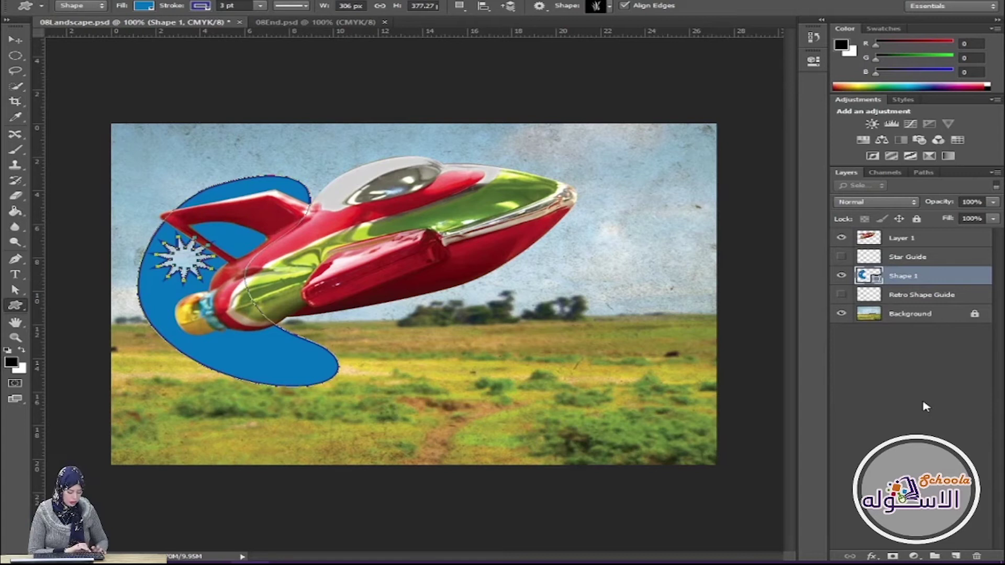
key("ctrl+shift+z")
key("ctrl+shift+z")
key("ctrl+shift+z")
key("ctrl+shift+z")
key("ctrl+shift+z")
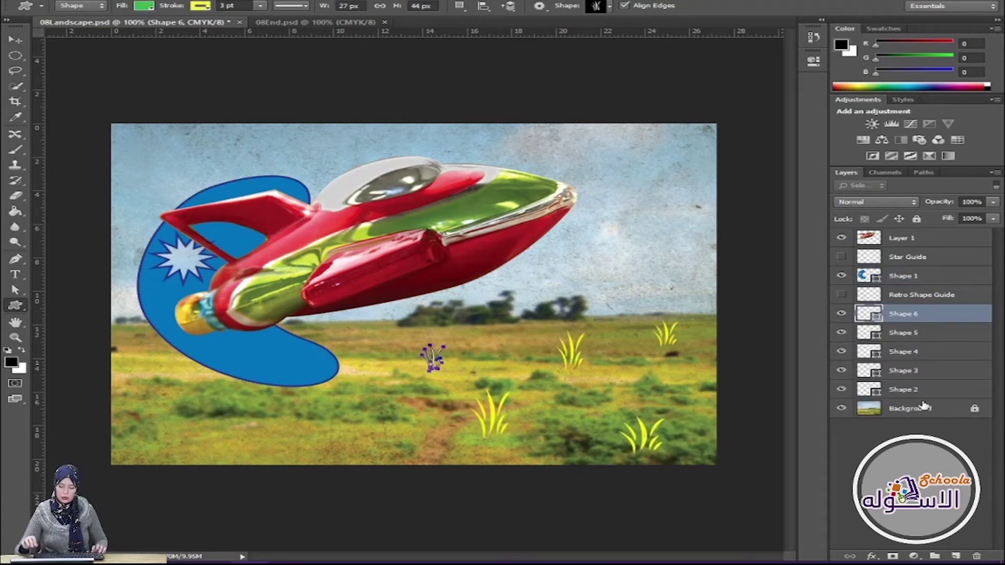
key("ctrl+alt+z")
key("ctrl+alt+z")
key("ctrl+alt+z")
key("ctrl+alt+z")
key("ctrl+alt+z")
Try drawing a large grass tuft and filling the curved blue shape with green, undoing each change.
left_click_drag(568, 334, 654, 418)
key("ctrl+alt+z")
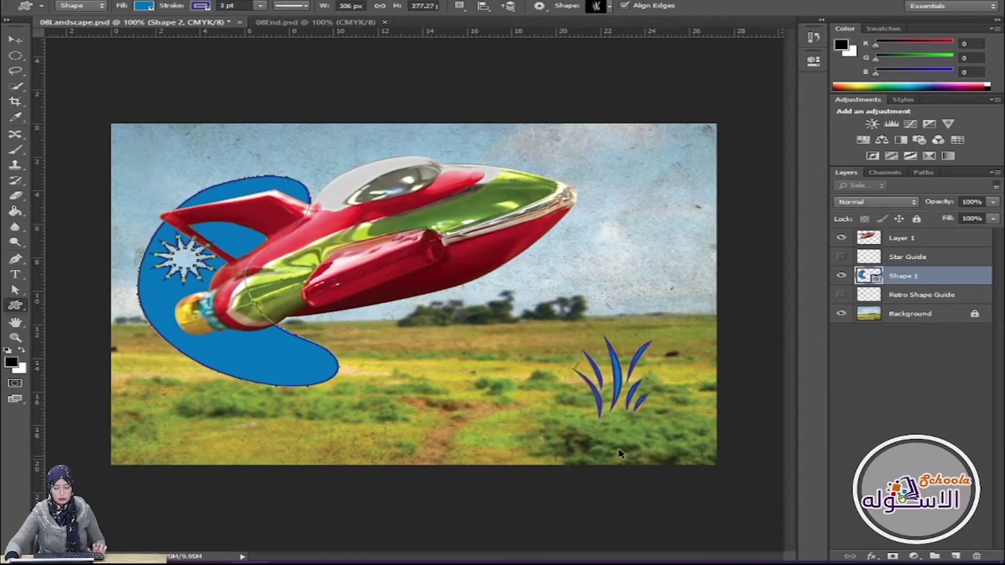
left_click(144, 6)
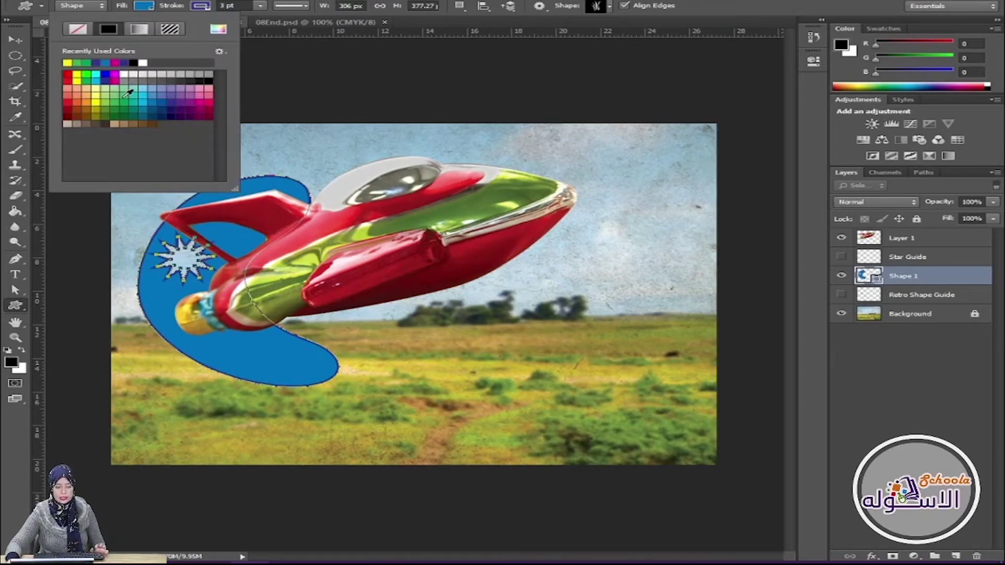
left_click(129, 87)
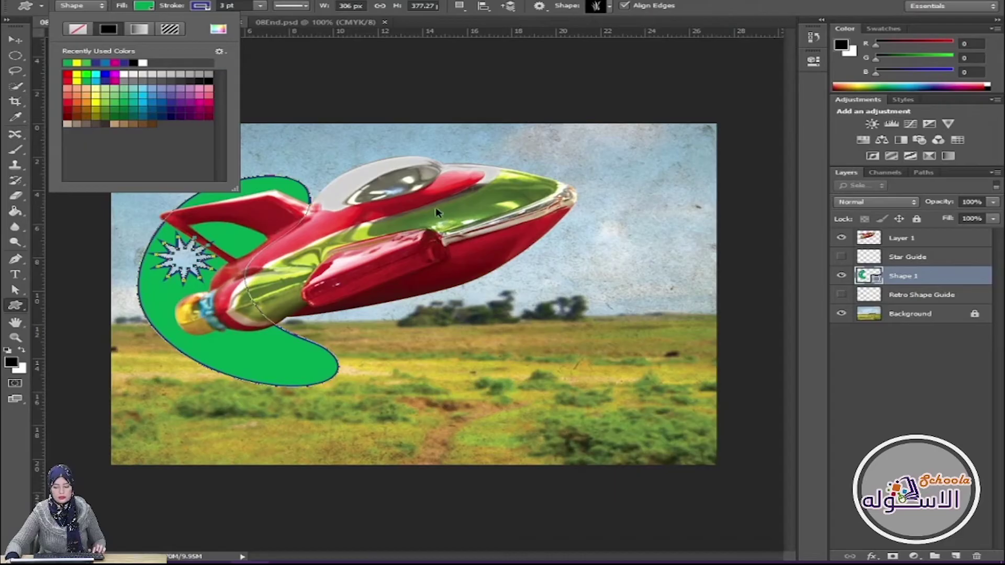
left_click(15, 40)
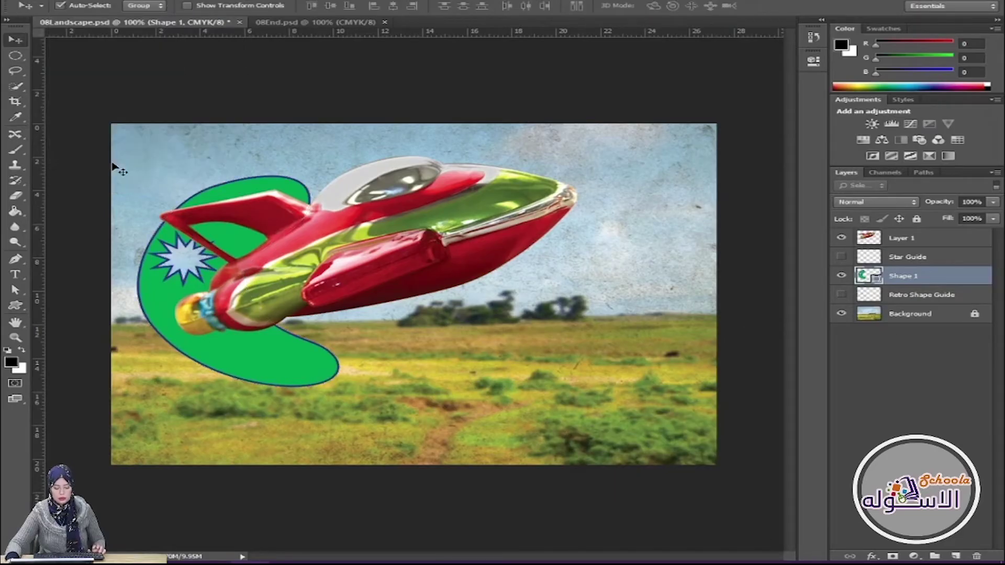
key("ctrl+z")
Draw a grass tuft about 98 by 129 px on a new layer above Background, and add four more tufts to that same layer.
left_click(895, 315)
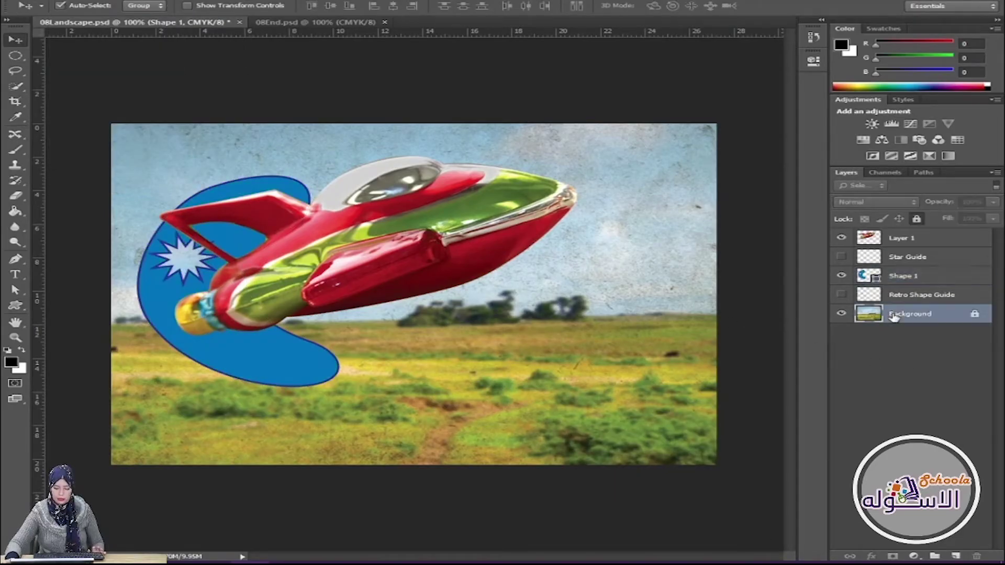
left_click(16, 306)
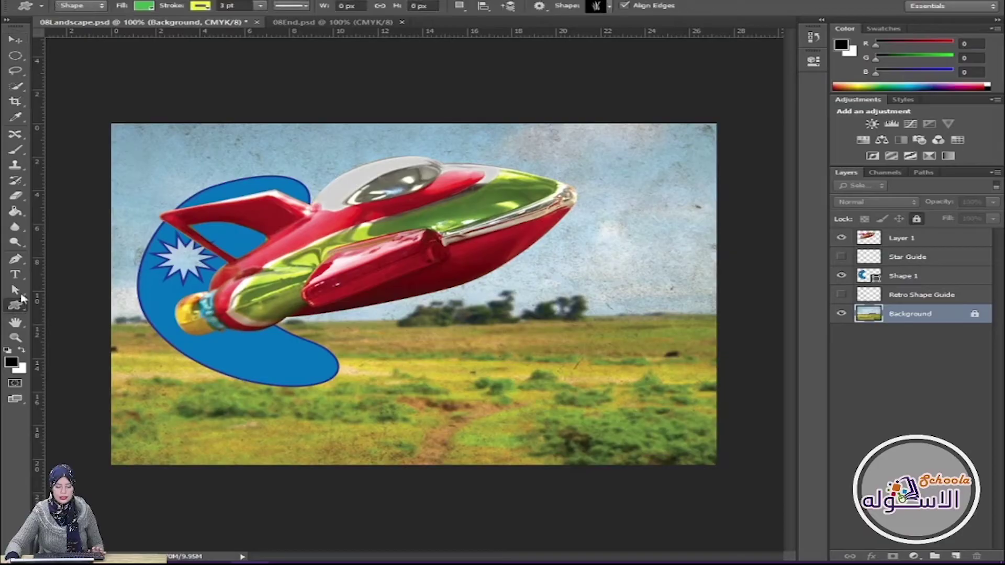
left_click_drag(629, 356, 706, 428)
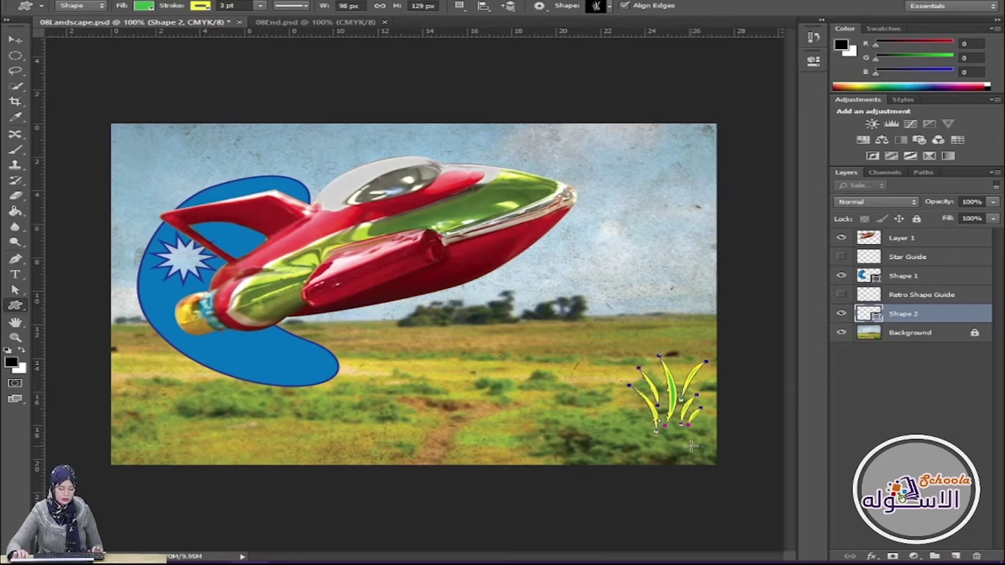
left_click_drag(554, 287, 619, 366)
left_click_drag(522, 388, 570, 444)
left_click_drag(417, 341, 470, 405)
left_click_drag(341, 412, 359, 431)
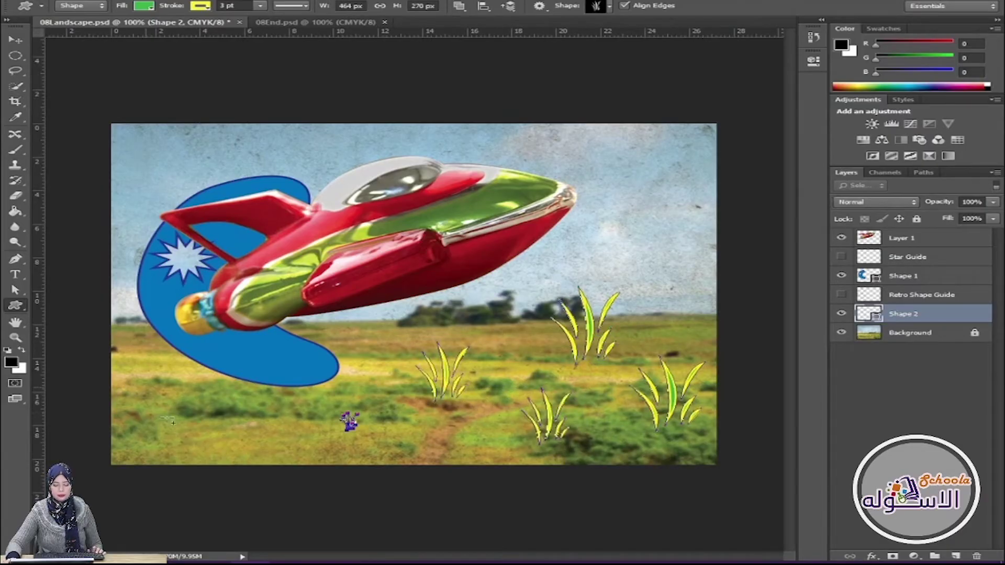
Add more small grass tufts across the left and middle of the field, within the same shape layer.
mouse_move(148, 388)
left_mouse_down()
mouse_move(181, 425)
mouse_move(260, 451)
left_mouse_up()
left_click_drag(293, 408, 316, 431)
left_click_drag(361, 318, 393, 352)
left_click_drag(480, 402, 511, 444)
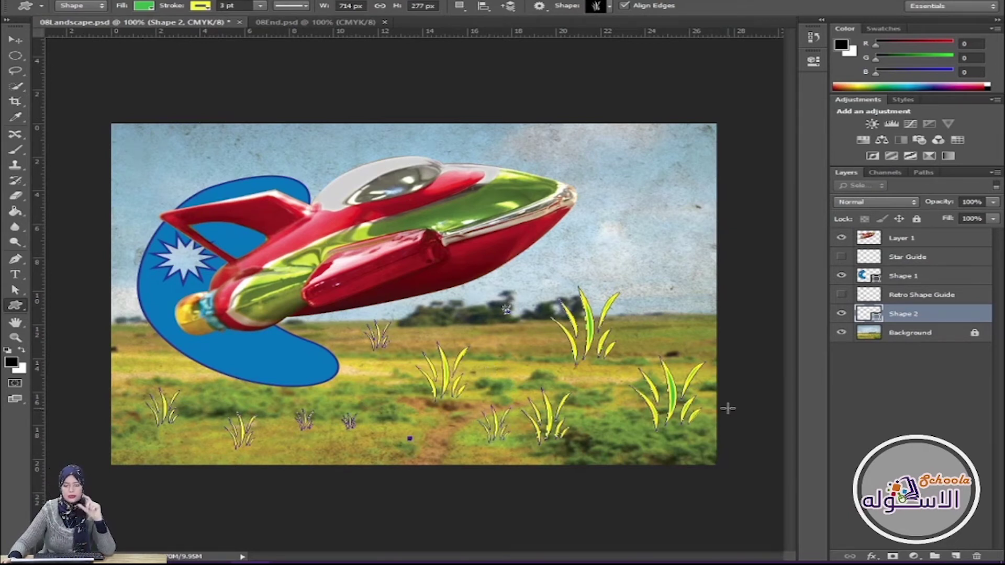
Rename the layer holding the grass tufts as Grass.
double_click(913, 314)
type("Grass")
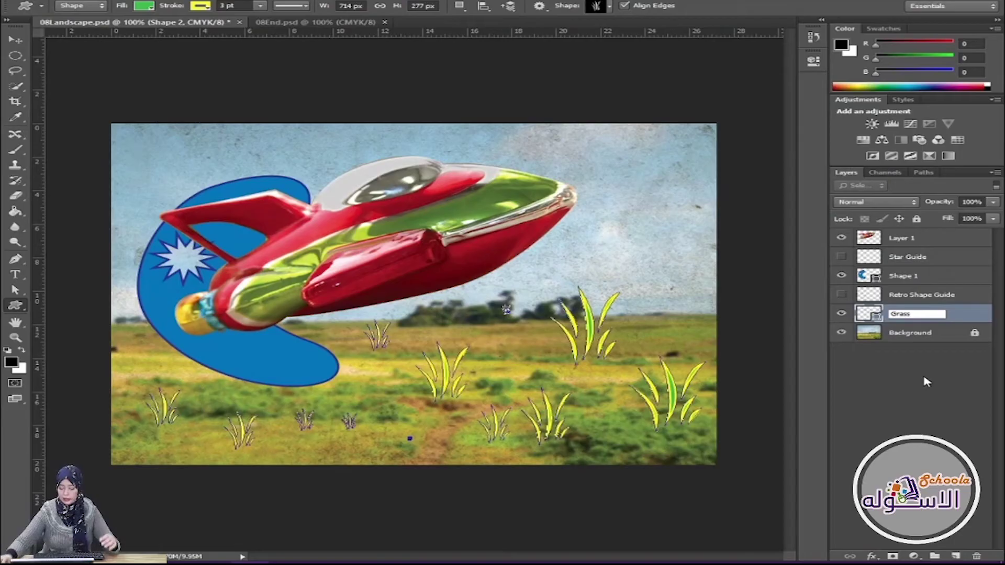
key("Return")
key("v")
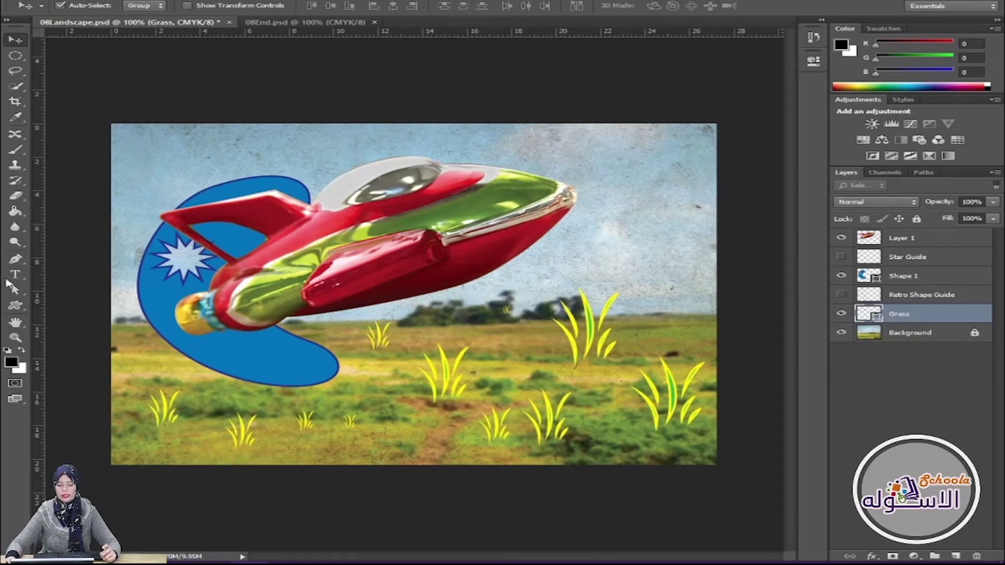
Set the Custom Shape tool to Pixels mode and add a new layer named Pattern directly above Background.
left_click(15, 305)
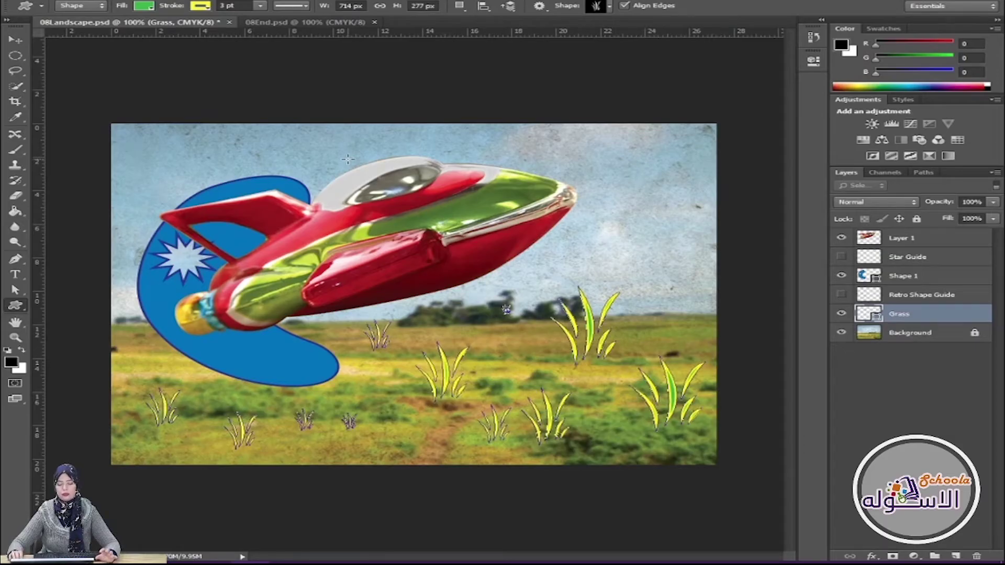
left_click(84, 6)
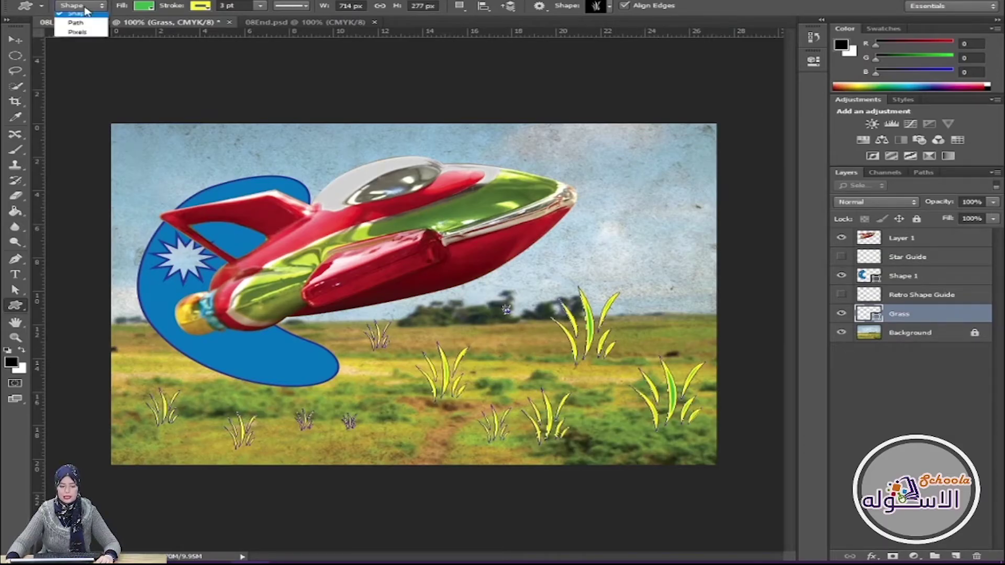
left_click(97, 38)
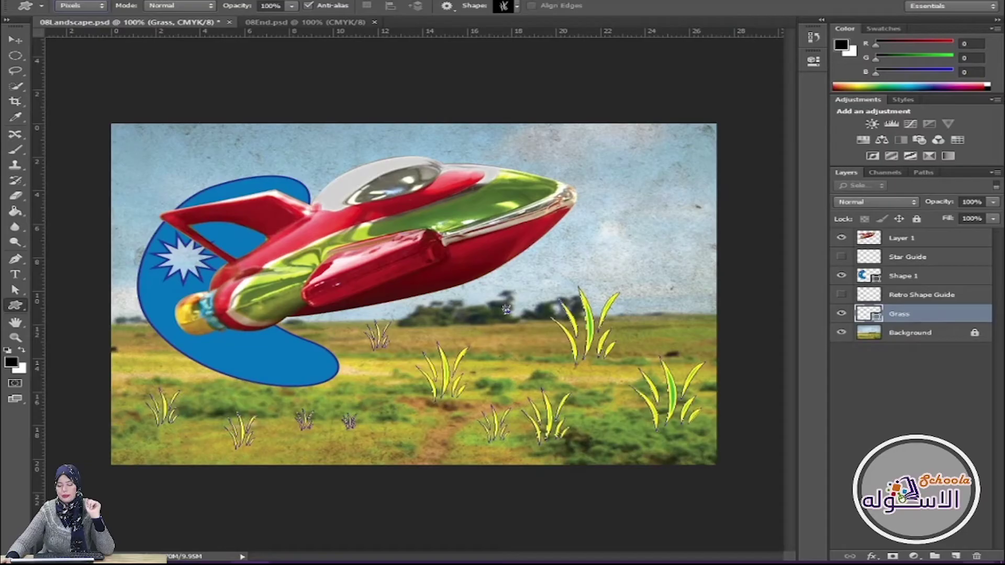
left_click(898, 338)
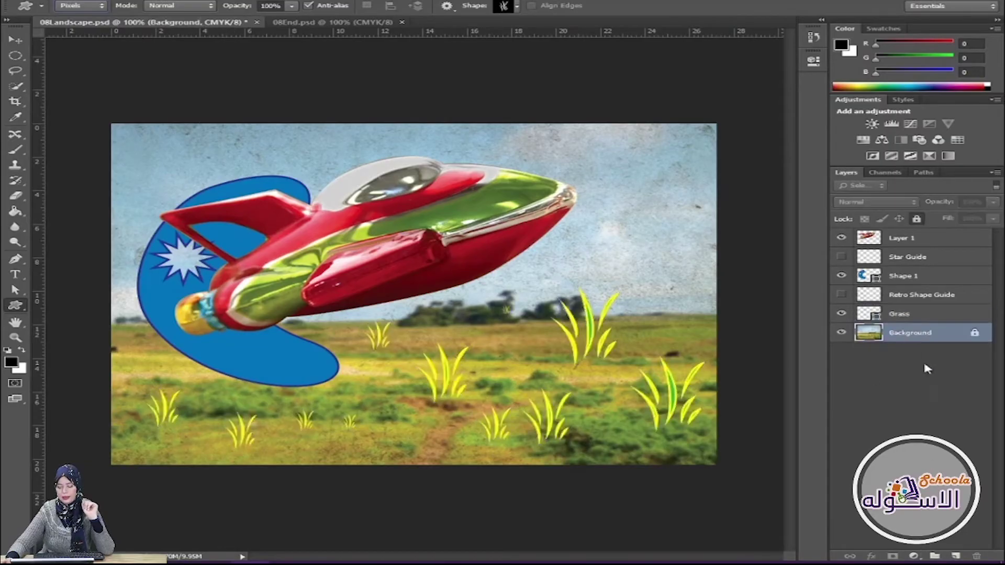
left_click(955, 555)
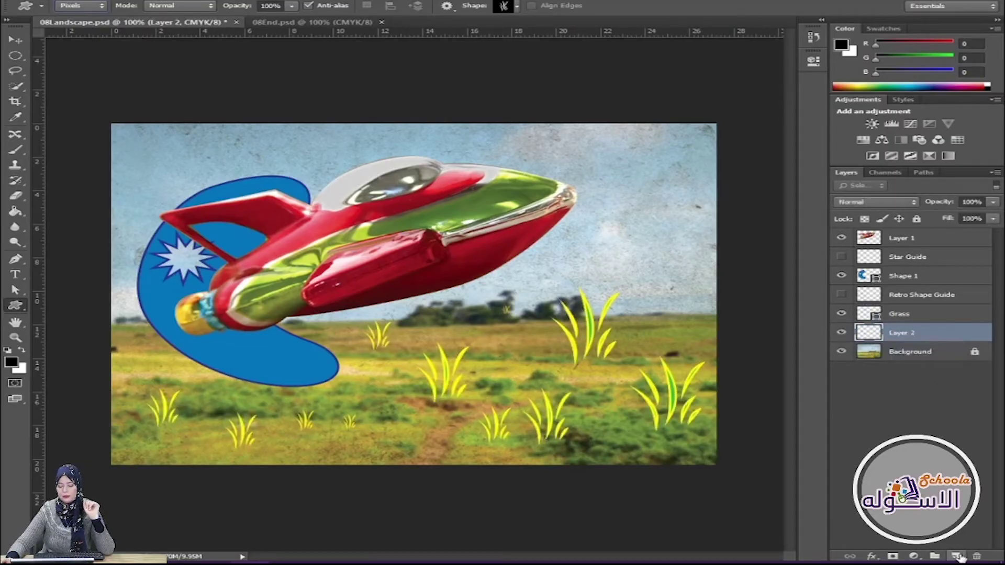
double_click(900, 334)
type("Pattern")
key("Return")
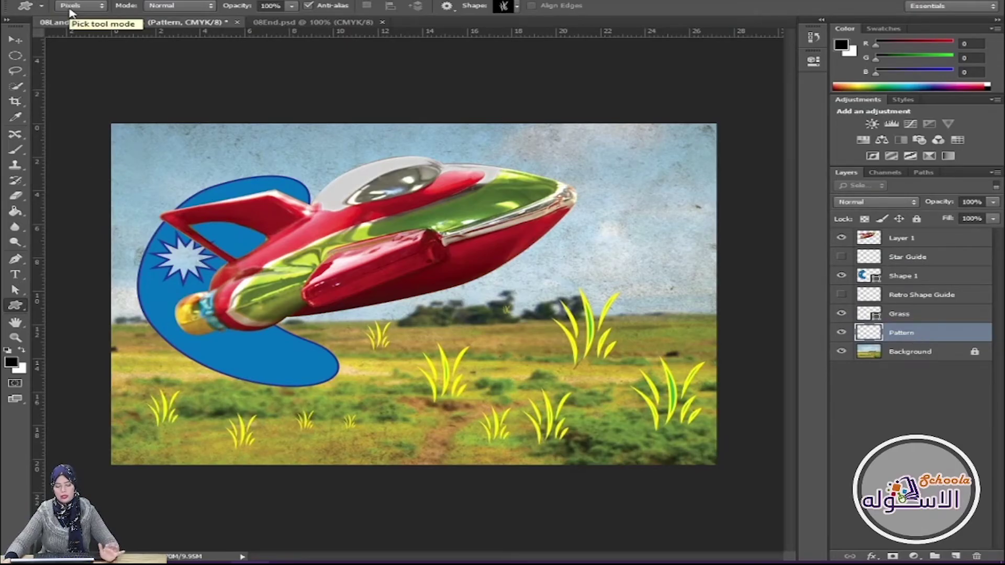
Set the foreground colour to off-white fbf9f9 and choose the diamond-grid tile as the custom shape.
left_click(11, 362)
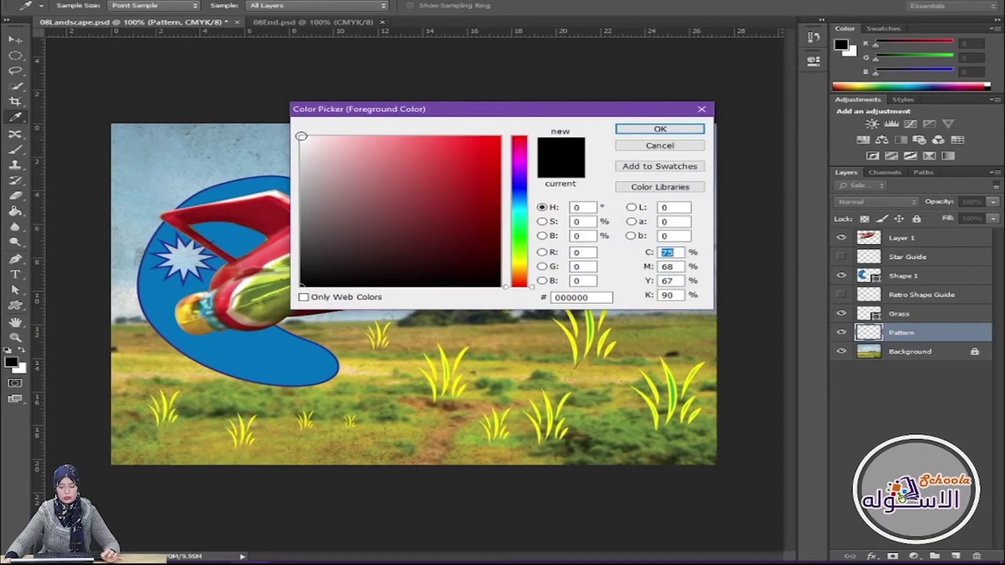
left_click(302, 138)
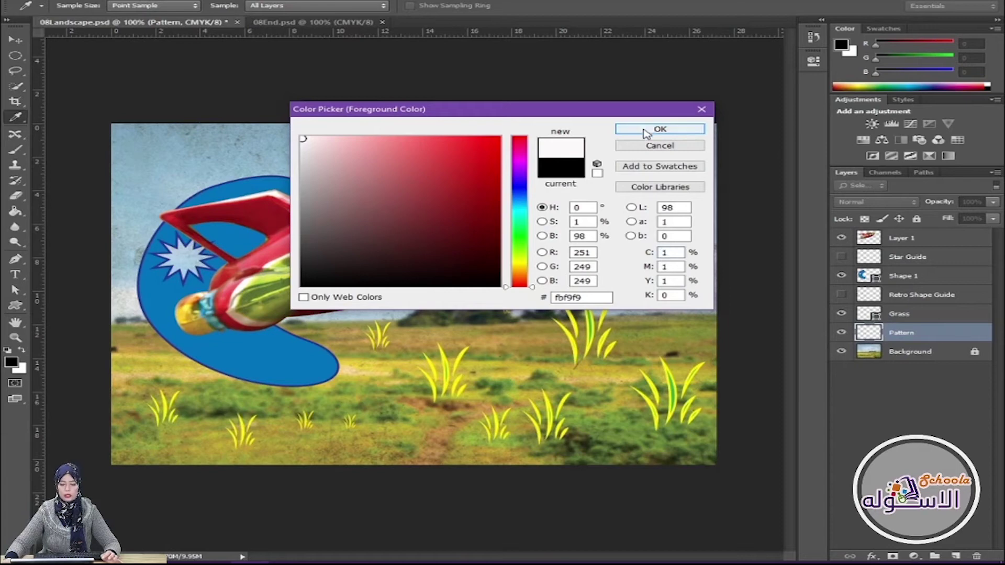
left_click(647, 134)
left_click(518, 7)
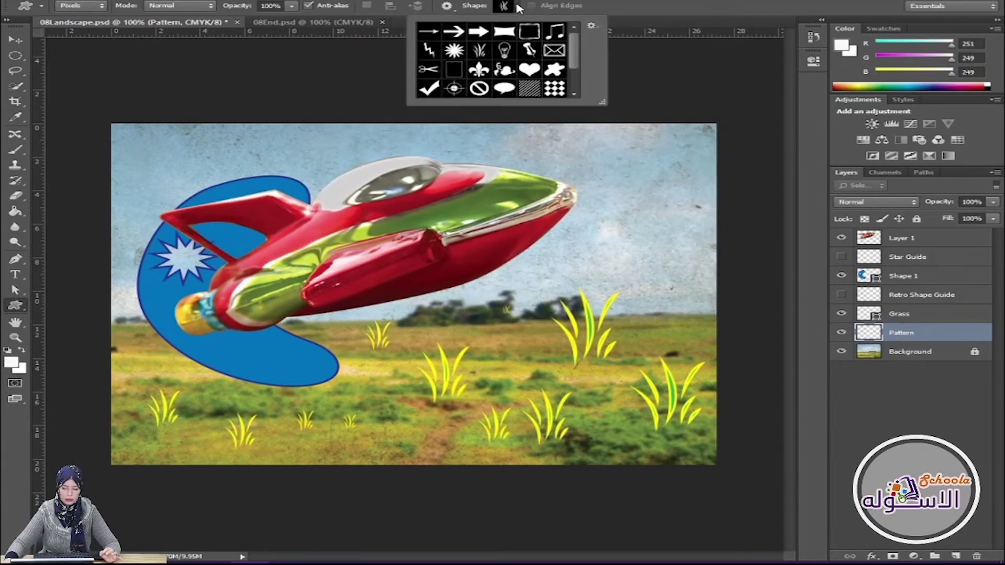
left_click(554, 90)
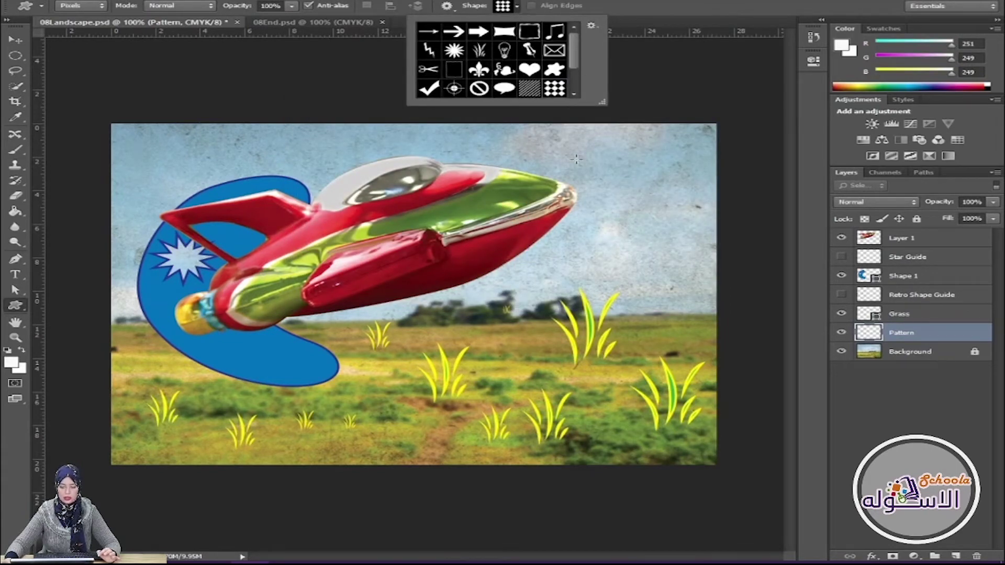
left_click(619, 33)
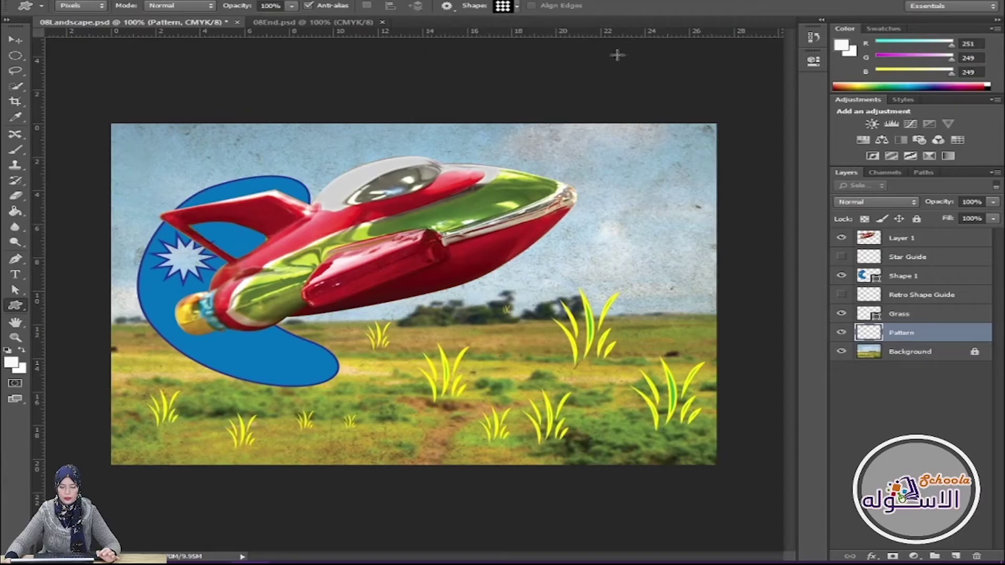
Draw seven diamond-grid patches of varying sizes on the Pattern layer, scattered across the sky and the field.
left_click_drag(635, 206, 691, 272)
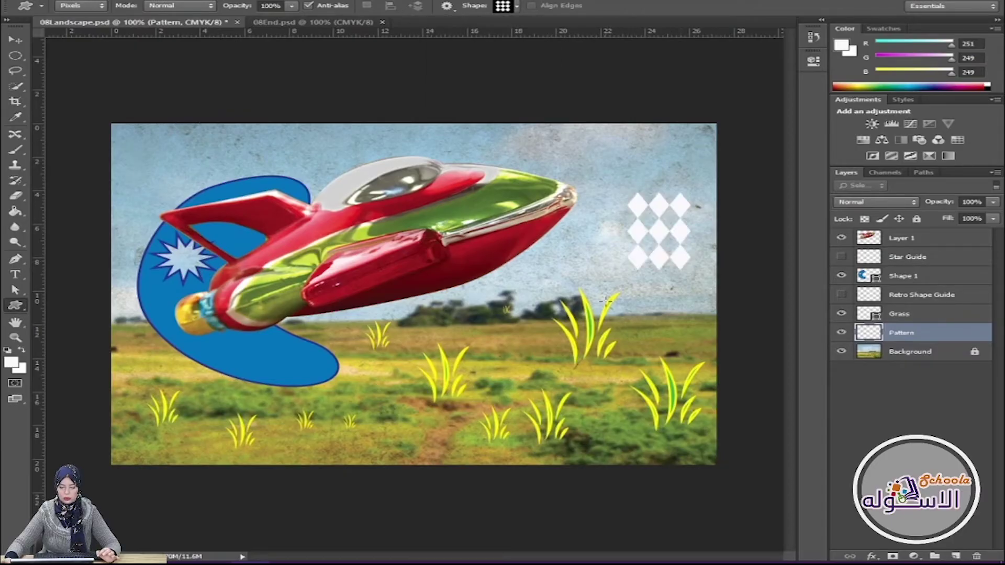
left_click_drag(481, 296, 563, 361)
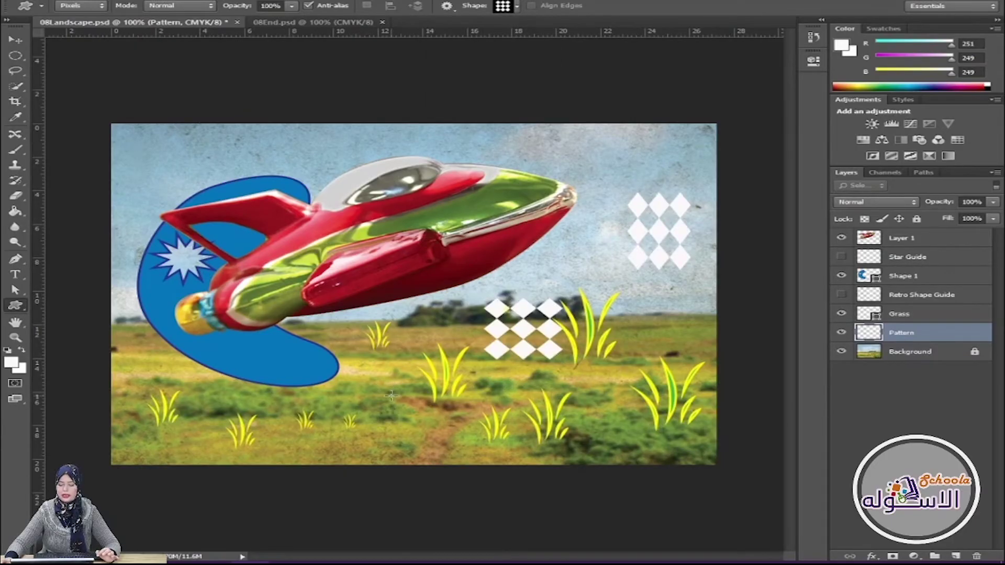
left_click_drag(378, 391, 442, 436)
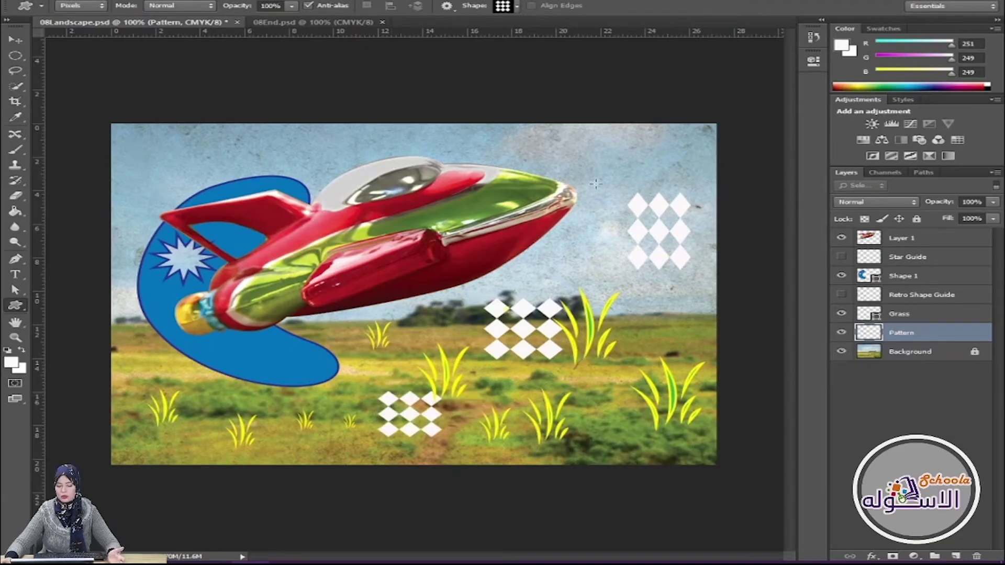
left_click_drag(611, 142, 553, 173)
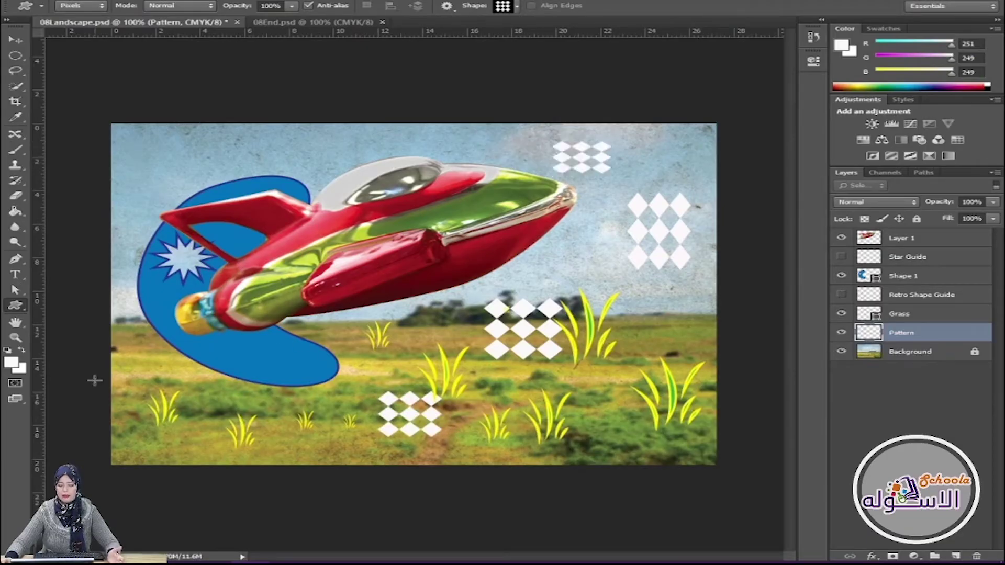
left_click_drag(133, 384, 191, 344)
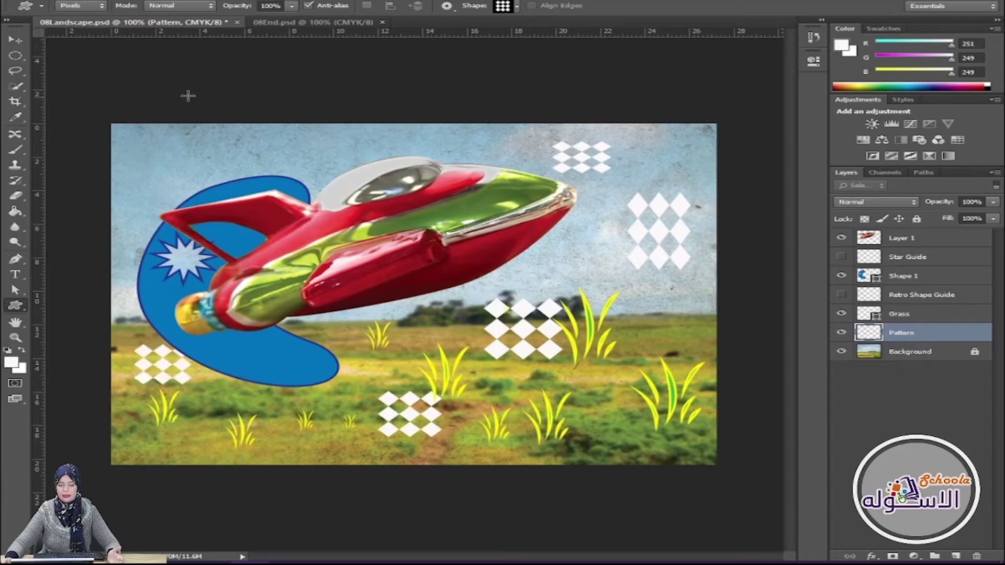
left_click_drag(202, 130, 235, 172)
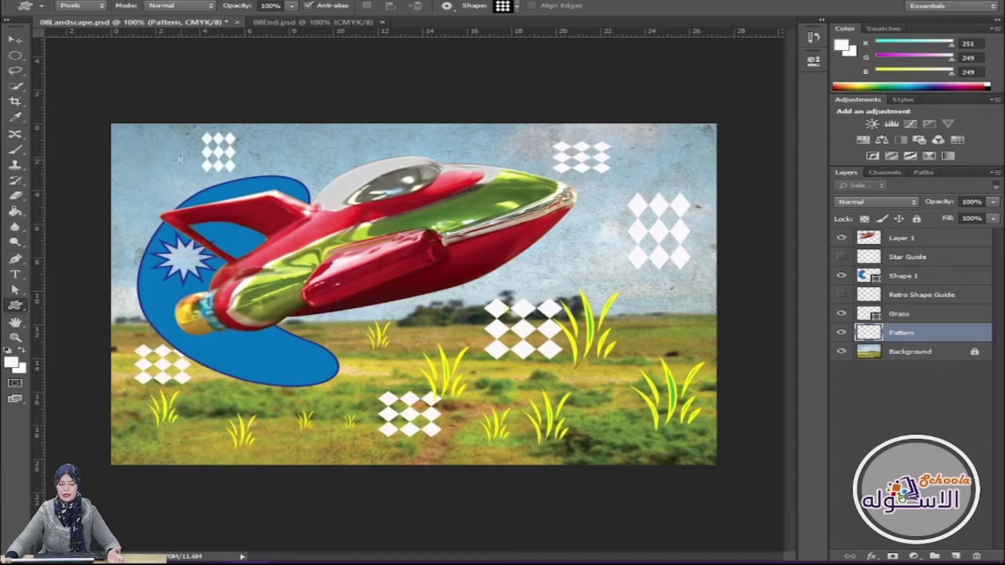
left_click_drag(130, 156, 162, 191)
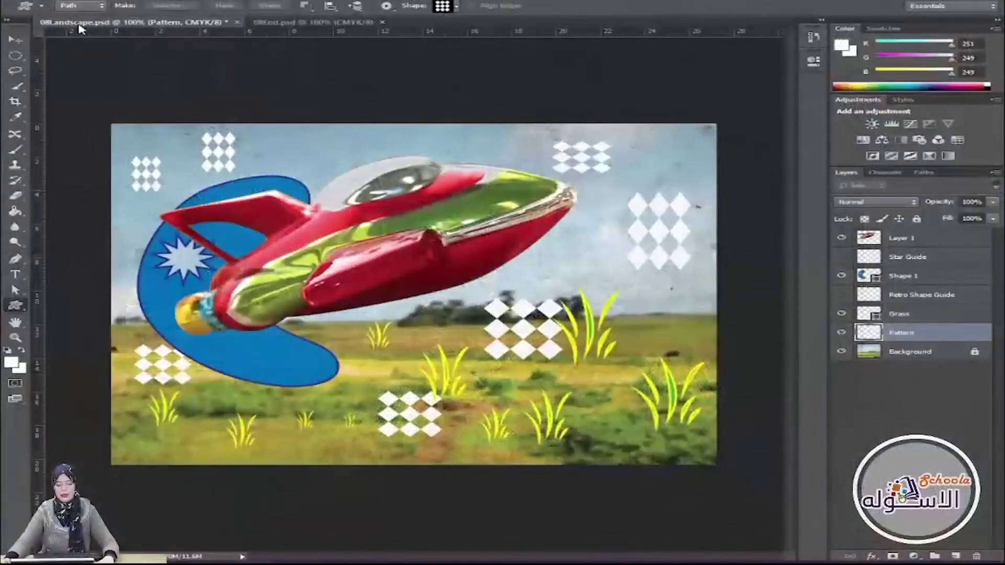
Draw a large heart as a custom shape path near the poster's right edge, across the horizon.
right_click(15, 305)
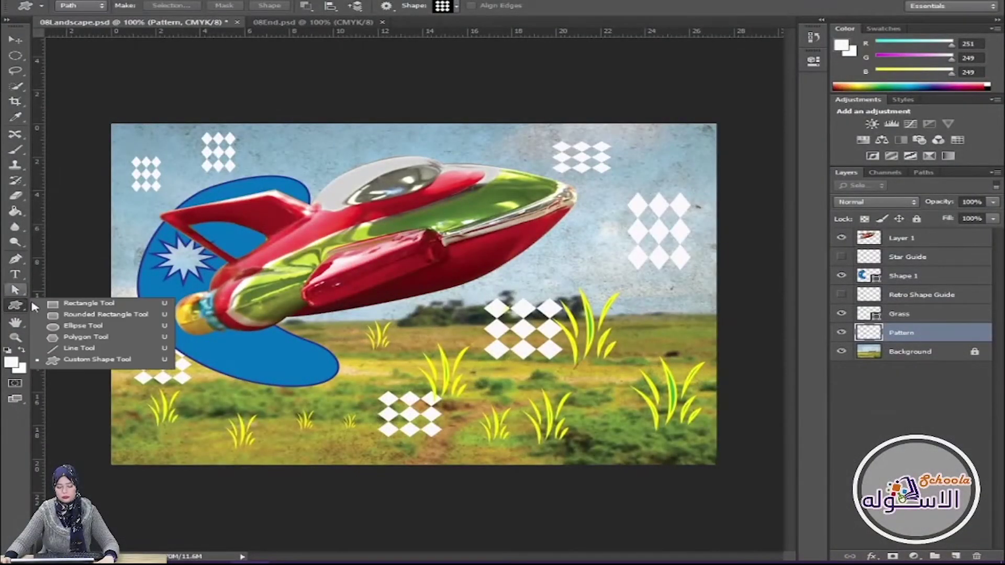
left_click(102, 361)
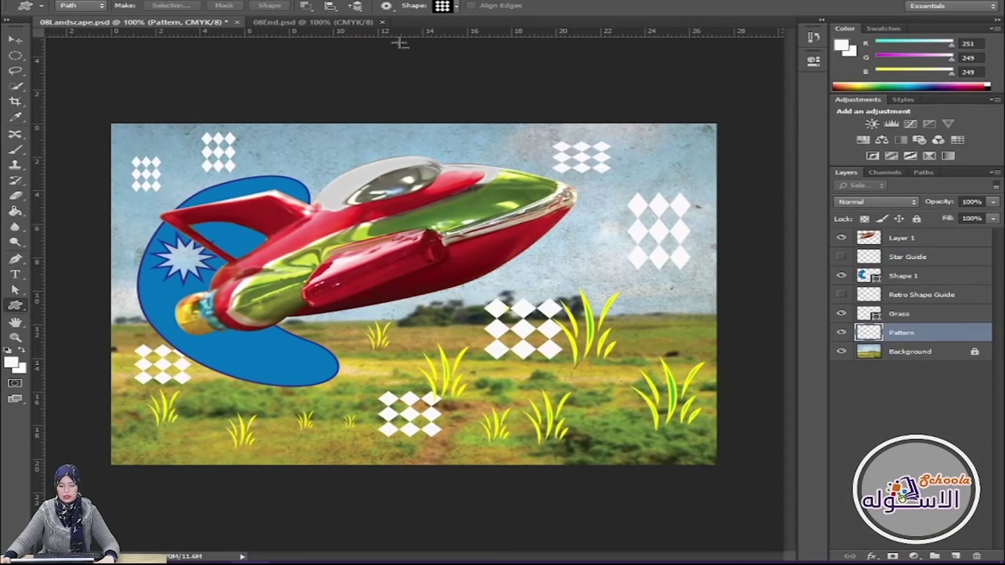
left_click(456, 6)
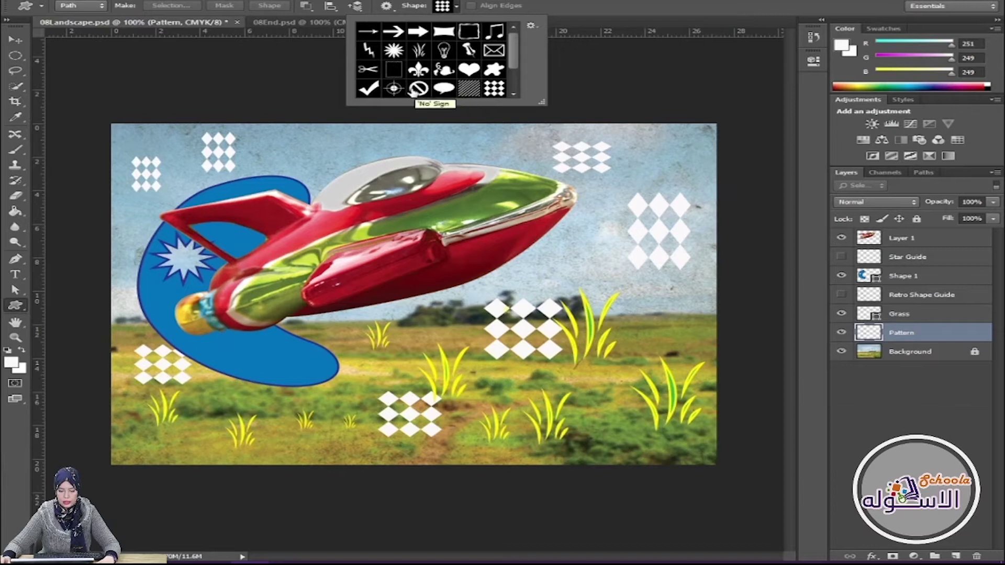
left_click(475, 76)
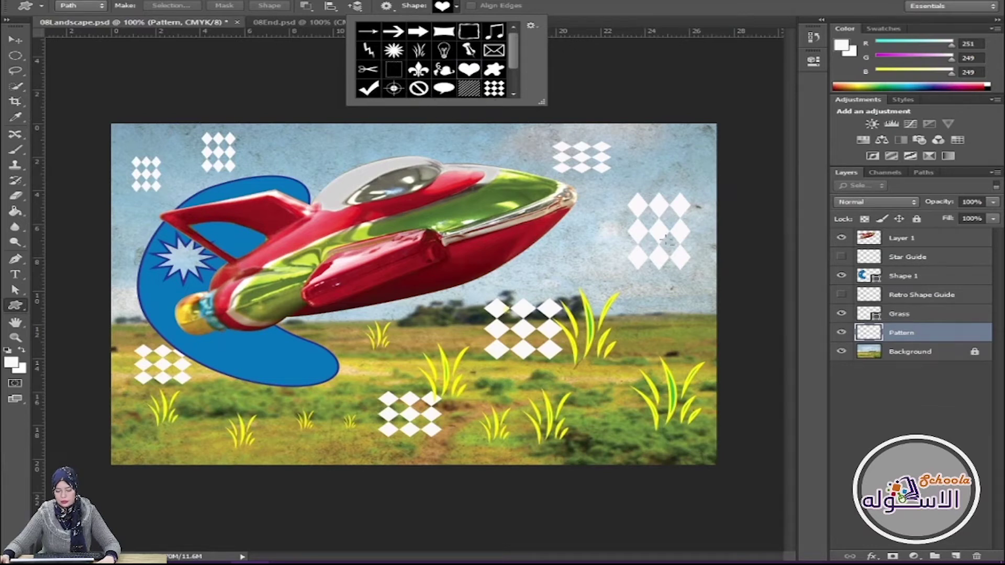
left_click_drag(585, 252, 714, 351)
Add the 90 pt text "Hi" along the heart path and slide it to the heart's lower right side.
key("t")
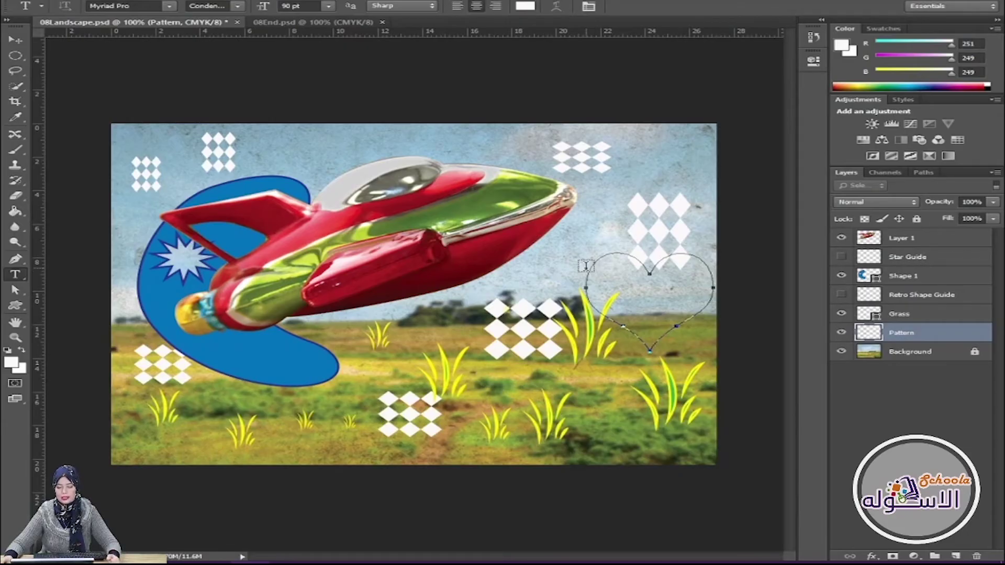
left_click(591, 269)
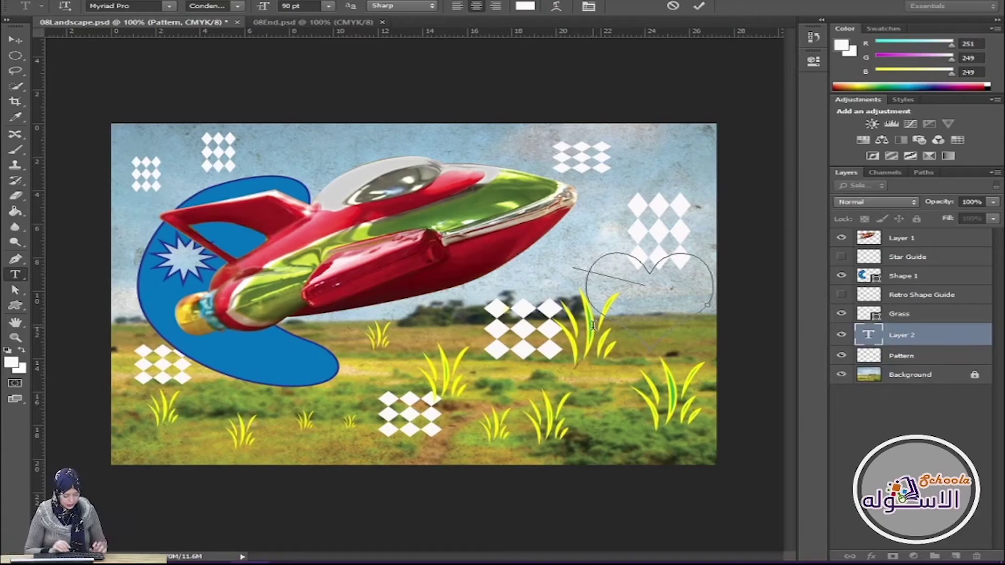
type("H")
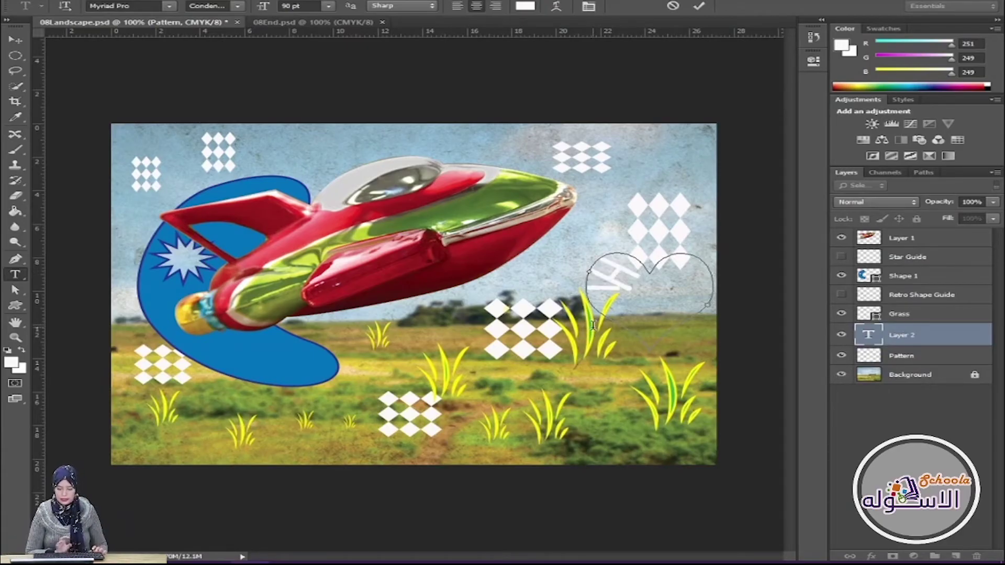
type("A")
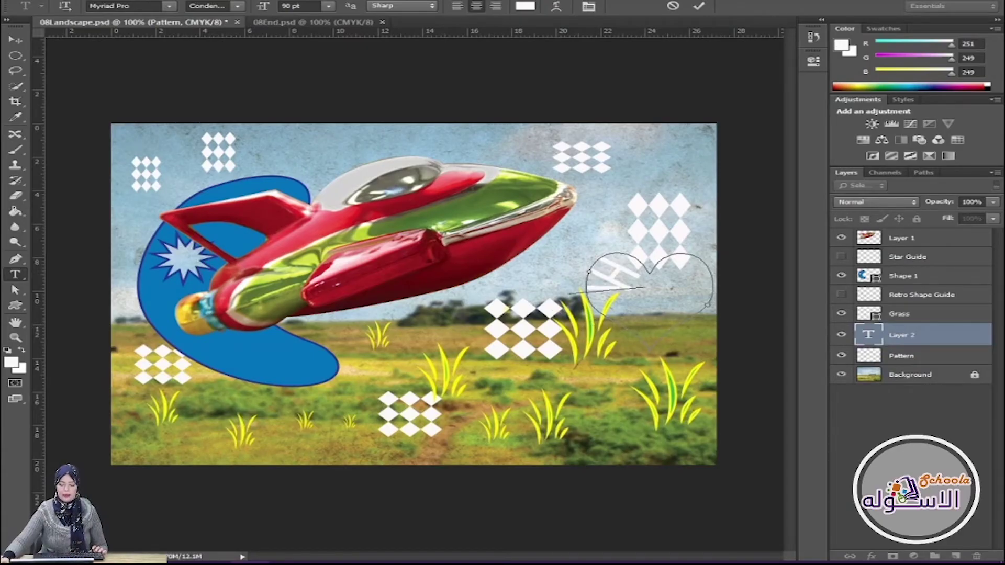
left_click(699, 5)
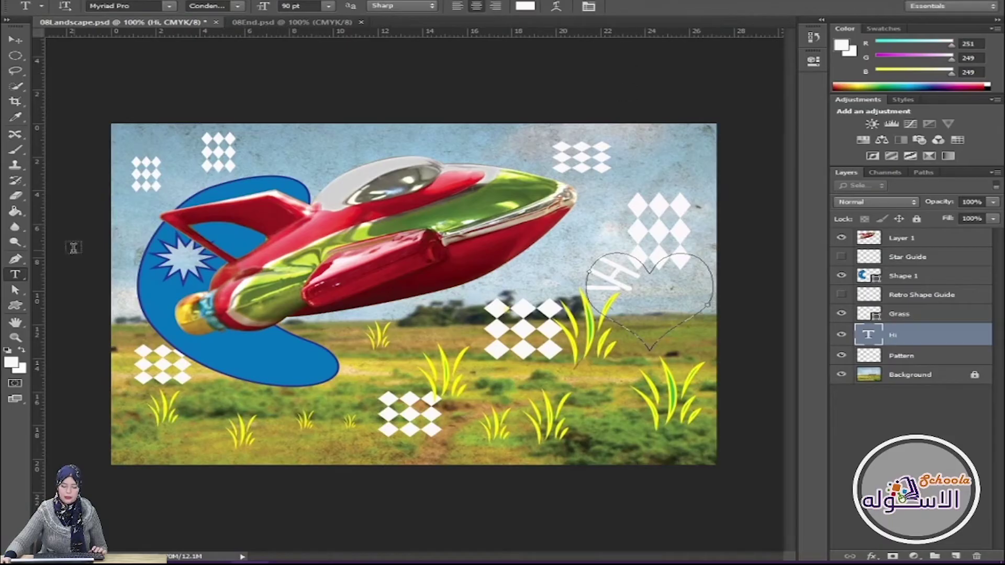
left_click(18, 291)
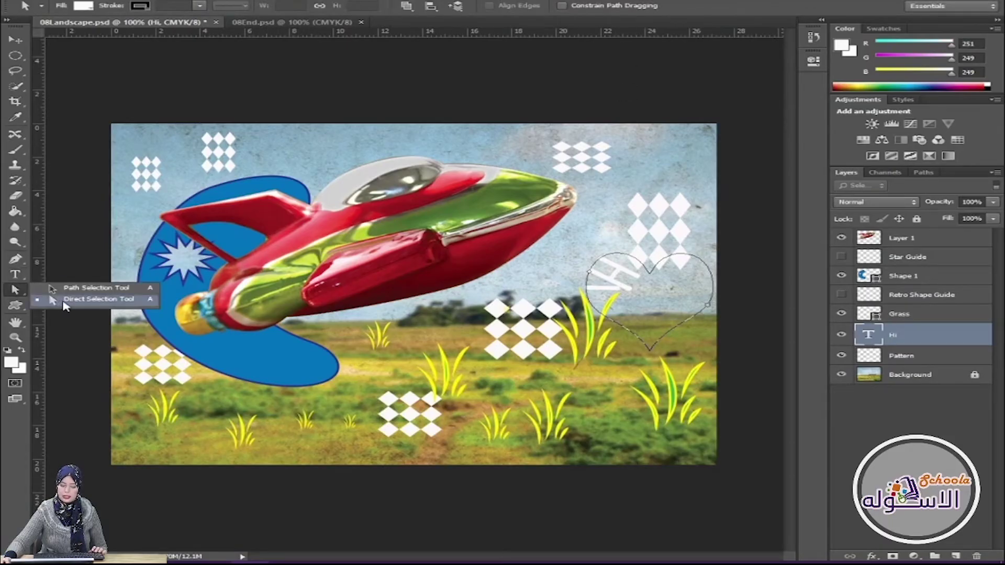
left_click_drag(579, 267, 659, 302)
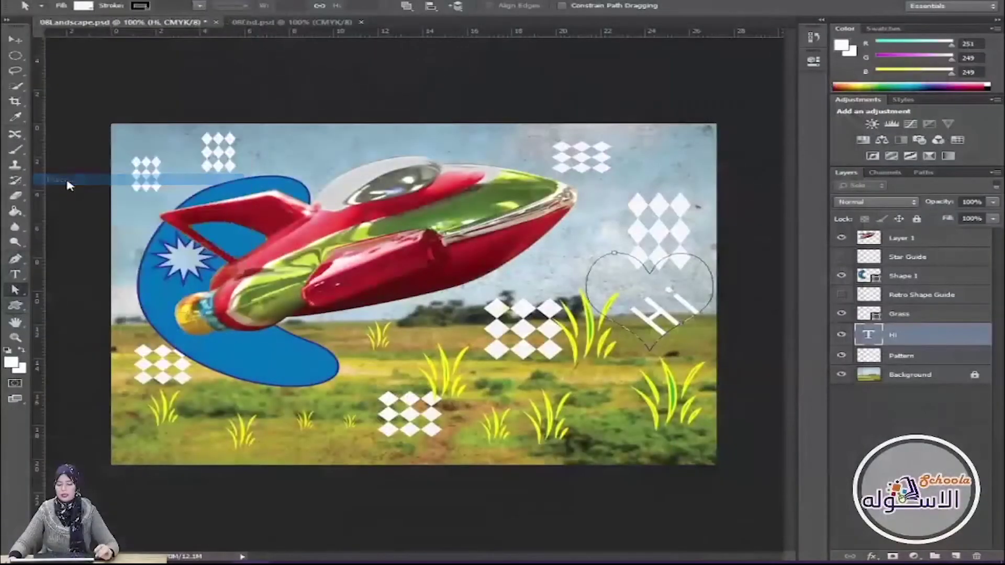
Place page 1 of Title.ai from the Lesson08 folder into the poster, cropped to its bounding box.
left_click(199, 157)
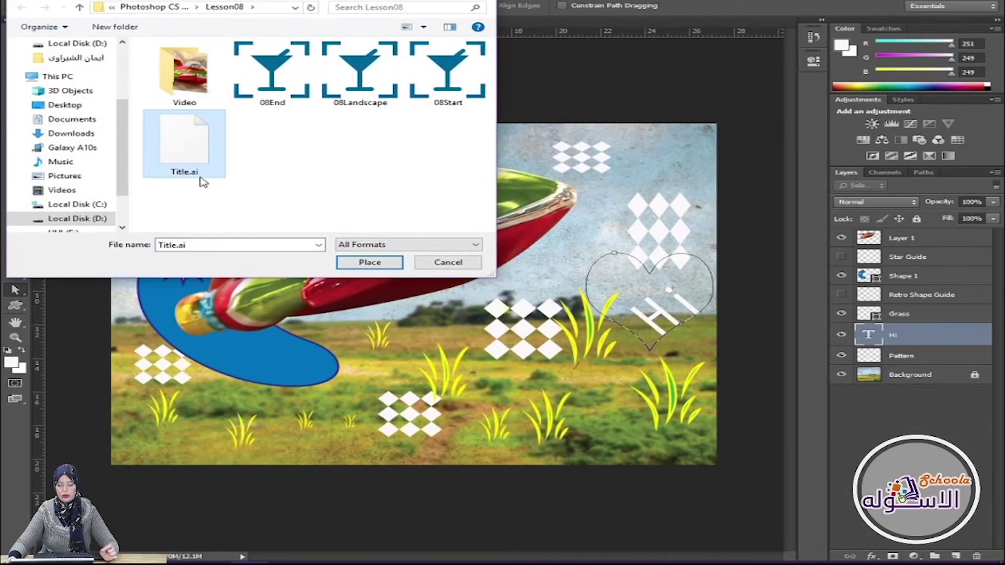
left_click(386, 268)
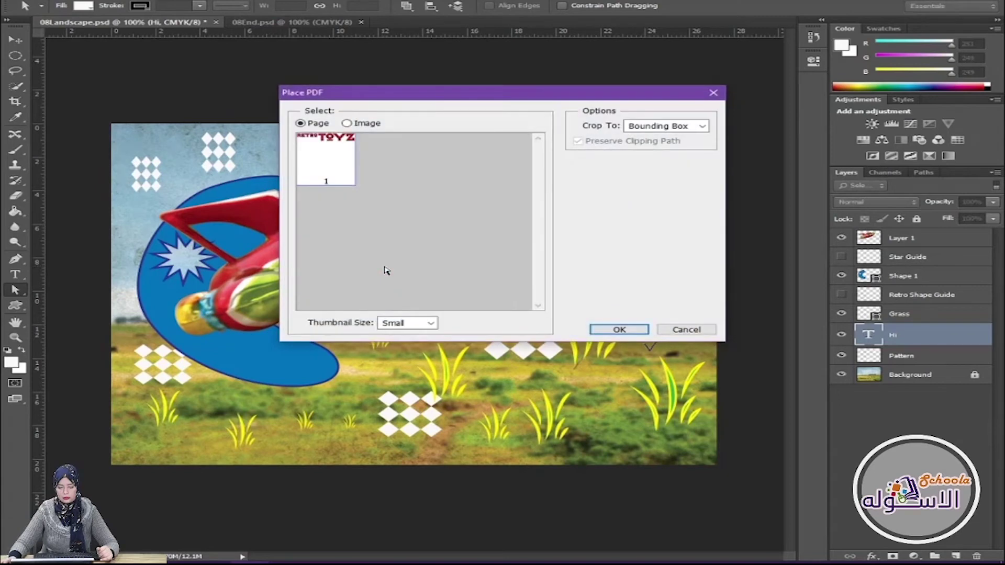
left_click(623, 330)
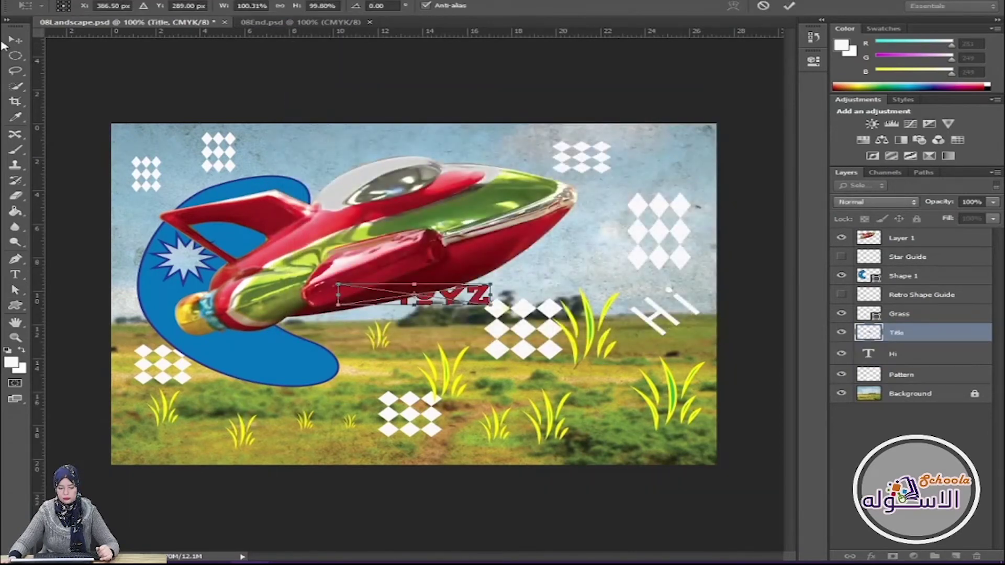
Scale the placed title to about 279% width and 432% height, and position it across the top of the poster.
left_click_drag(490, 302, 648, 375)
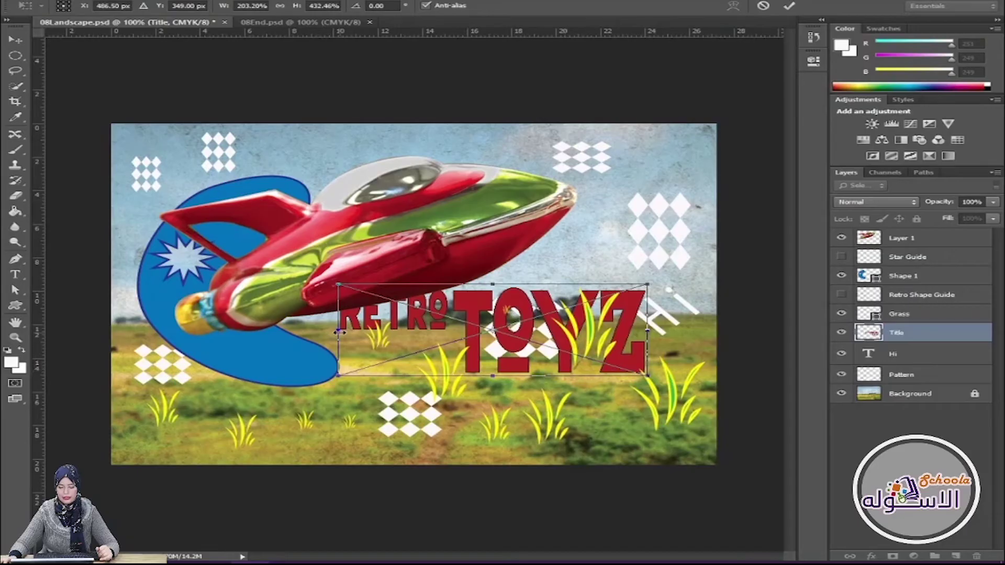
left_click_drag(264, 327, 219, 330)
left_click_drag(411, 356, 401, 213)
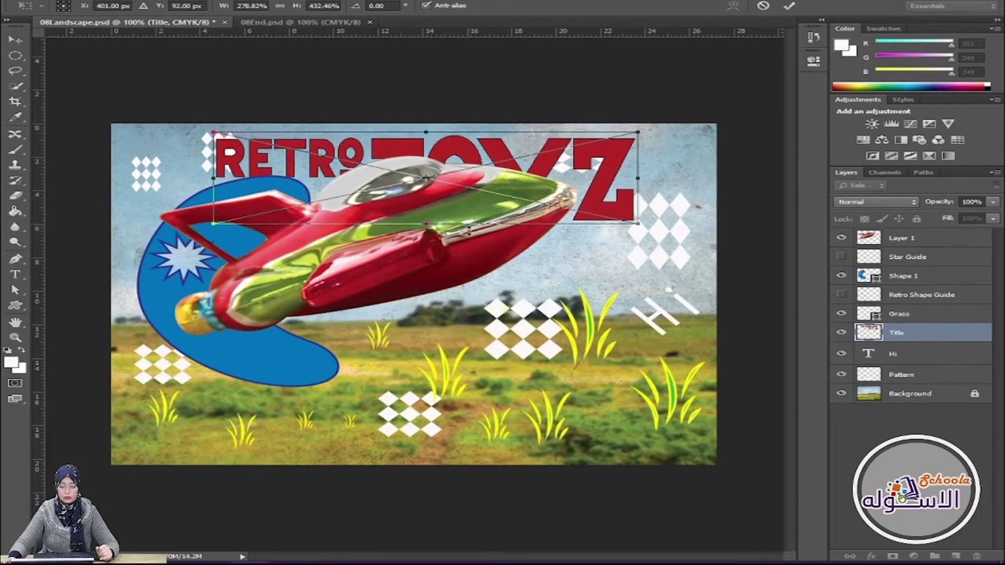
left_click(789, 6)
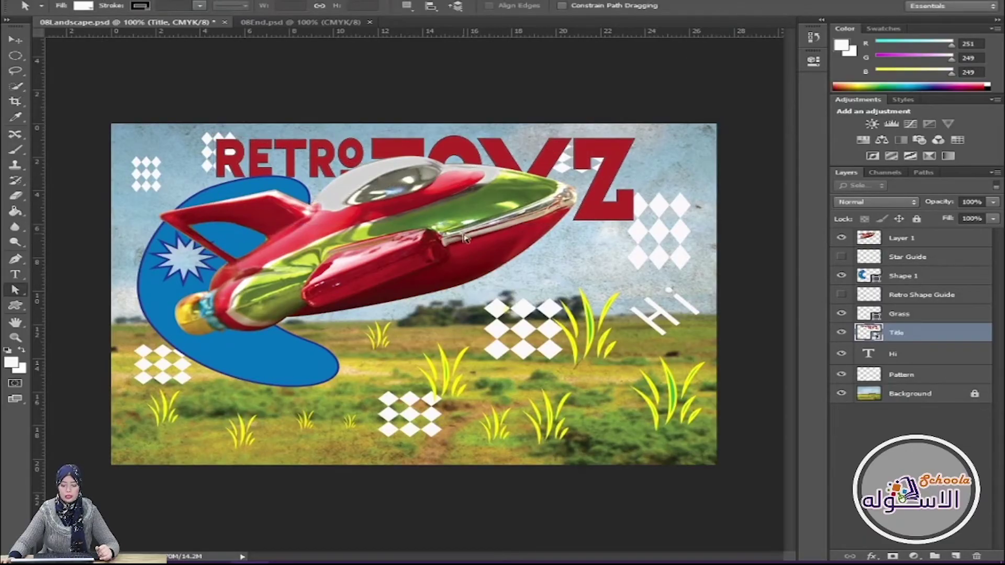
Move the rocket on Layer 1 slightly down the poster, away from the Retro Toyz title.
left_click(385, 212)
key("v")
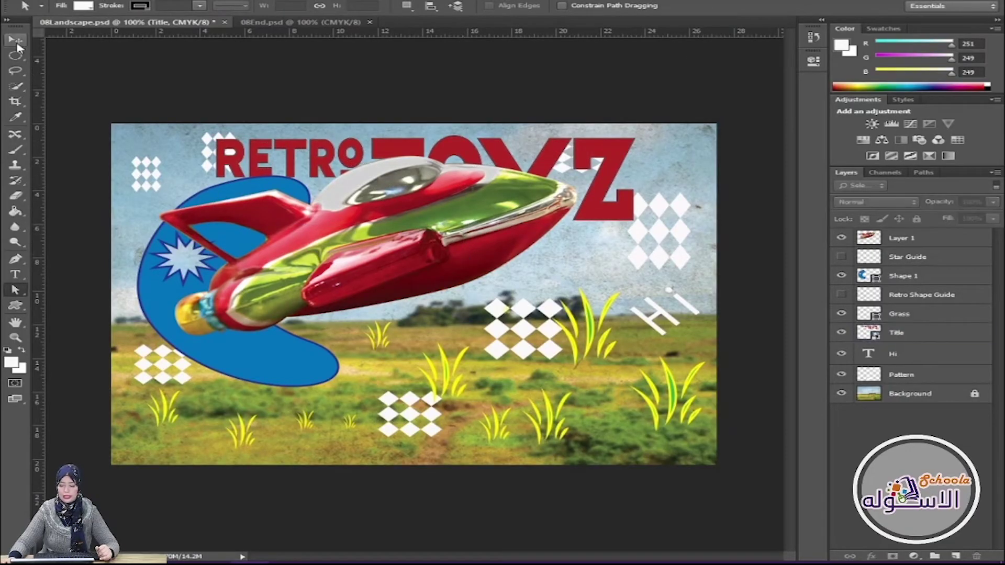
left_click(884, 241)
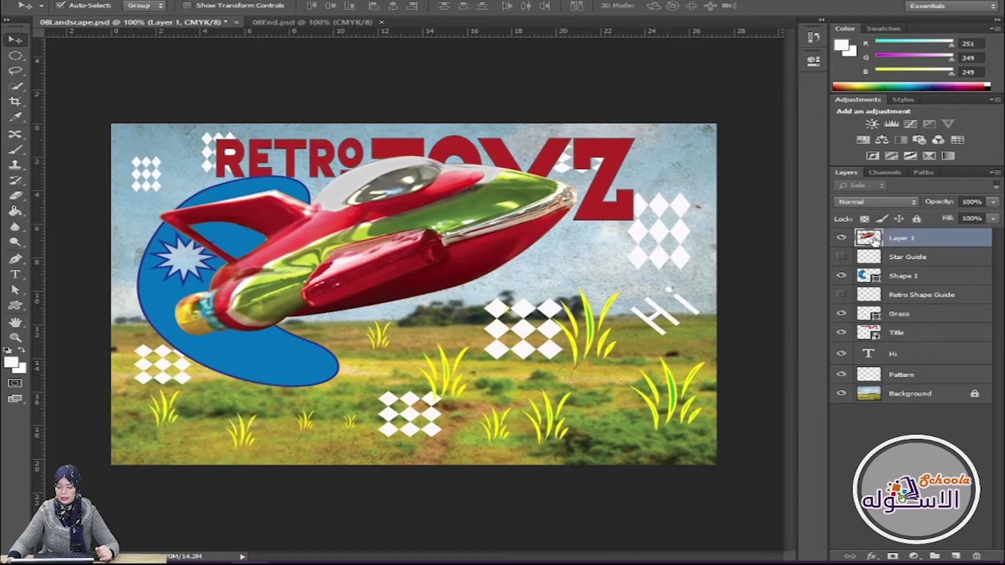
left_click_drag(369, 220, 371, 243)
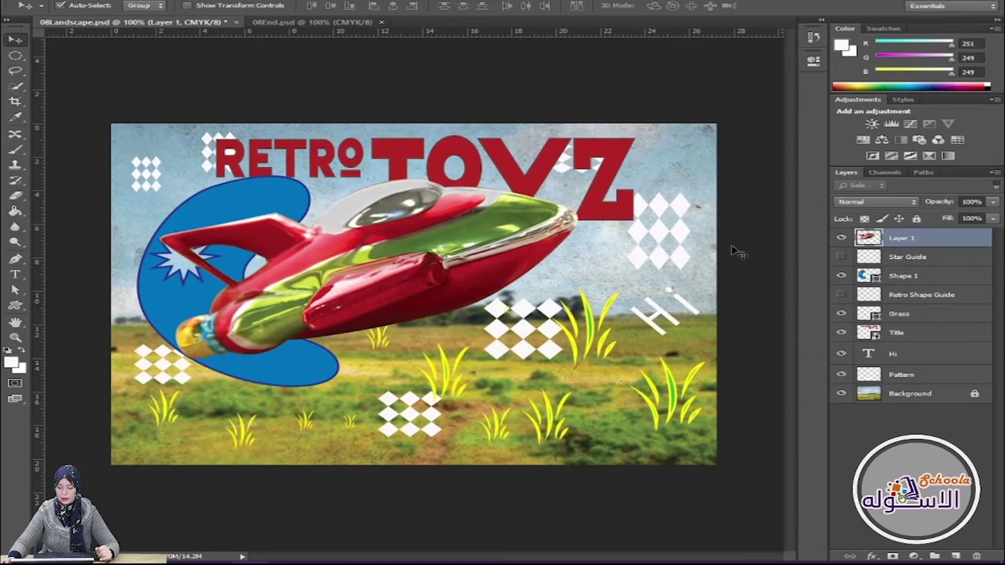
Add a Reveal All vector mask to the Title layer.
left_click(418, 158)
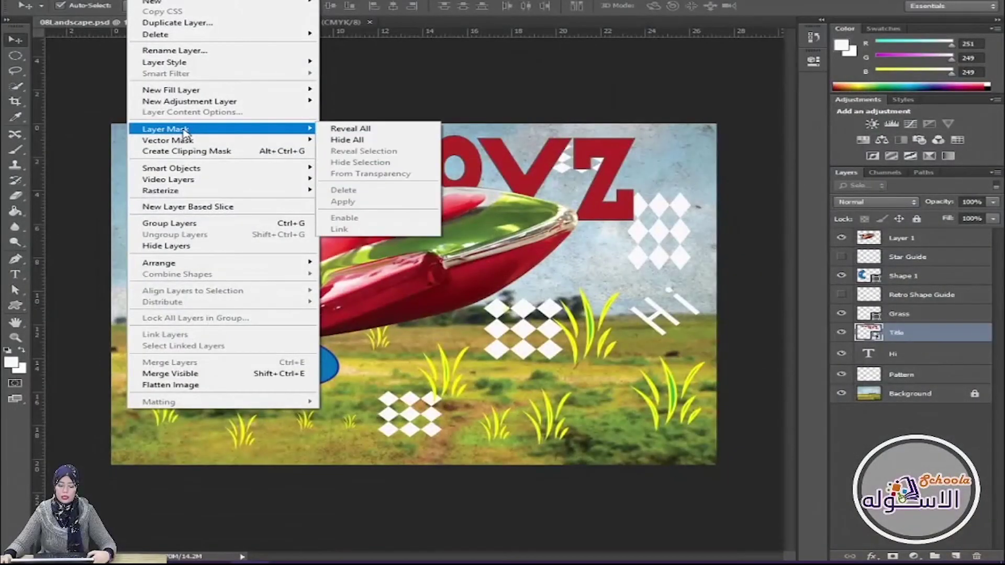
mouse_move(184, 142)
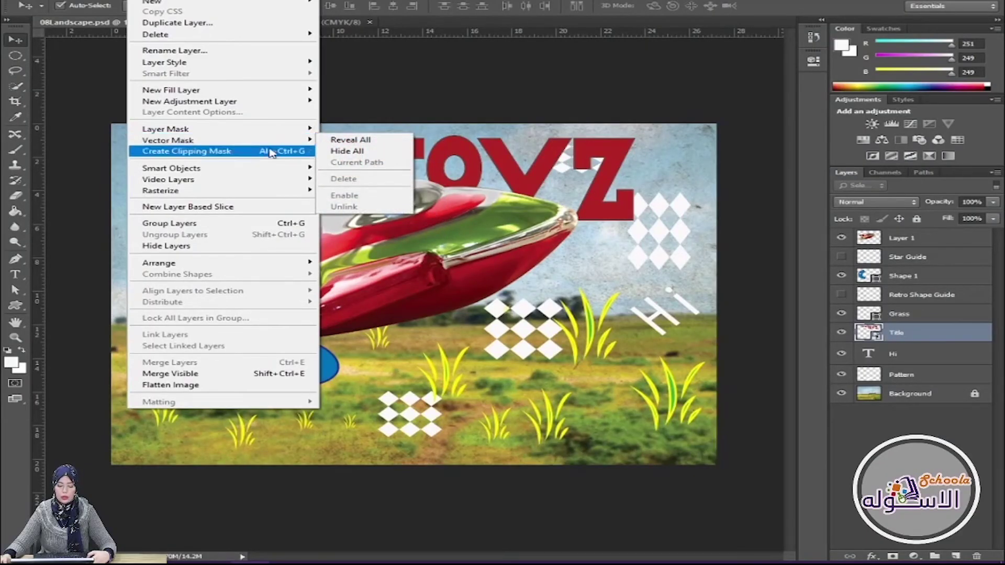
left_click(354, 143)
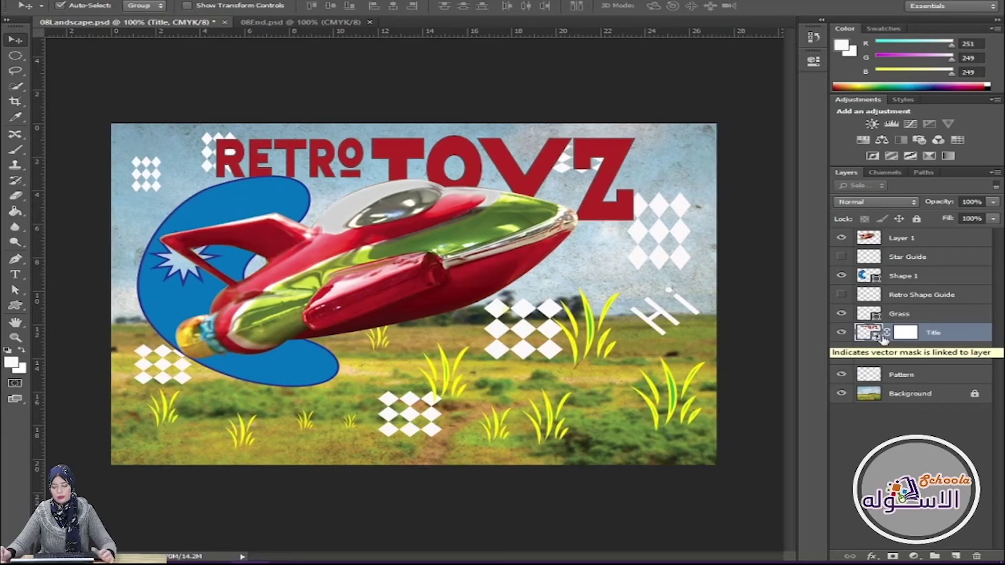
left_click(911, 333)
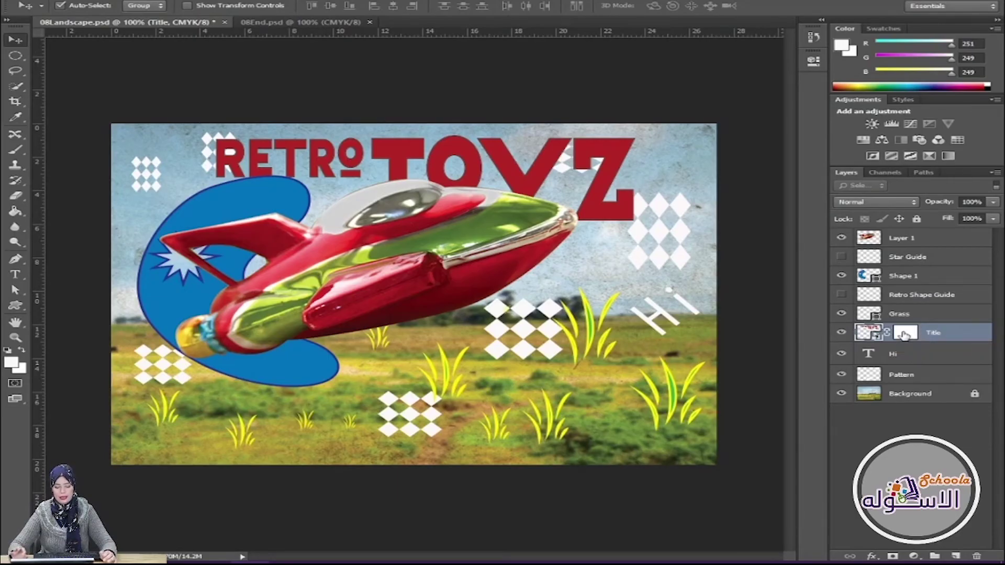
Set up the Polygon tool in Path mode to draw 11-sided stars with sides indented by 50%.
left_click(19, 309)
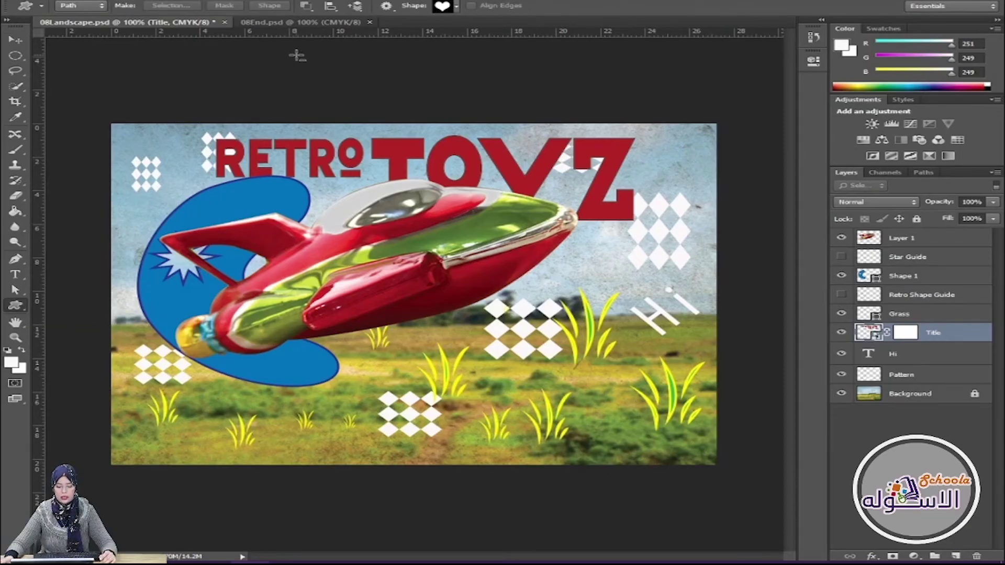
left_click(15, 305)
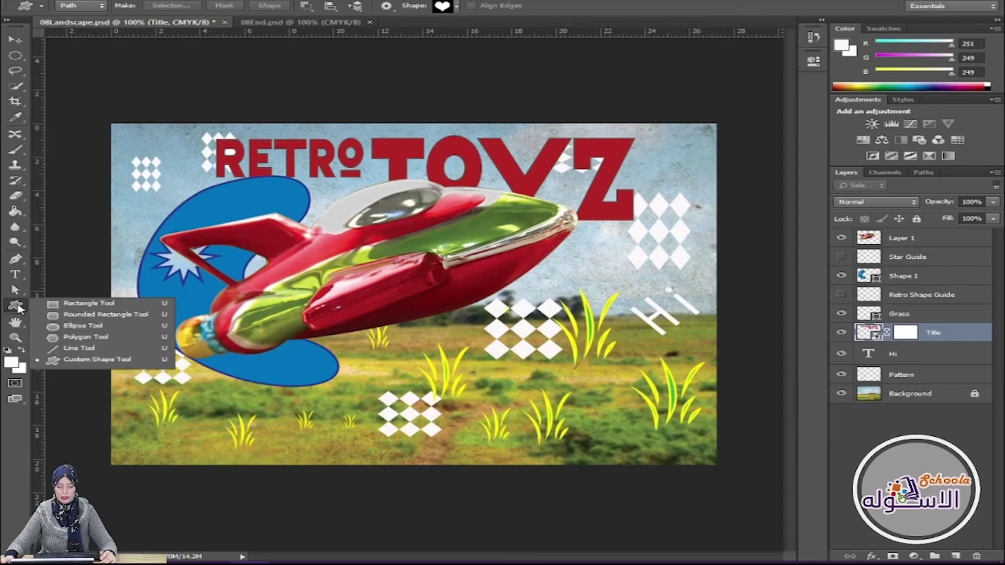
left_click(77, 338)
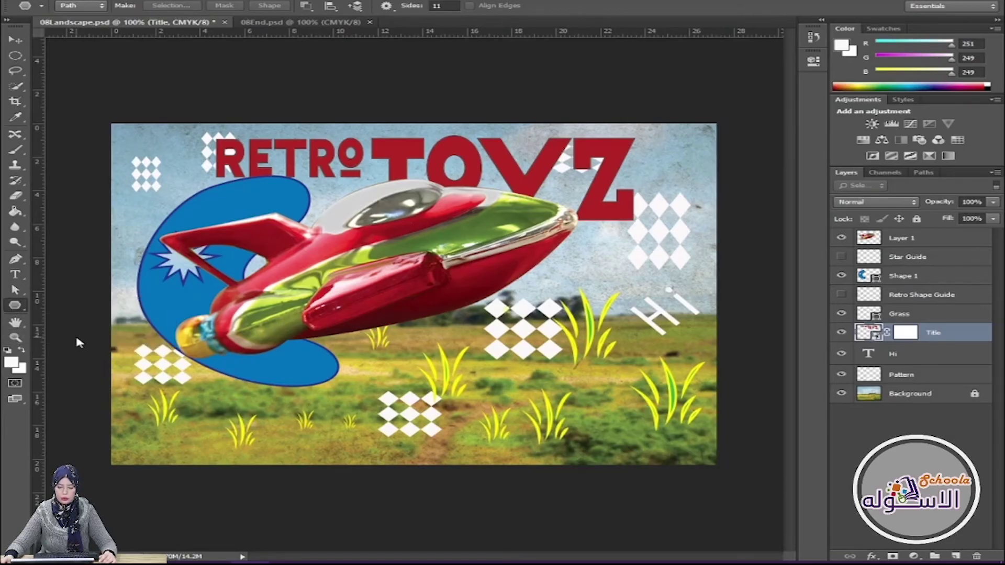
left_click(391, 7)
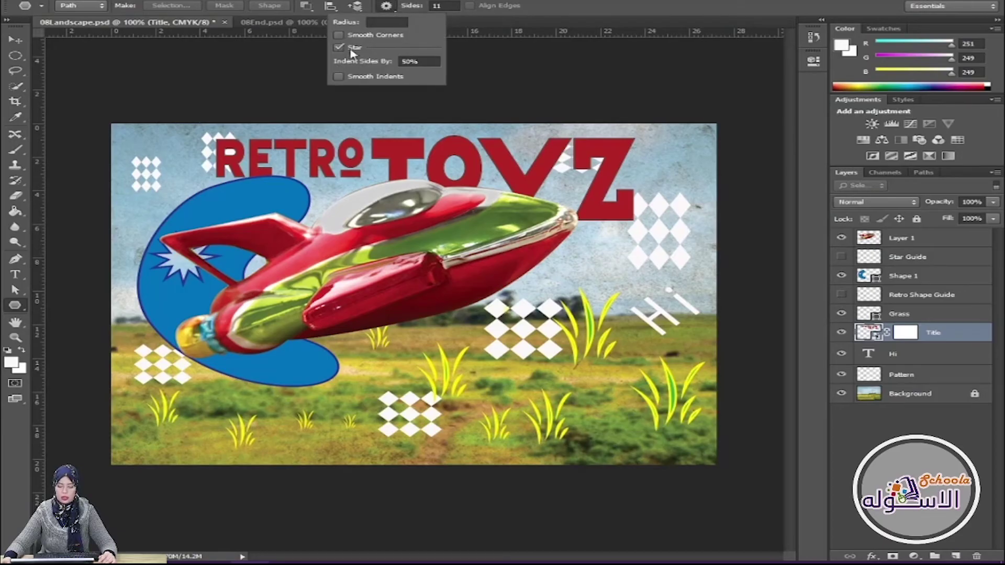
left_click(449, 5)
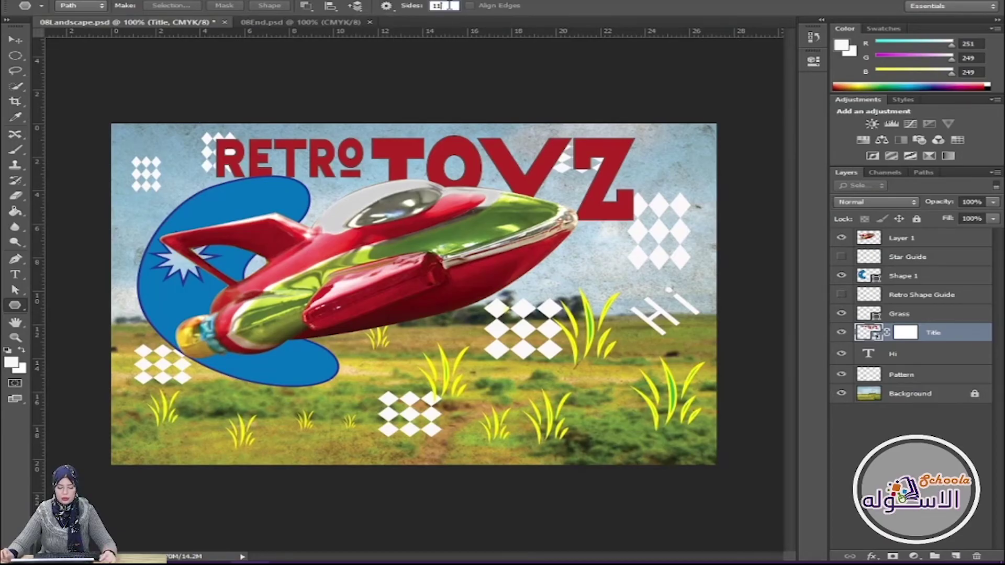
left_click(308, 9)
left_click(309, 8)
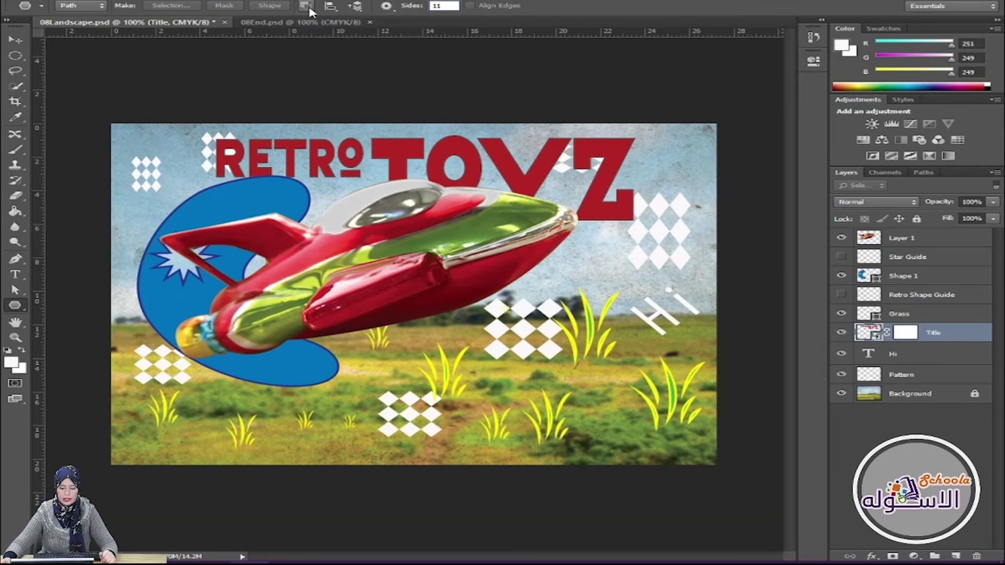
Activate the Title layer's vector mask and try a star over the O in TOYZ, undoing the trial.
left_click_drag(455, 166, 473, 182)
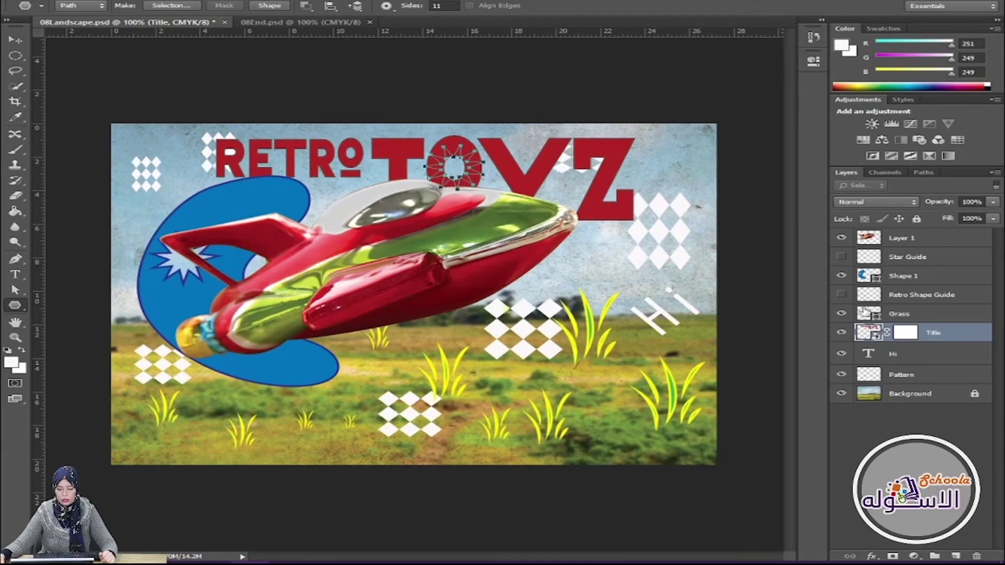
key("Escape")
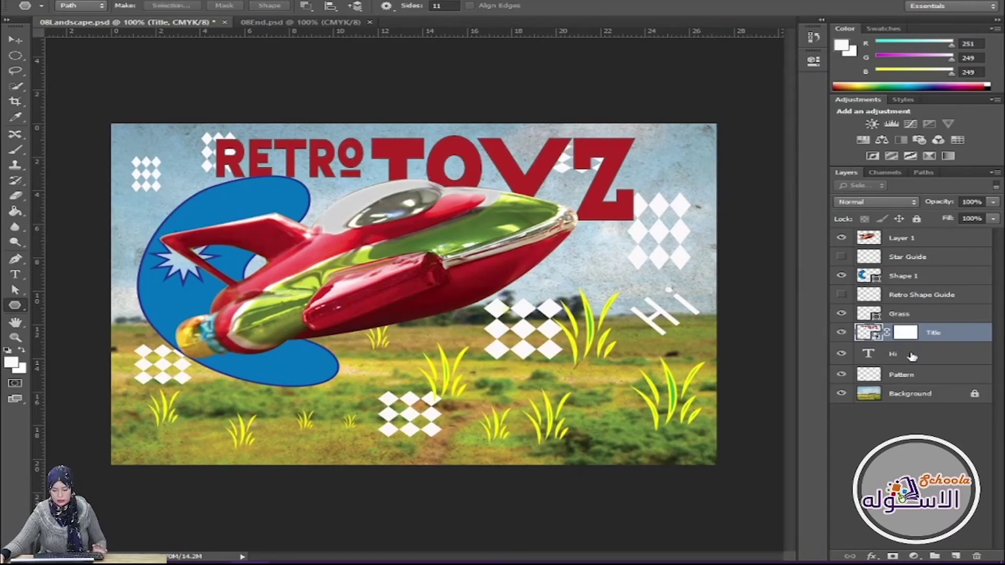
left_click(908, 335)
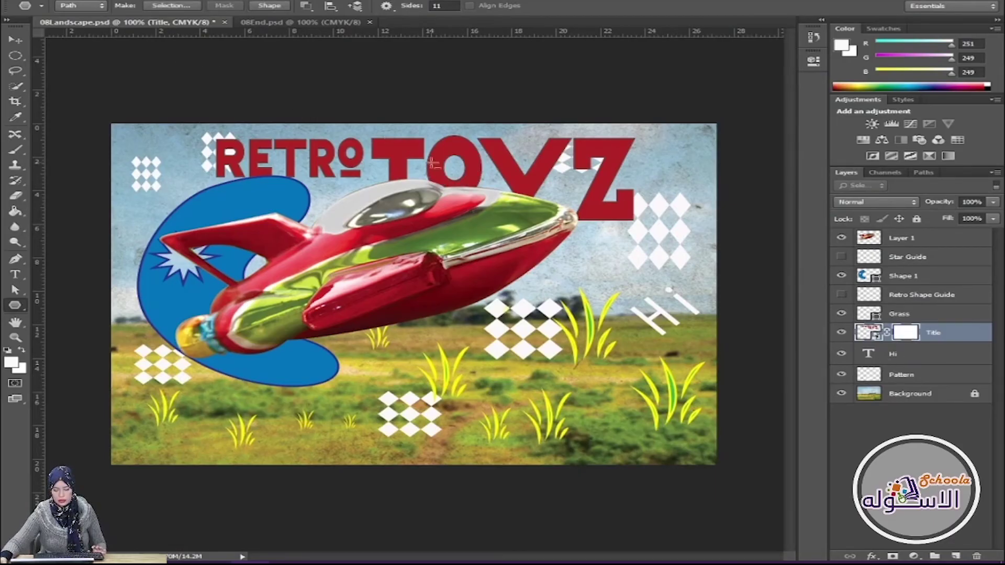
left_click_drag(455, 168, 459, 187)
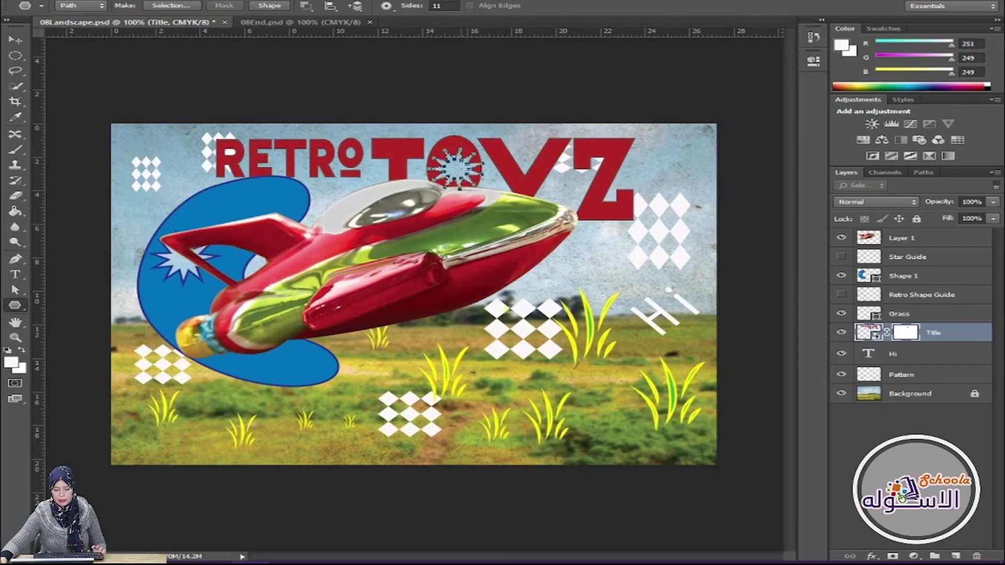
key("ctrl+z")
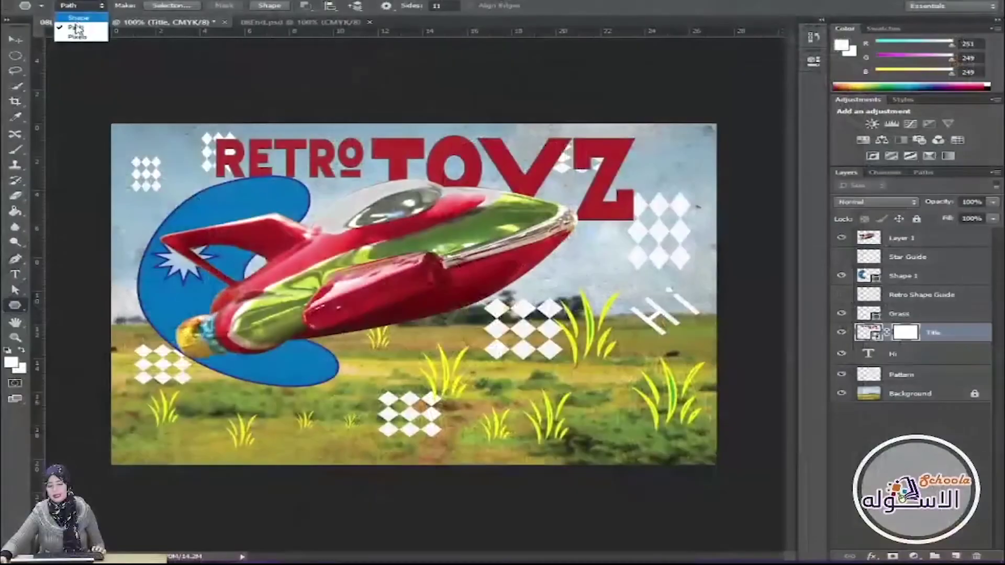
Cut 11-pointed stars in Path mode into the title's vector mask over the O in TOYZ, the small O in RETRO and the Z.
left_click(80, 5)
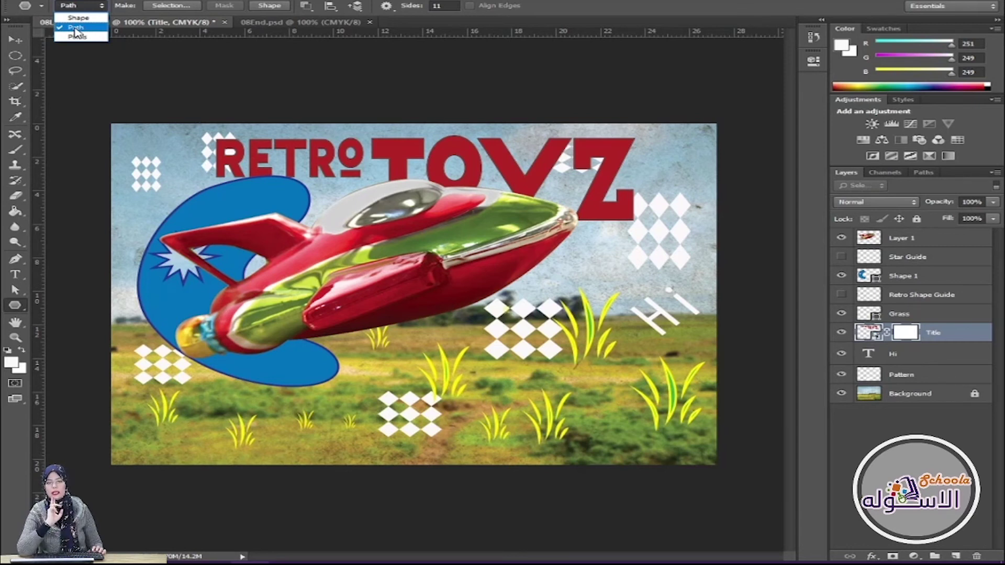
left_click(76, 27)
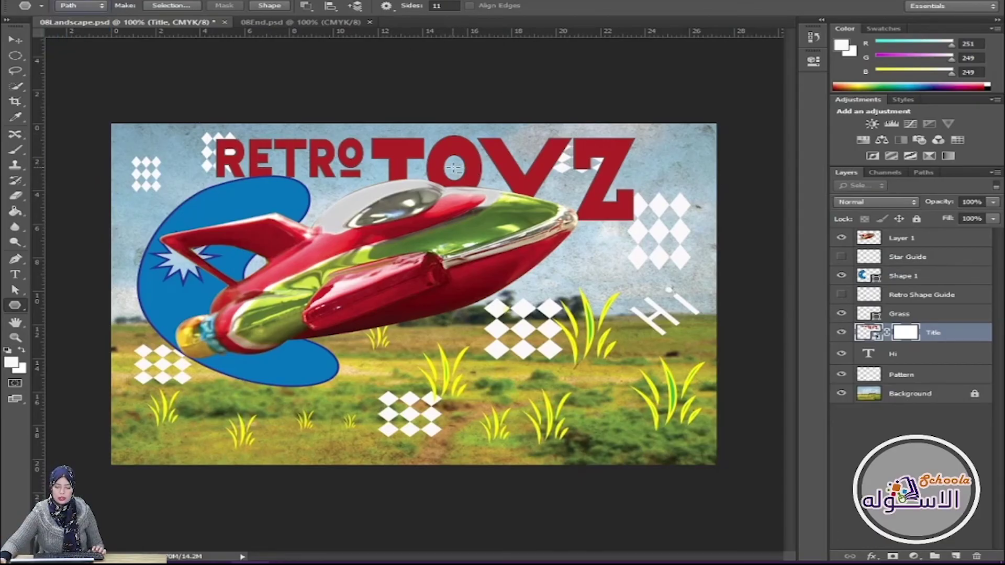
left_click_drag(454, 161, 431, 184)
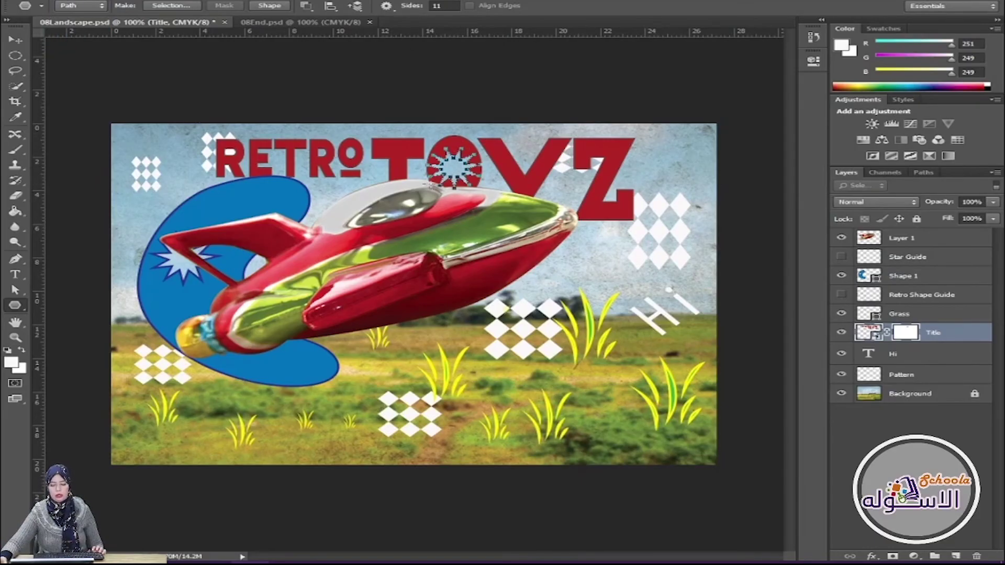
mouse_move(351, 152)
left_mouse_down()
mouse_move(364, 139)
mouse_move(336, 162)
left_mouse_up()
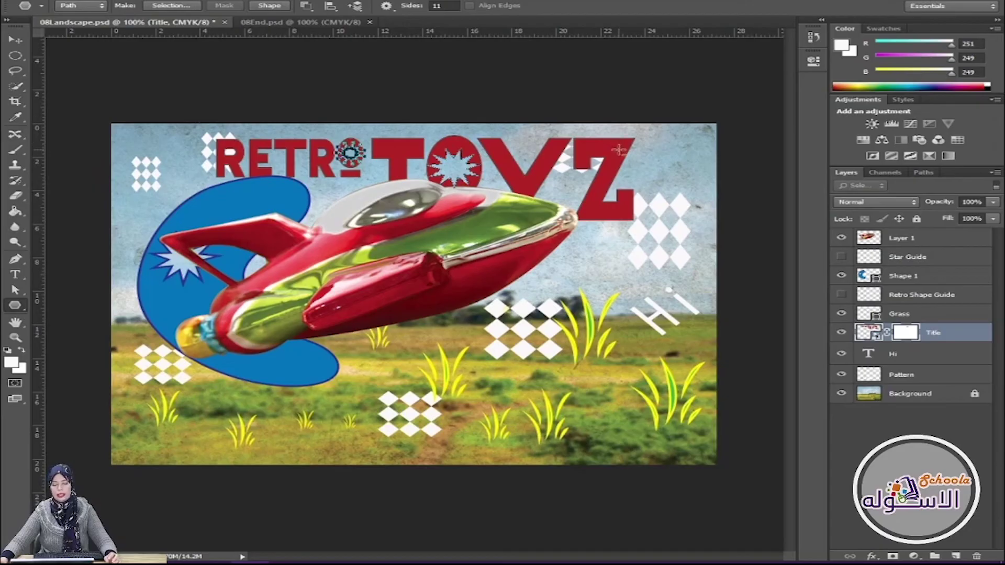
left_click_drag(615, 151, 619, 137)
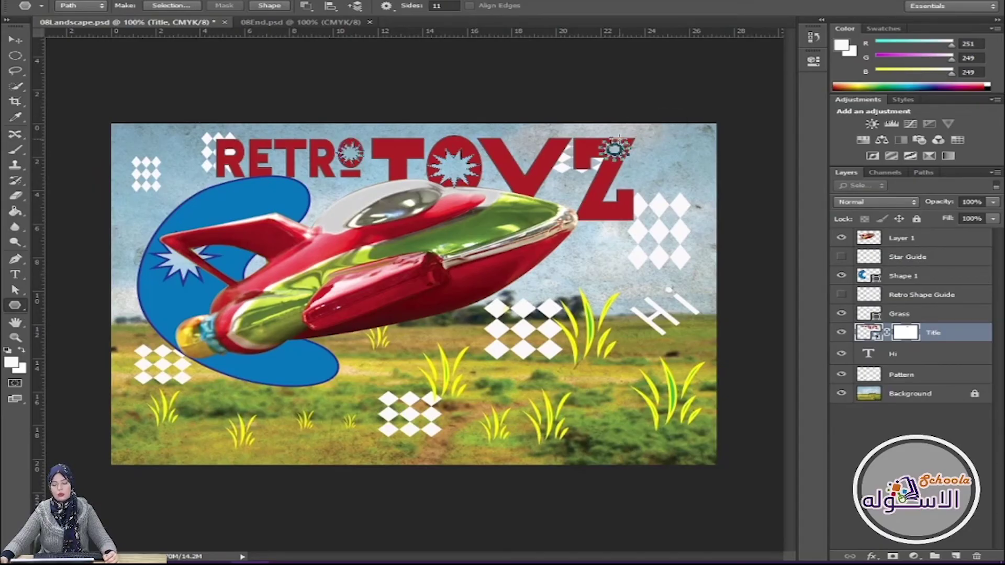
left_click(15, 55)
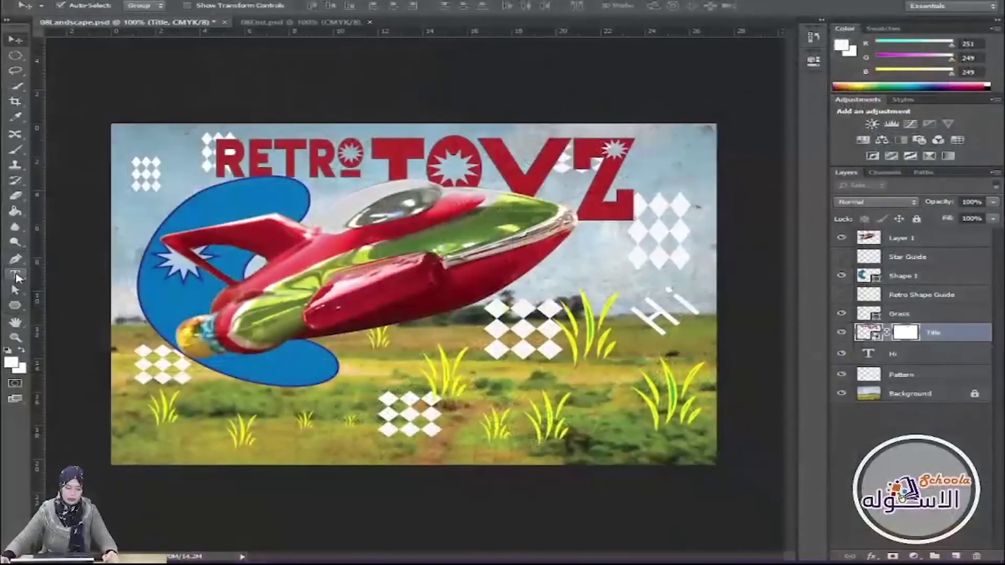
Add the vertical 90 pt text "Designed by Schoola Team" along the poster's left edge.
left_click(16, 274)
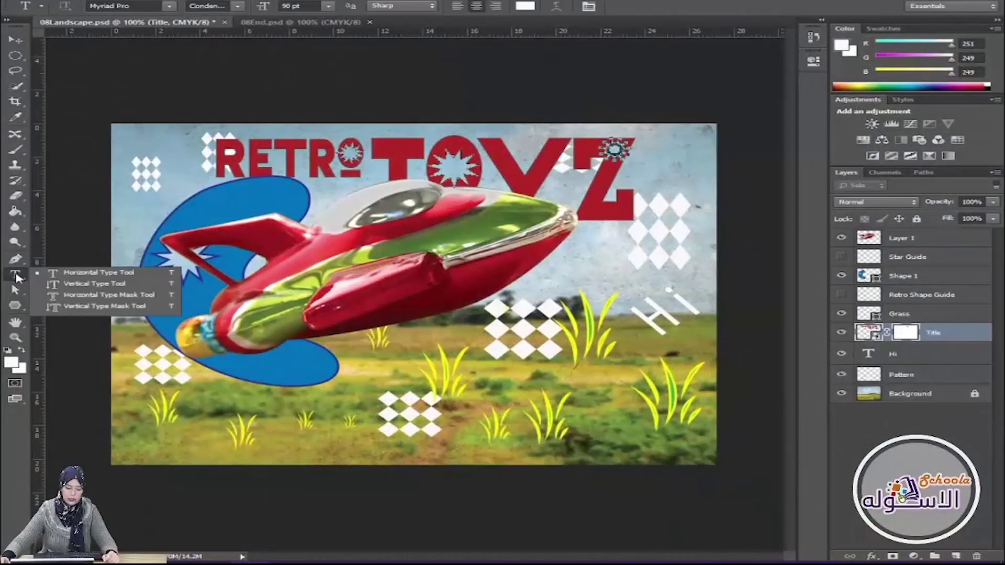
left_click(67, 285)
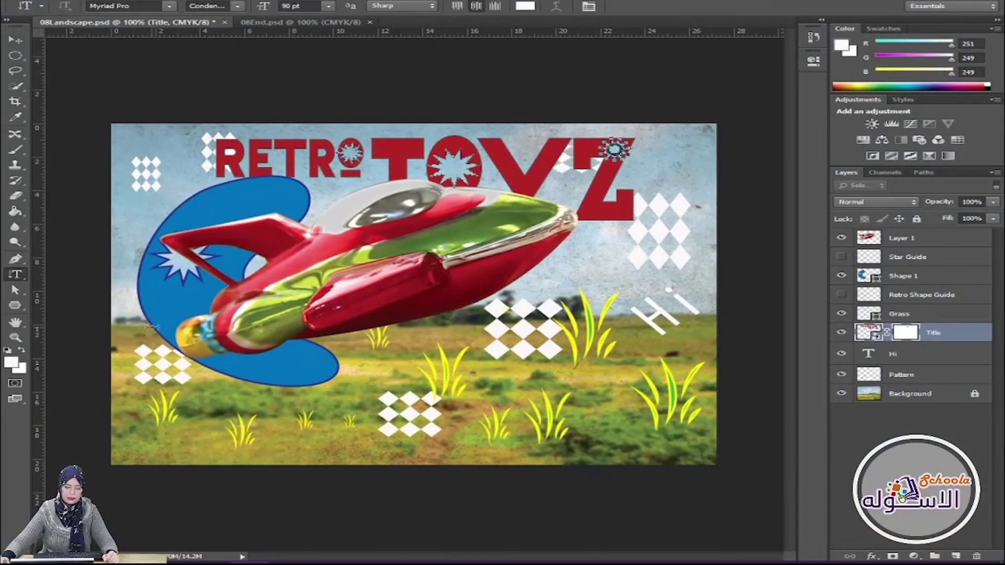
left_click(124, 314)
type("acsign Fun")
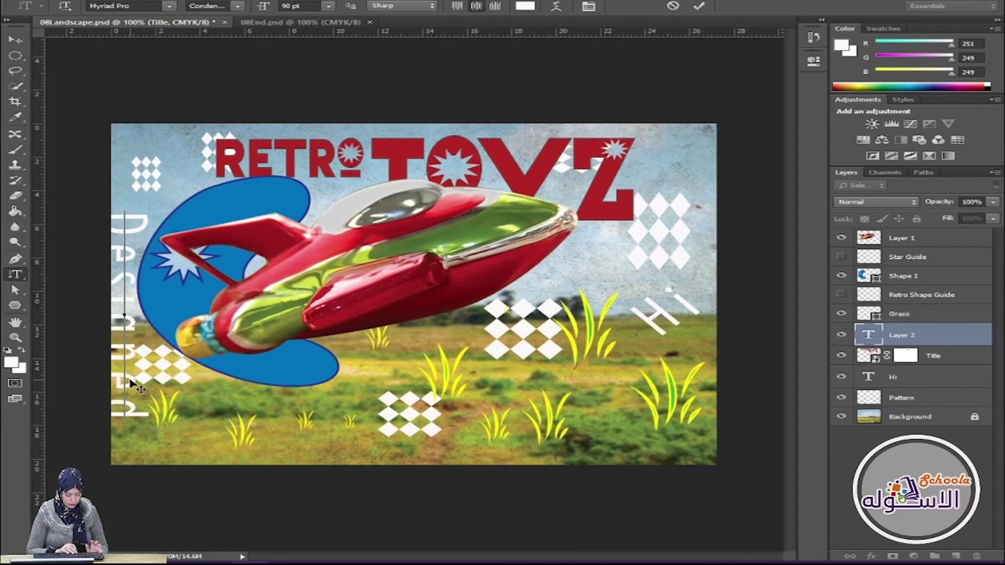
type("by")
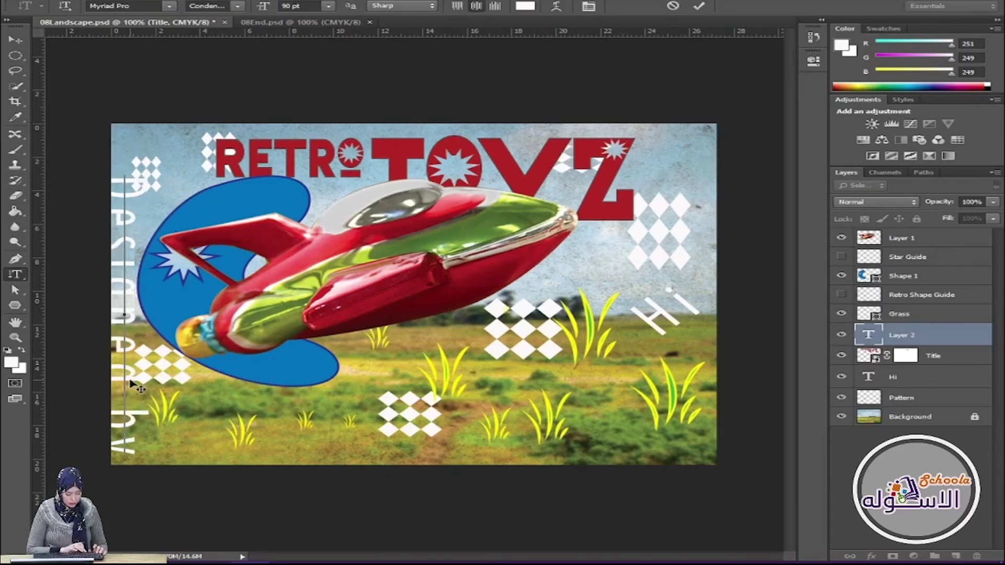
type(" Salma")
type("h")
type("ool")
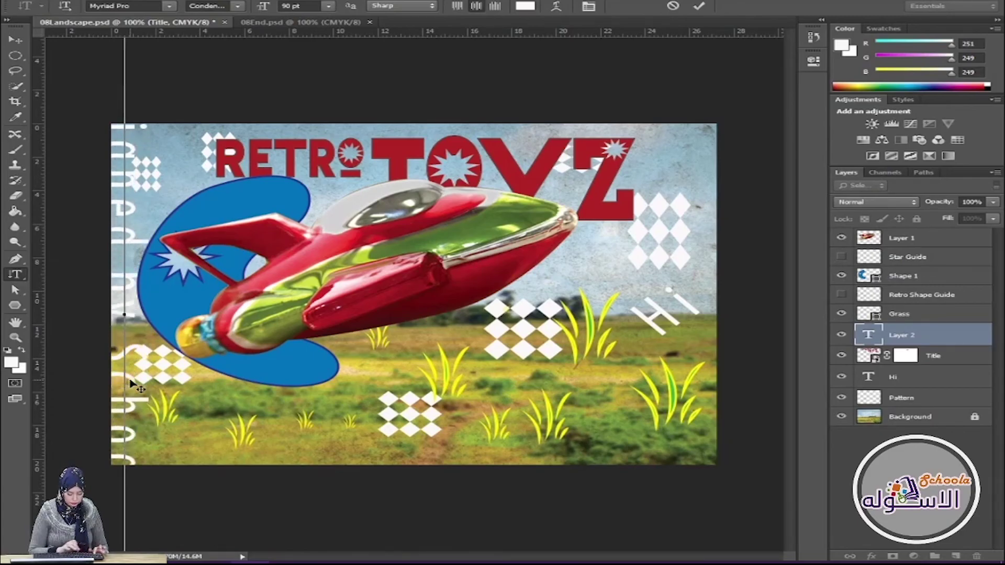
left_click(699, 6)
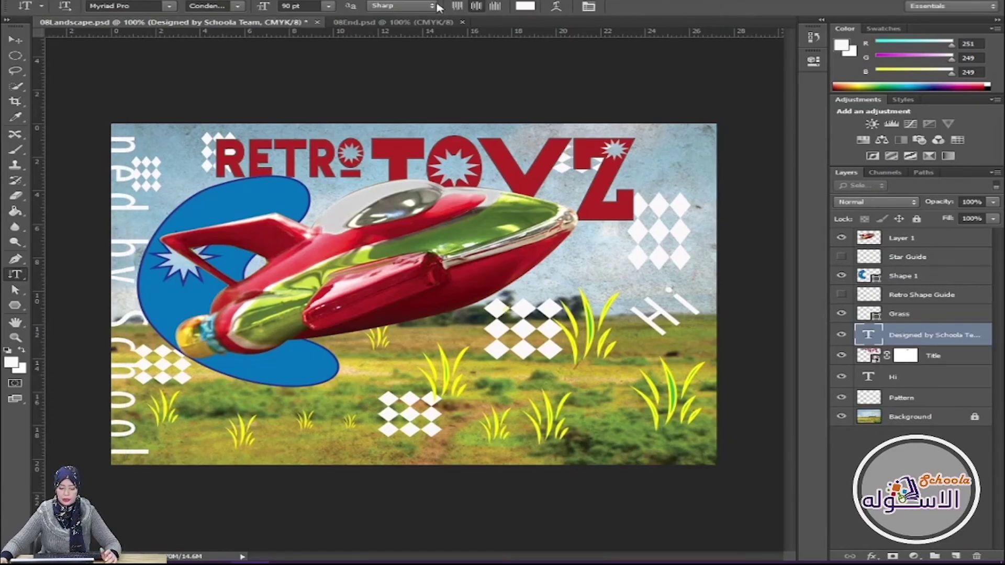
Set the vertical credit text to 14 pt and move it down to the poster's lower left corner.
left_click(327, 7)
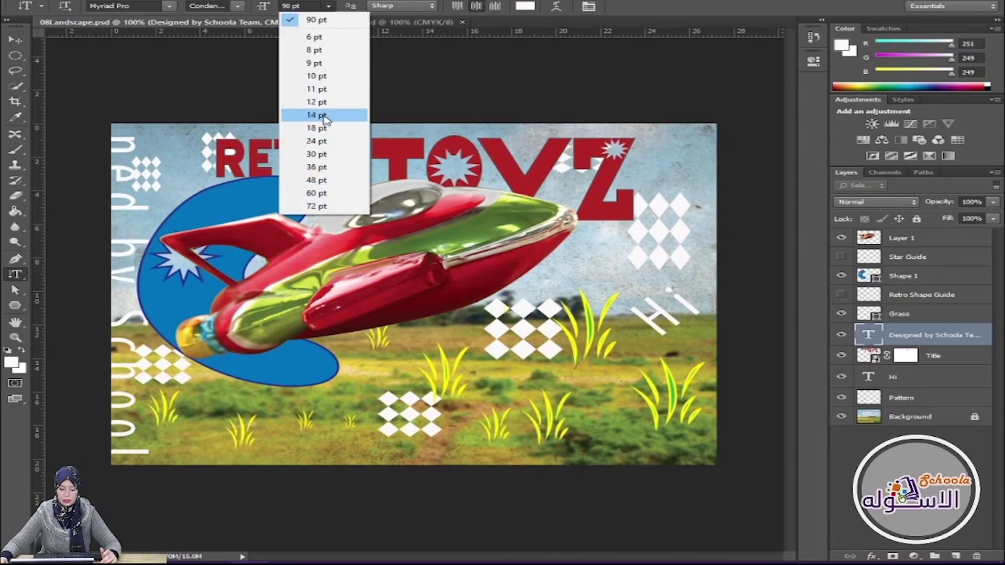
left_click(317, 115)
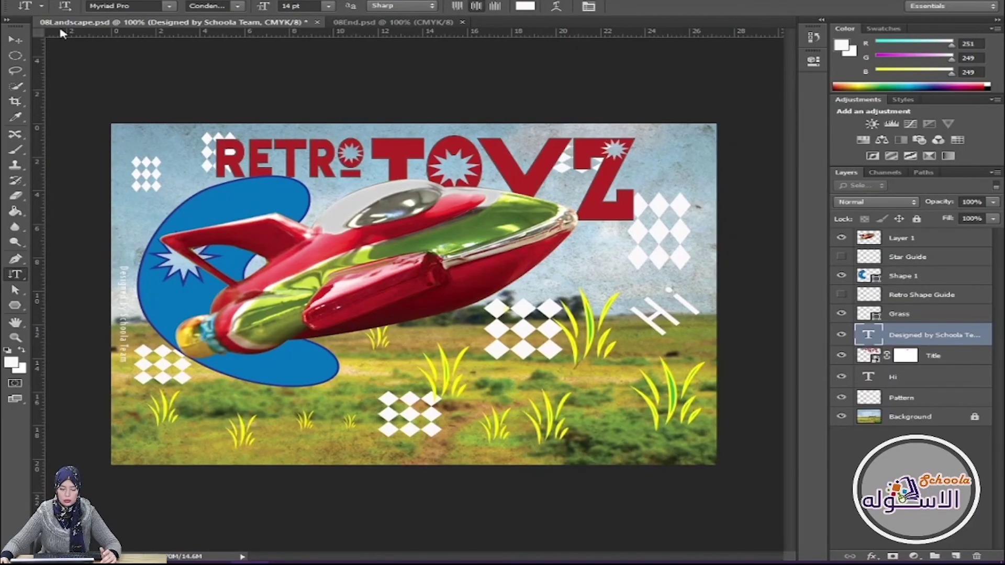
left_click(16, 40)
left_click_drag(121, 309, 122, 391)
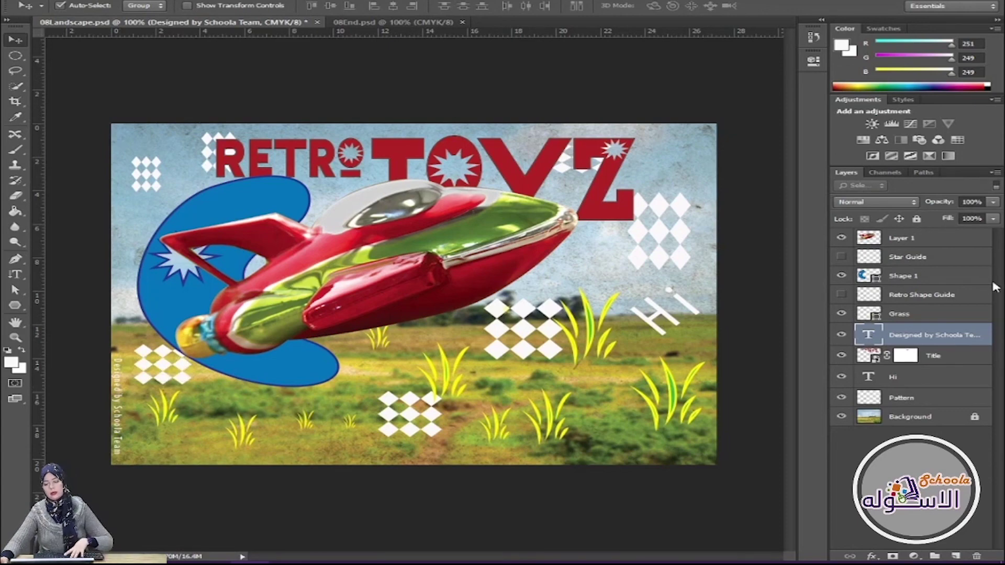